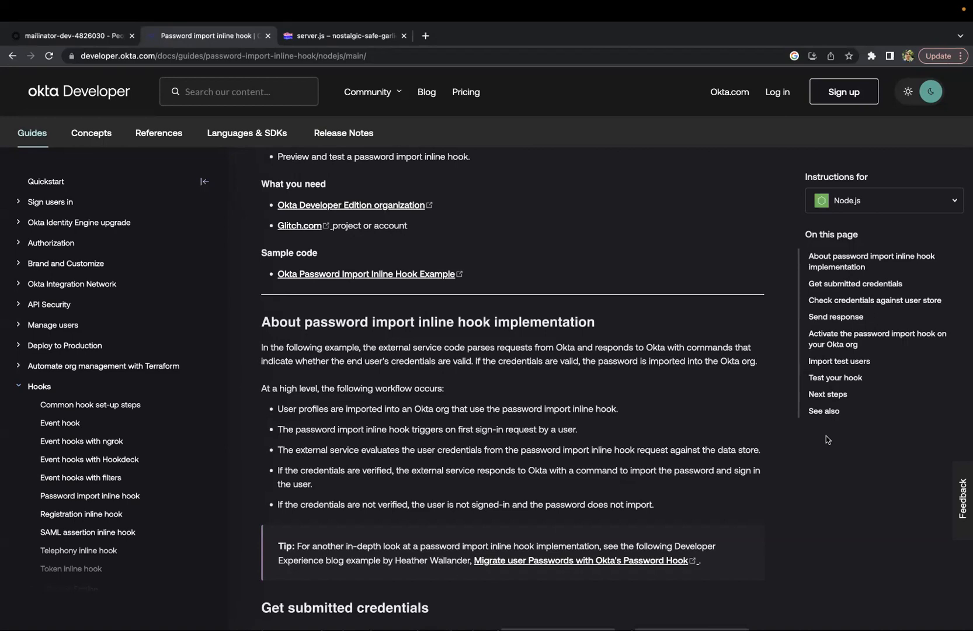
Open the Inline Hooks list in the Okta admin console's Workflow section
{"action": "left_click", "coordinate": [85, 36]}
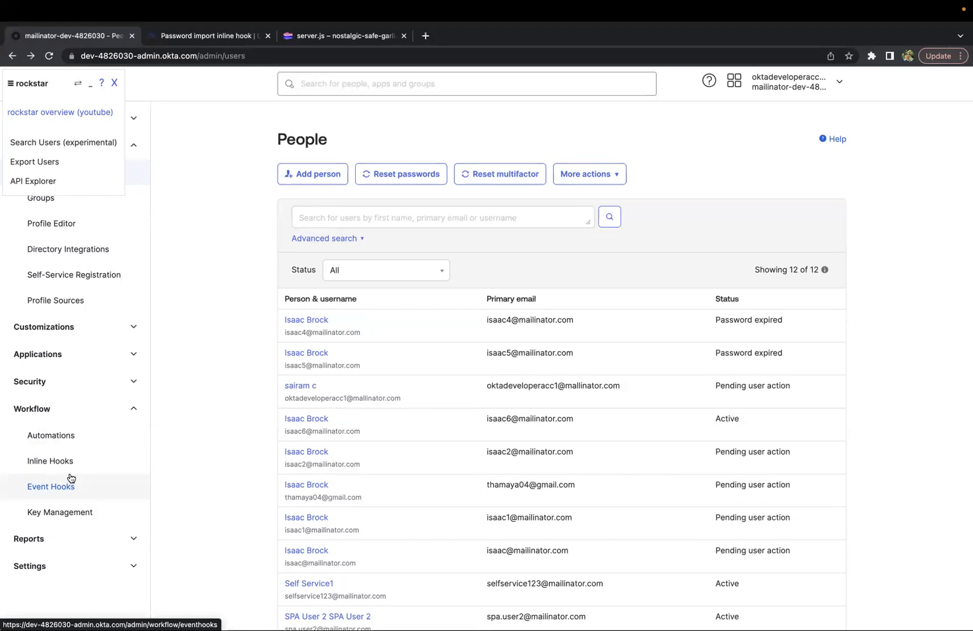
{"action": "left_click", "coordinate": [115, 85]}
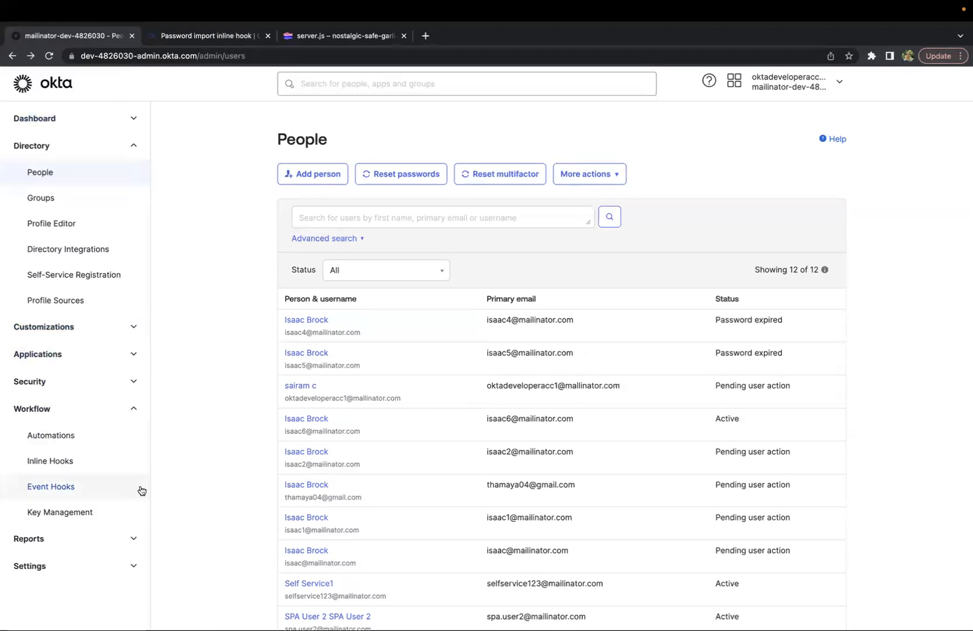
{"action": "left_click", "coordinate": [71, 463]}
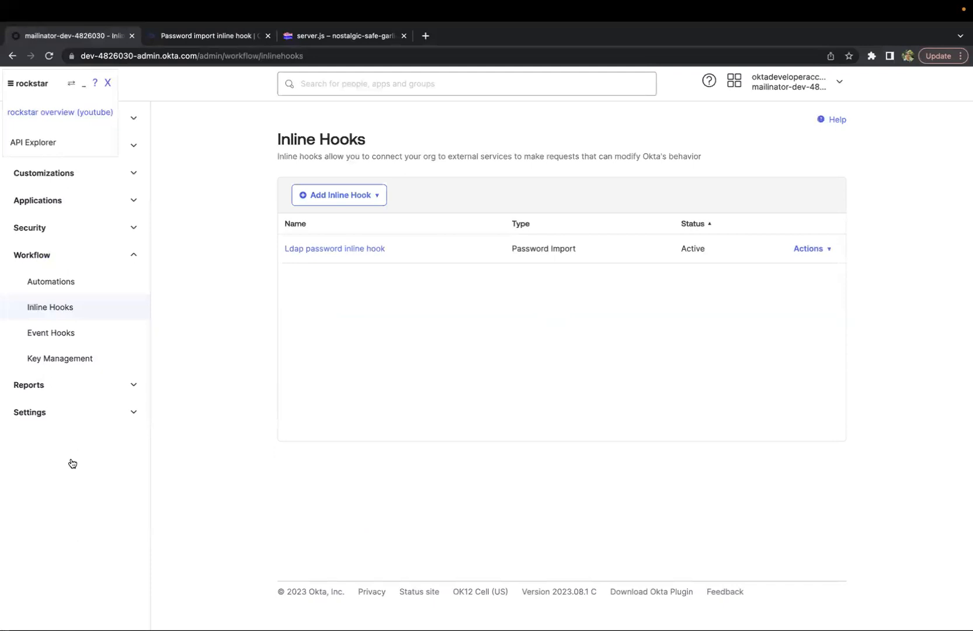
{"action": "left_click", "coordinate": [376, 195]}
{"action": "left_click", "coordinate": [109, 84]}
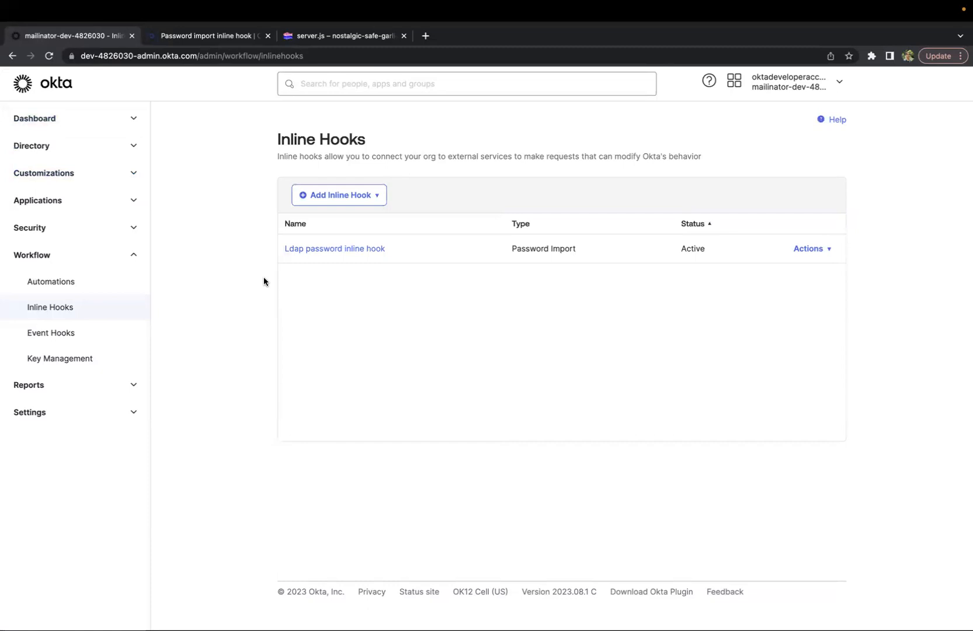
Open the profile of the first Isaac Brock user in the Directory's People list
{"action": "left_click", "coordinate": [132, 146]}
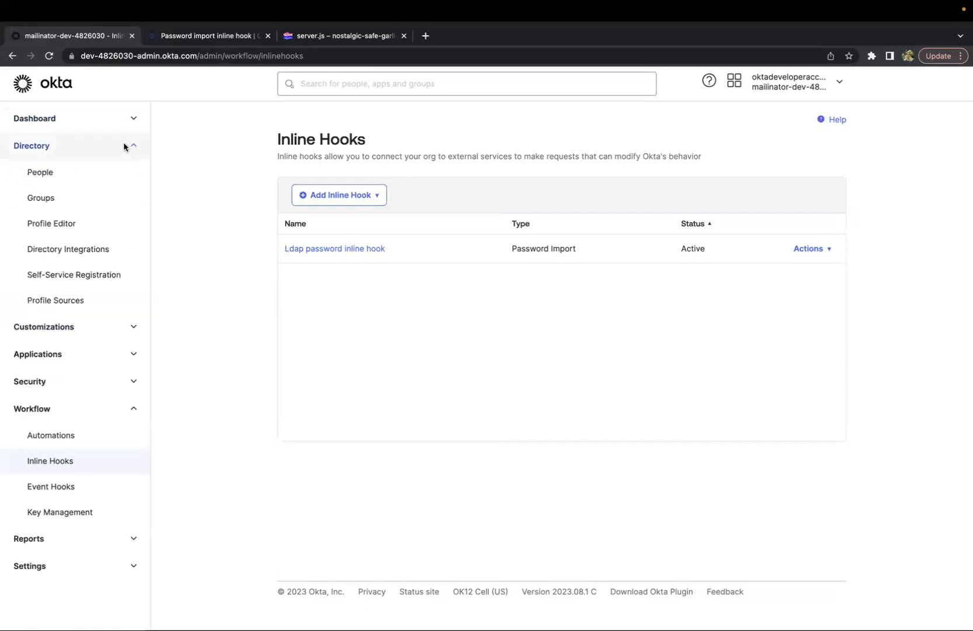
{"action": "left_click", "coordinate": [79, 173]}
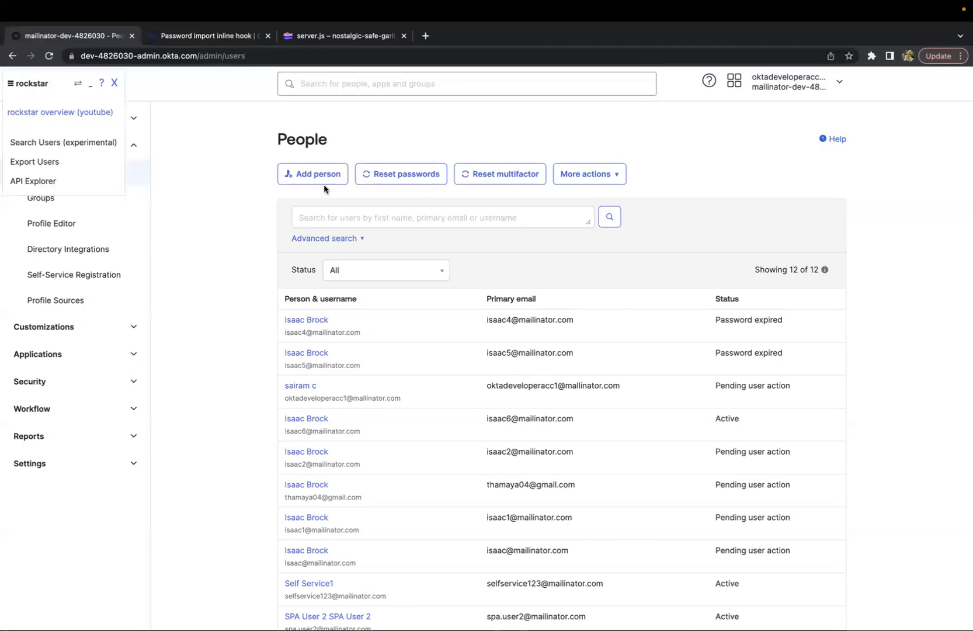
{"action": "scroll", "coordinate": [324, 185], "scroll_direction": "down", "scroll_amount": 2}
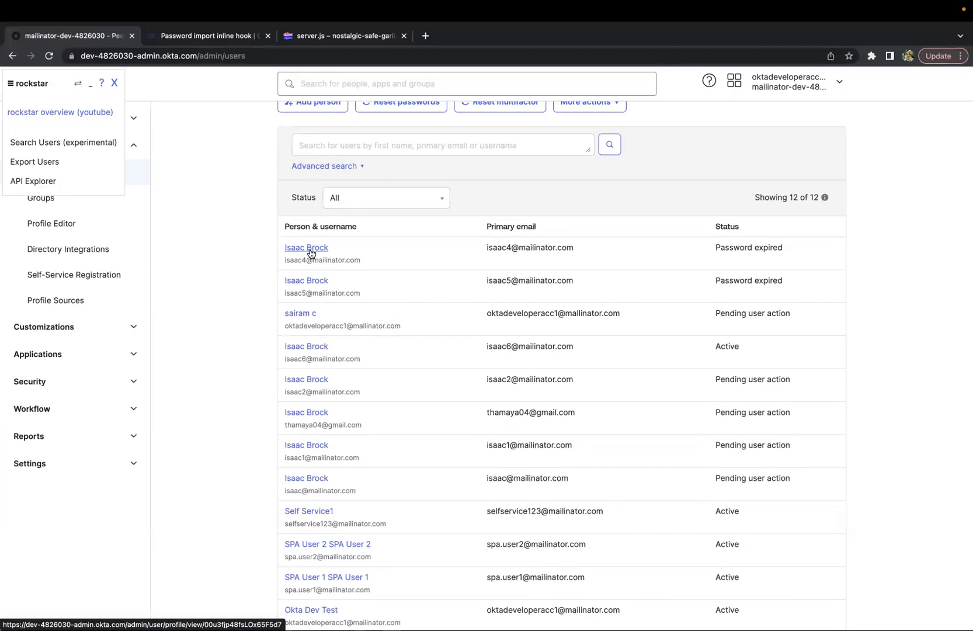
{"action": "left_click", "coordinate": [115, 82]}
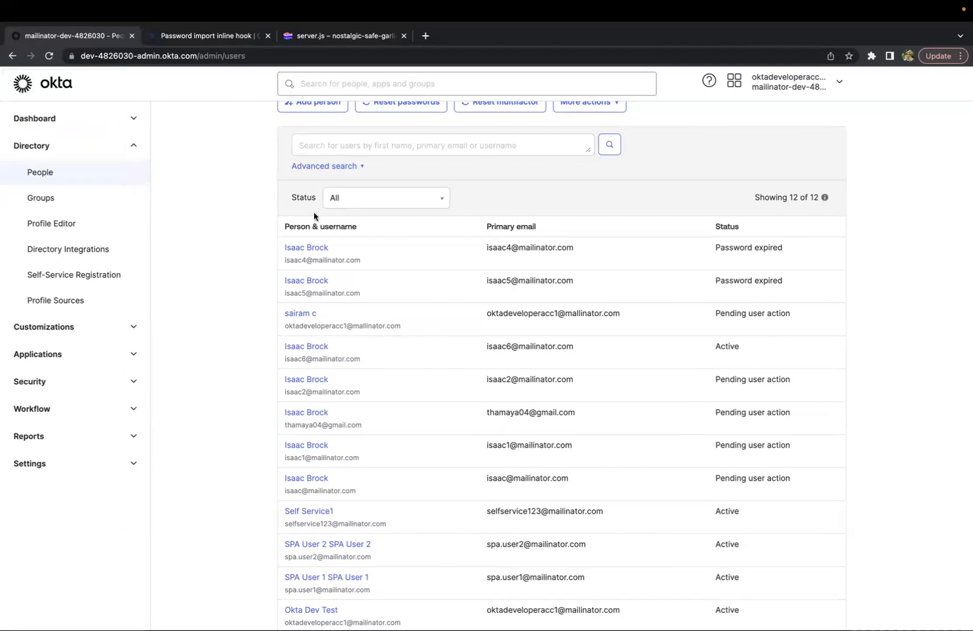
{"action": "left_click", "coordinate": [313, 252]}
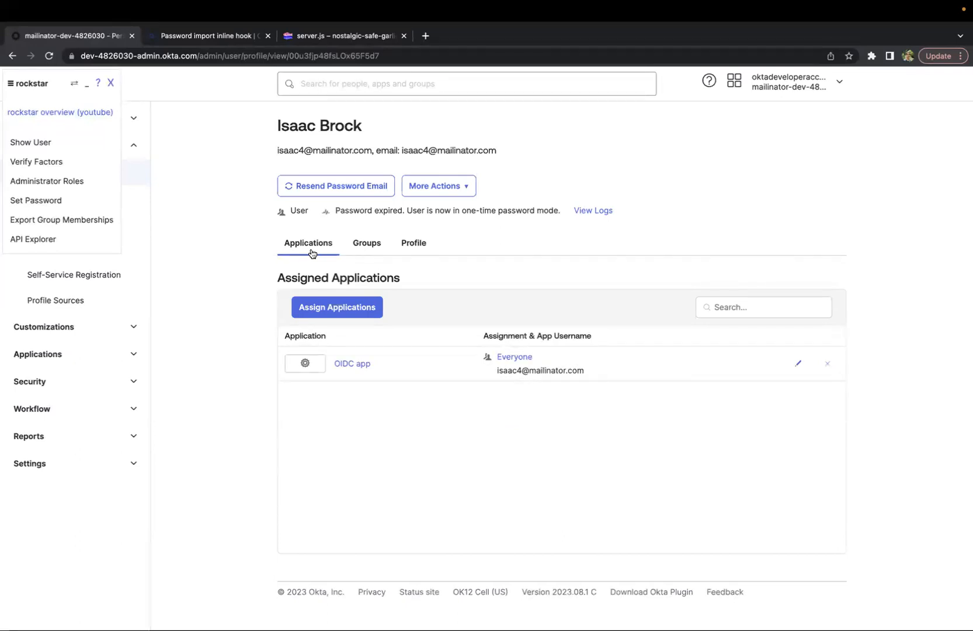
Show the user's full JSON details with the rockstar extension
{"action": "left_click", "coordinate": [31, 143]}
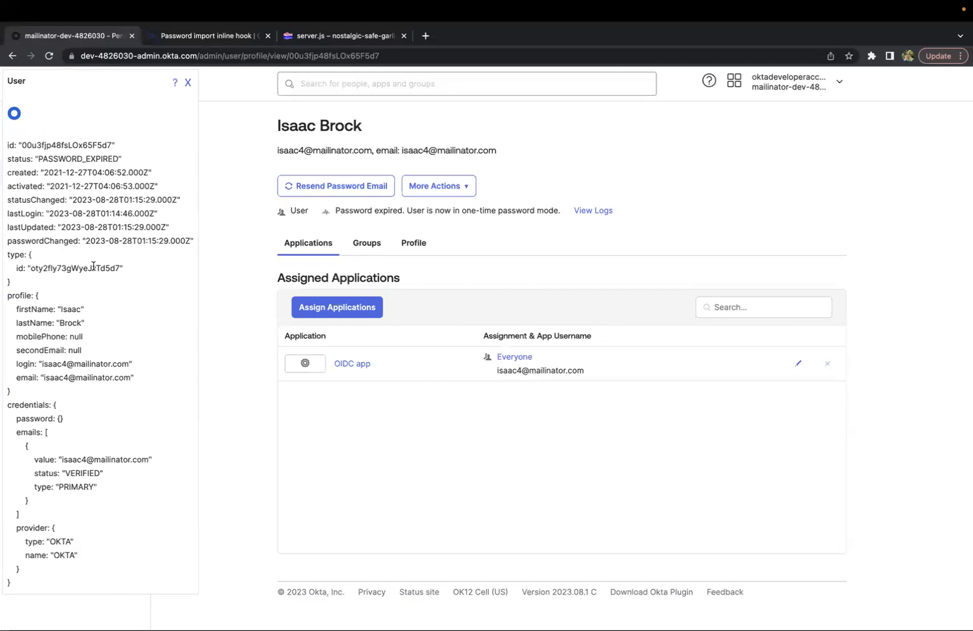
{"action": "left_click", "coordinate": [871, 57]}
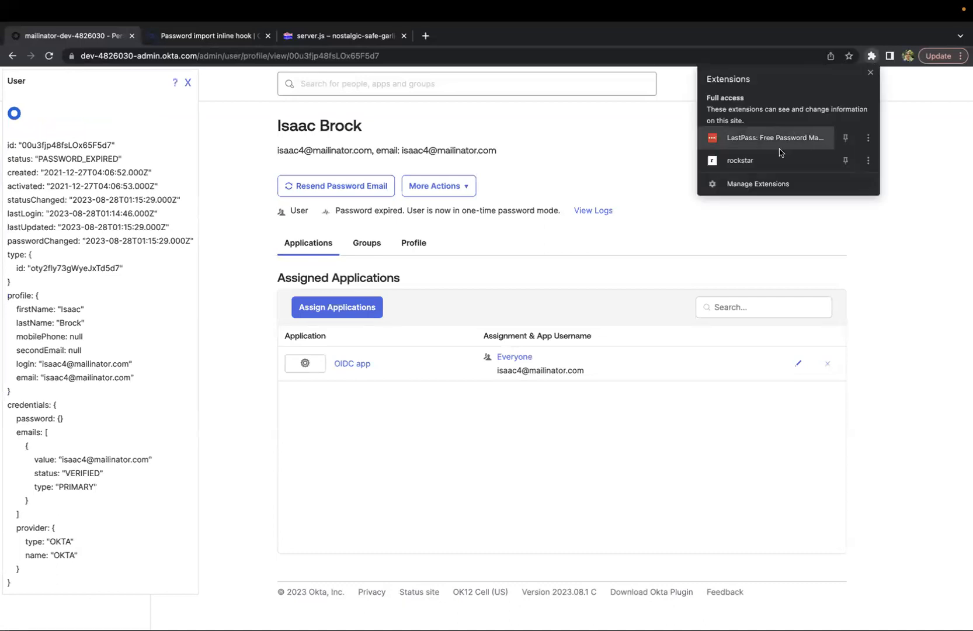
{"action": "left_click", "coordinate": [921, 213]}
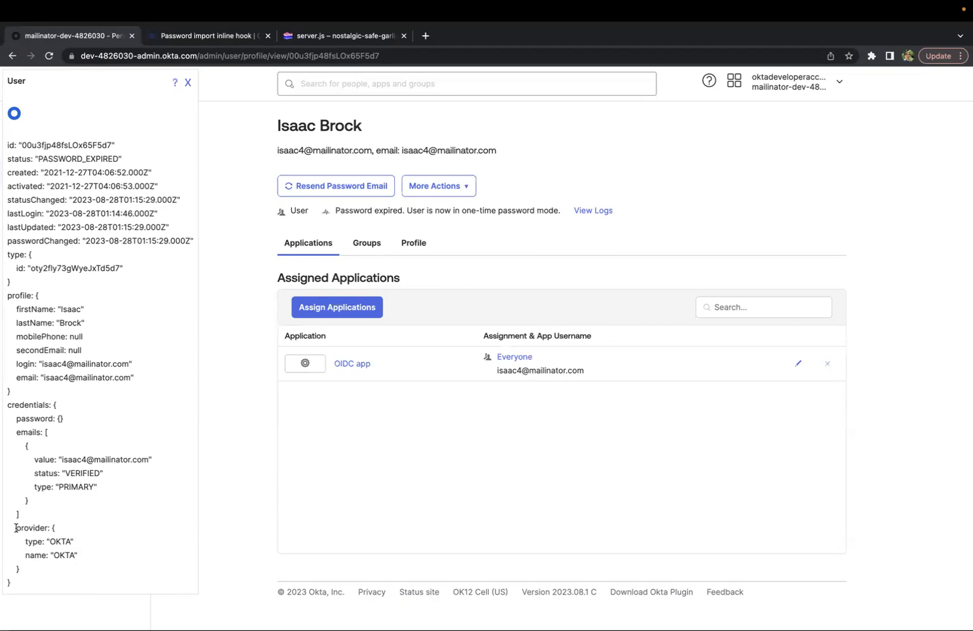
Examine the provider type and name under the user's credentials in the JSON details
{"action": "left_click_drag", "start_coordinate": [17, 527], "coordinate": [95, 560]}
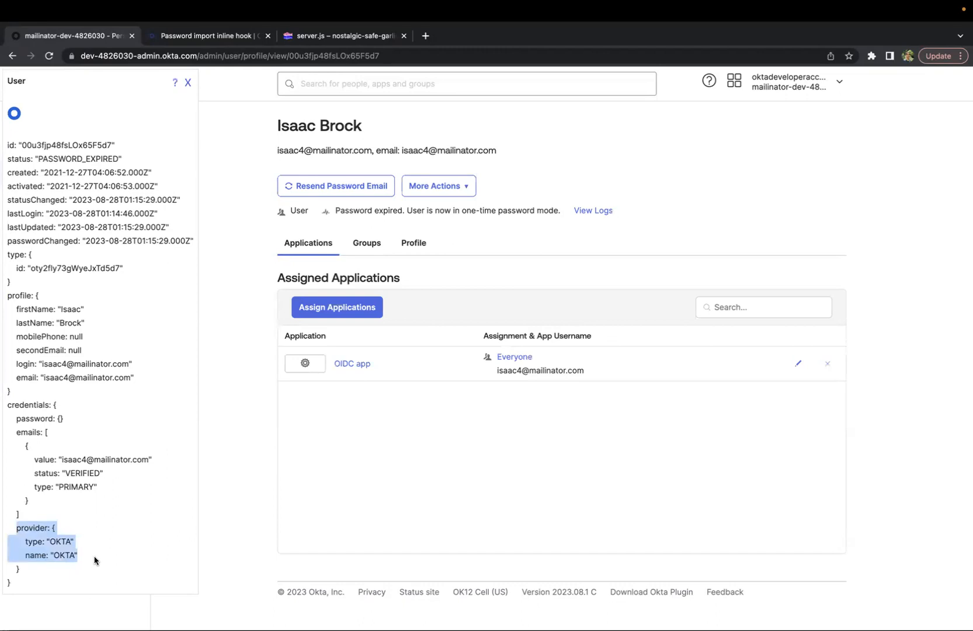
{"action": "left_click", "coordinate": [62, 553]}
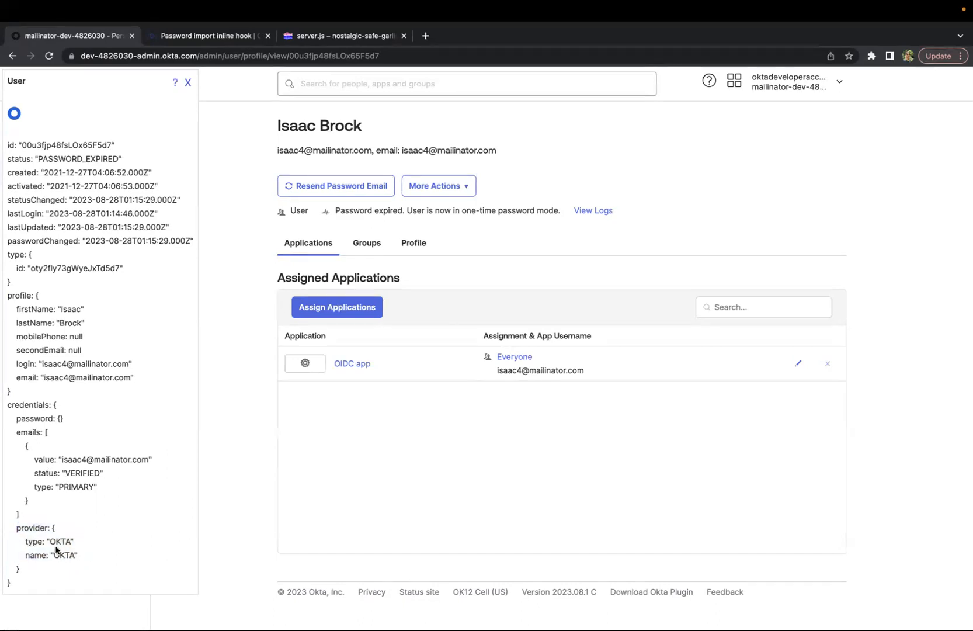
{"action": "left_click_drag", "start_coordinate": [50, 543], "coordinate": [70, 542]}
{"action": "left_click", "coordinate": [54, 544]}
{"action": "left_click_drag", "start_coordinate": [22, 542], "coordinate": [66, 542]}
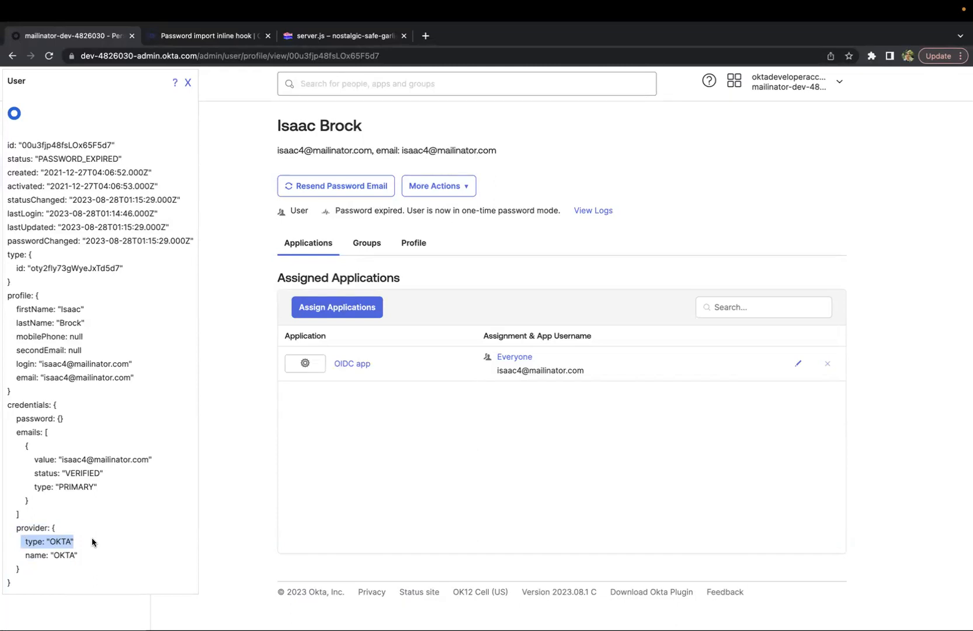
{"action": "left_click_drag", "start_coordinate": [50, 542], "coordinate": [70, 542]}
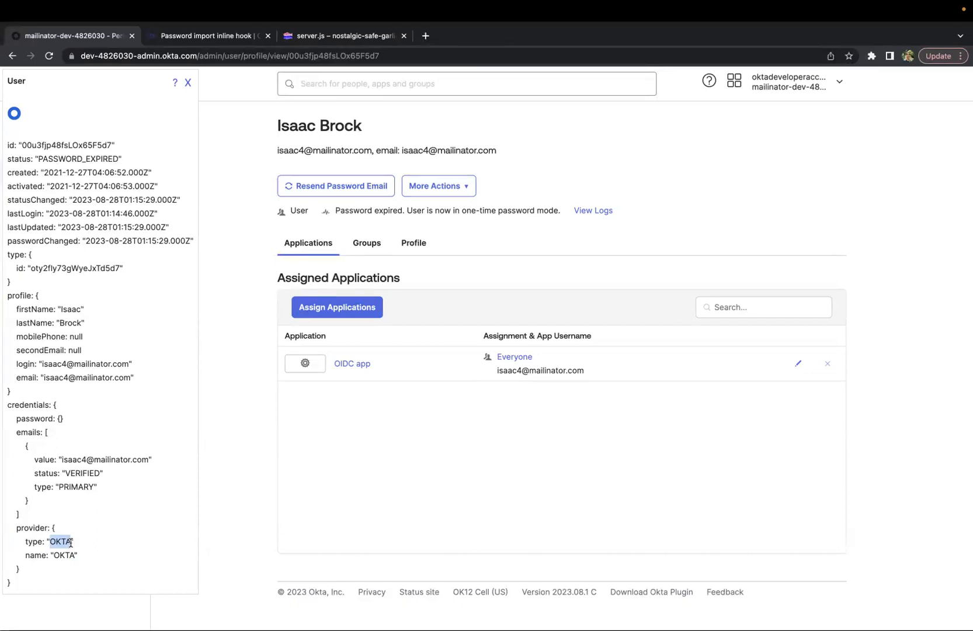
{"action": "left_click_drag", "start_coordinate": [50, 543], "coordinate": [70, 543]}
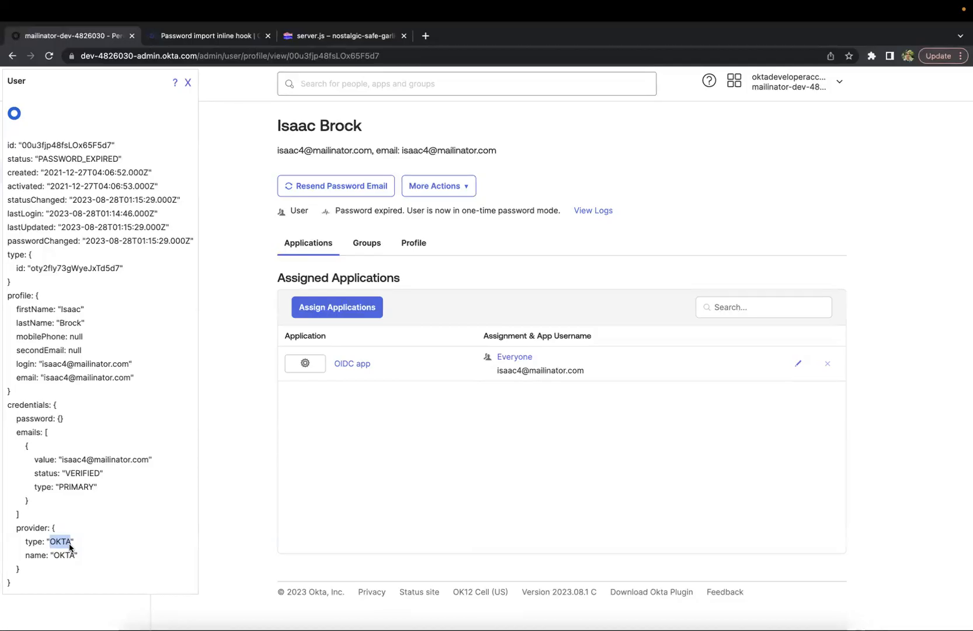
{"action": "left_click", "coordinate": [52, 541]}
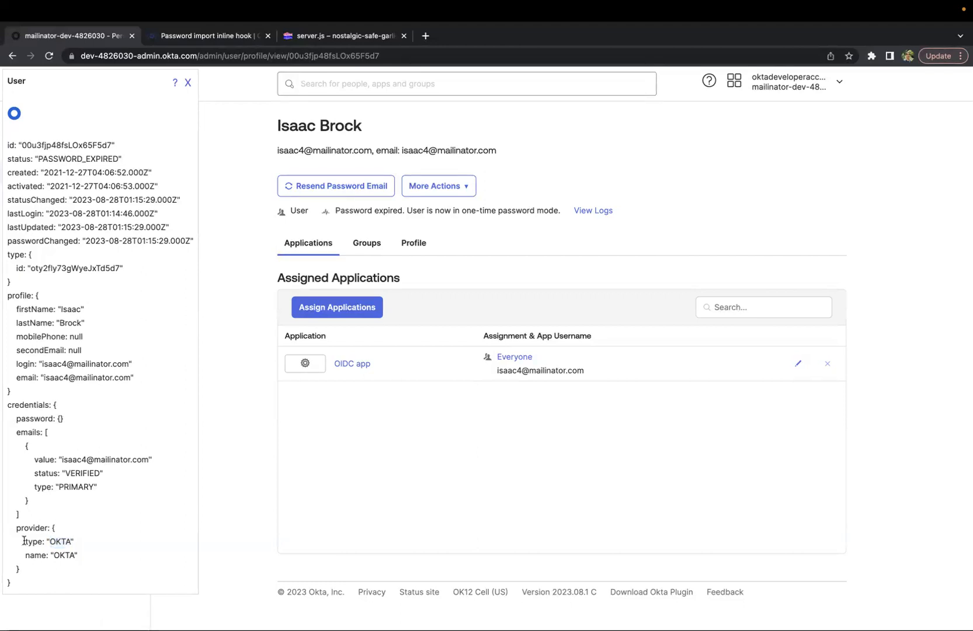
{"action": "left_click_drag", "start_coordinate": [24, 541], "coordinate": [92, 542]}
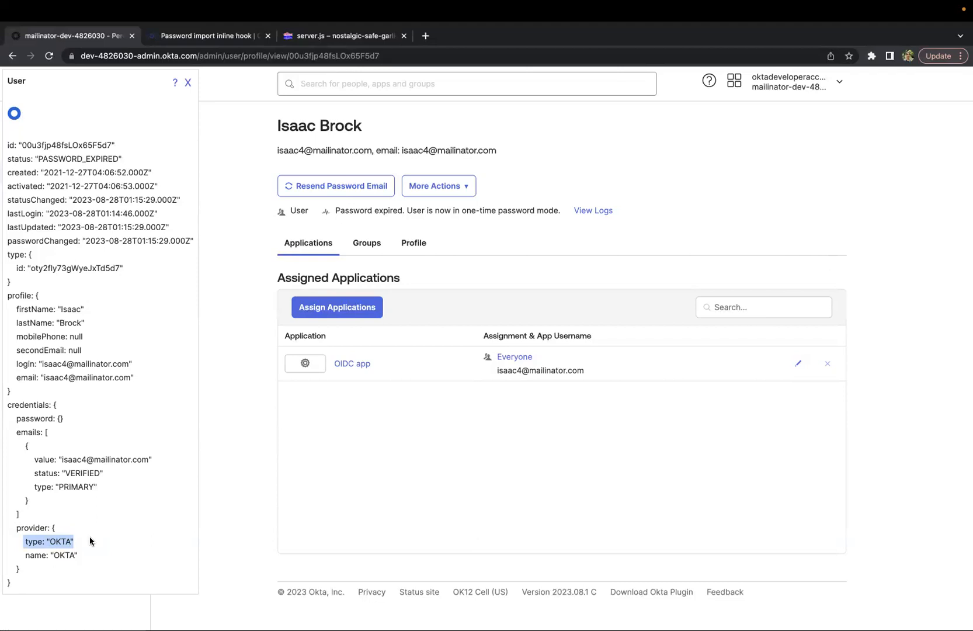
{"action": "left_click", "coordinate": [49, 542]}
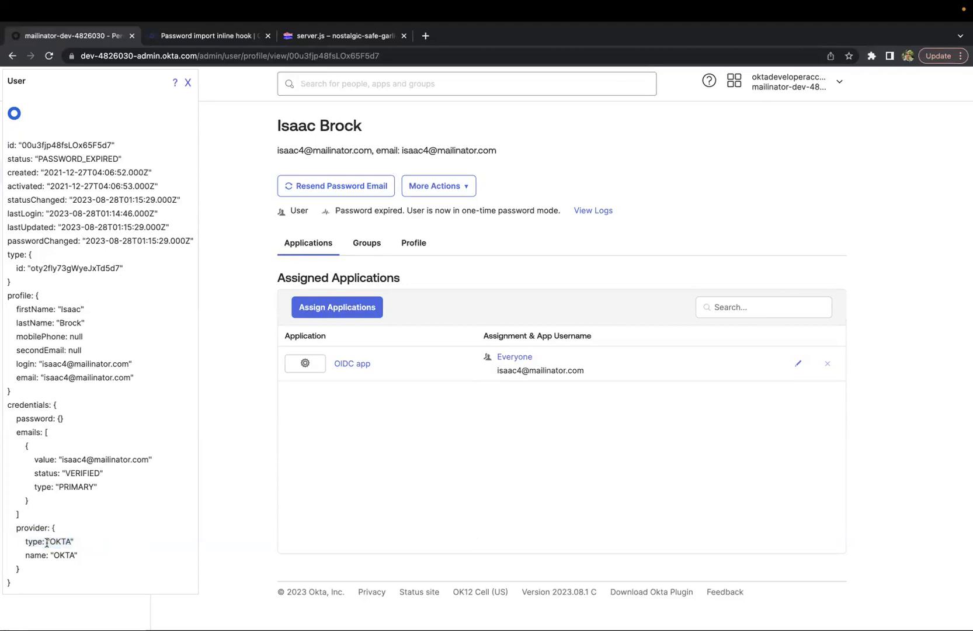
{"action": "left_click_drag", "start_coordinate": [50, 543], "coordinate": [70, 543]}
Switch to Postman and review the credential-source update request's URL, body and returned user credentials
{"action": "key", "text": "ctrl+Up"}
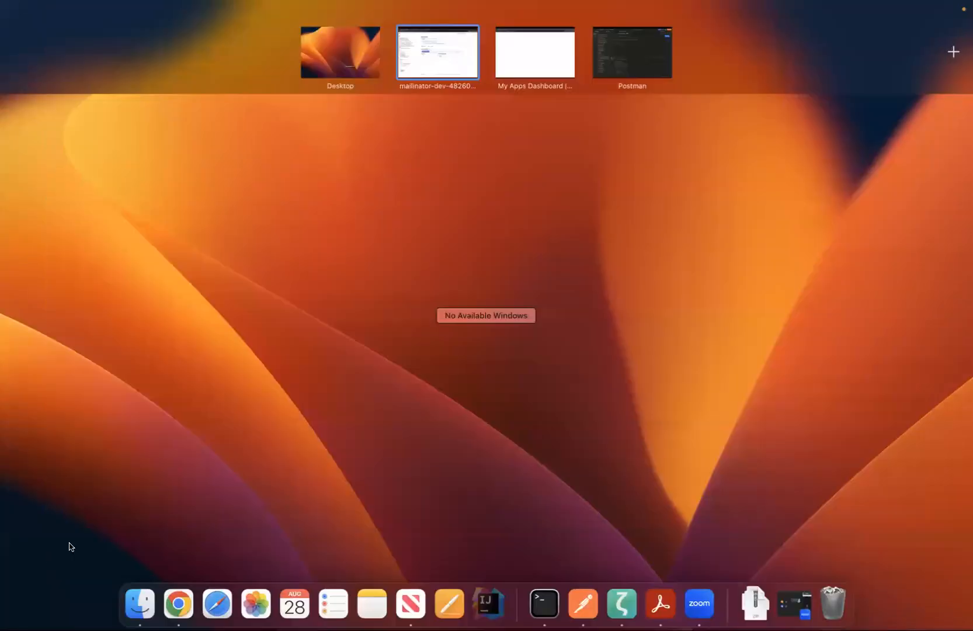
{"action": "left_click", "coordinate": [618, 64]}
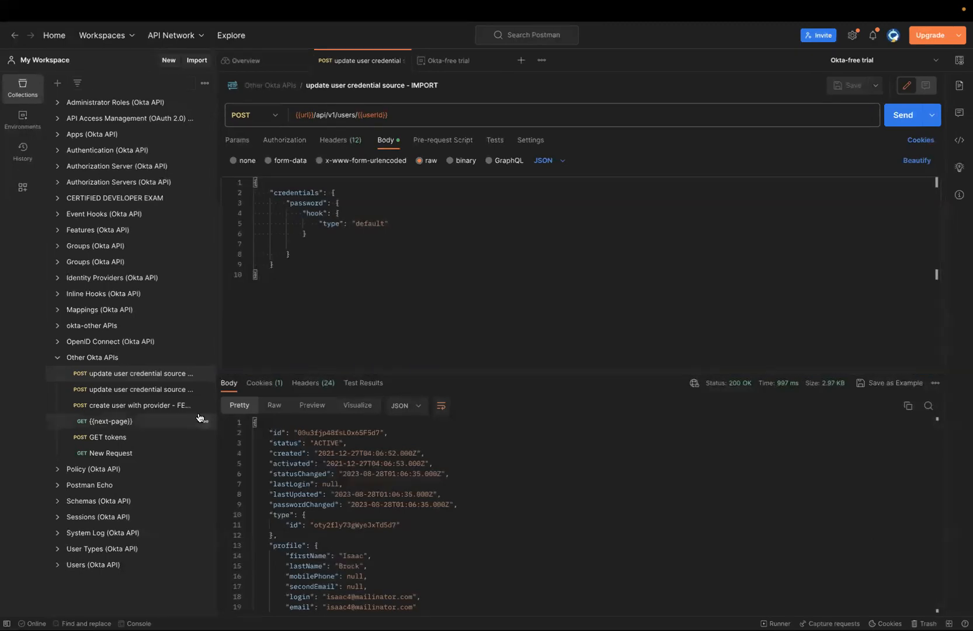
{"action": "left_click_drag", "start_coordinate": [409, 111], "coordinate": [287, 113]}
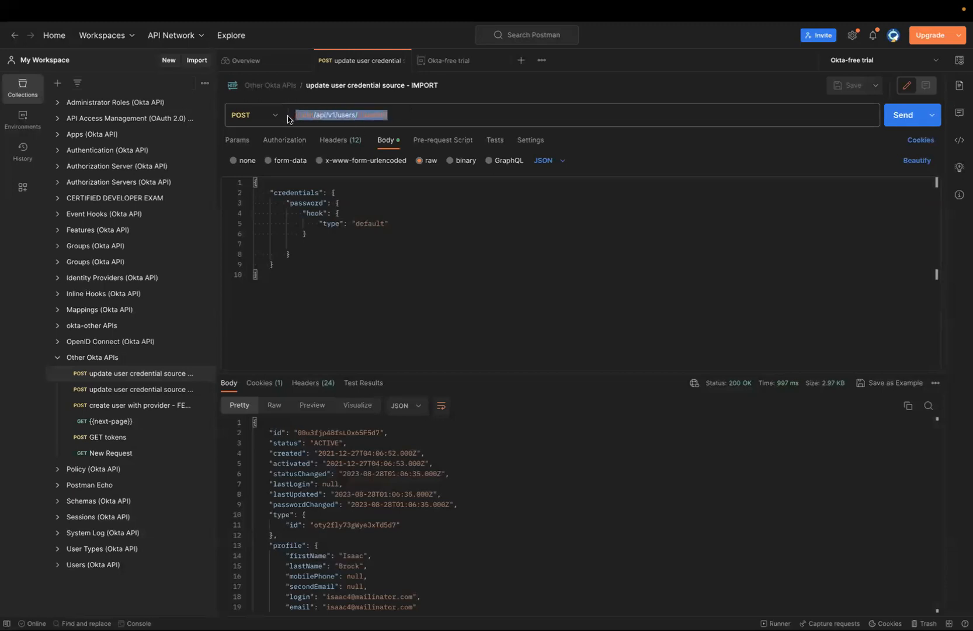
{"action": "left_click", "coordinate": [319, 291]}
{"action": "key", "text": "ctrl+a"}
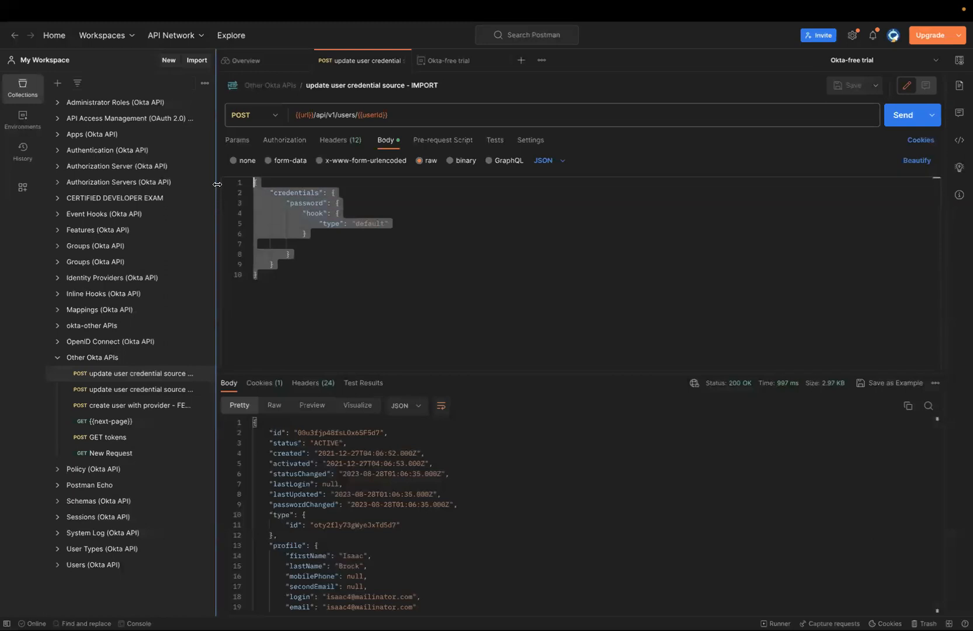
{"action": "left_click", "coordinate": [363, 274]}
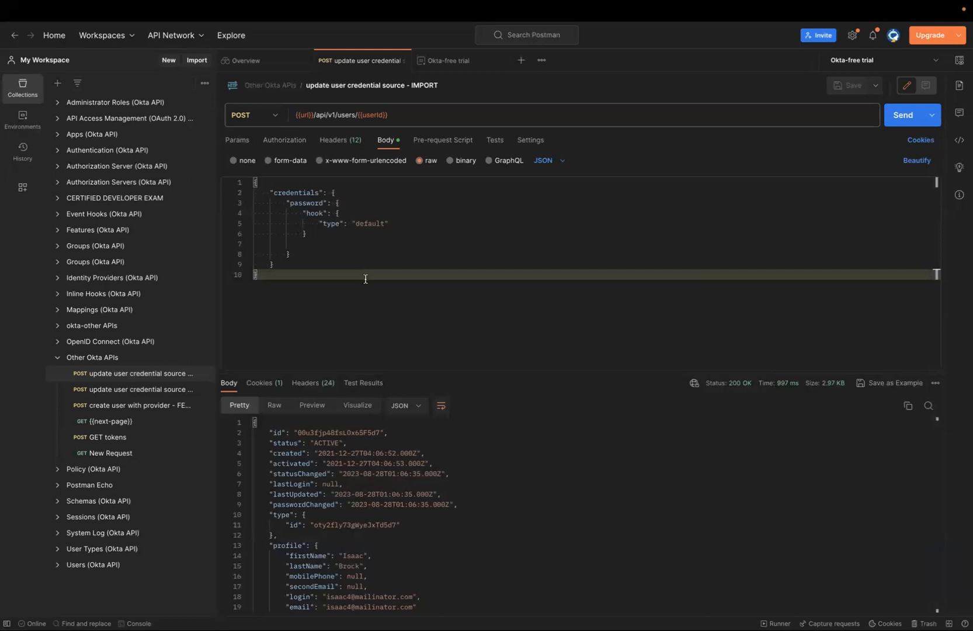
{"action": "scroll", "coordinate": [359, 552], "scroll_direction": "down", "scroll_amount": 10}
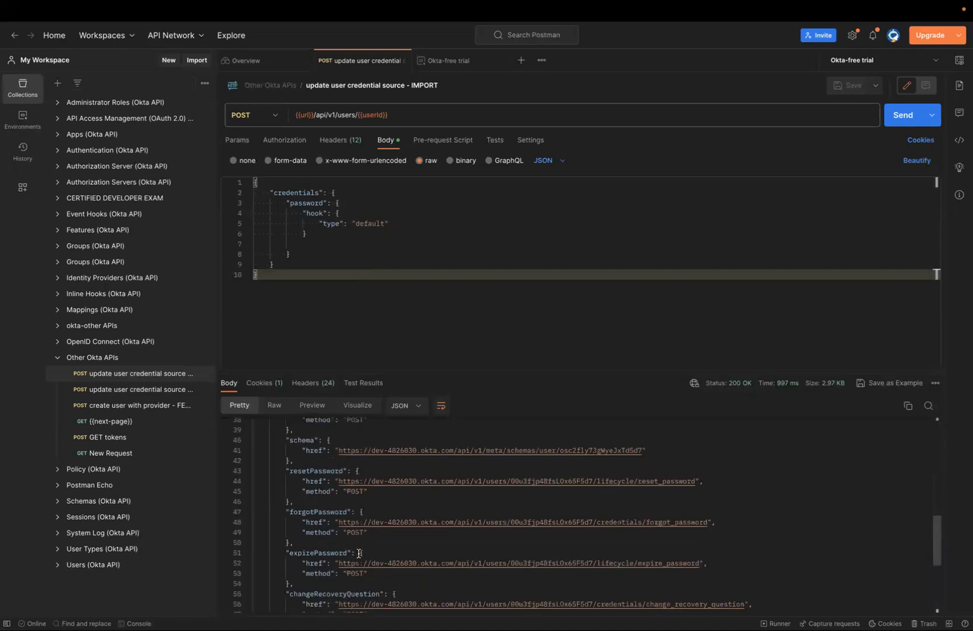
{"action": "scroll", "coordinate": [359, 553], "scroll_direction": "up", "scroll_amount": 7}
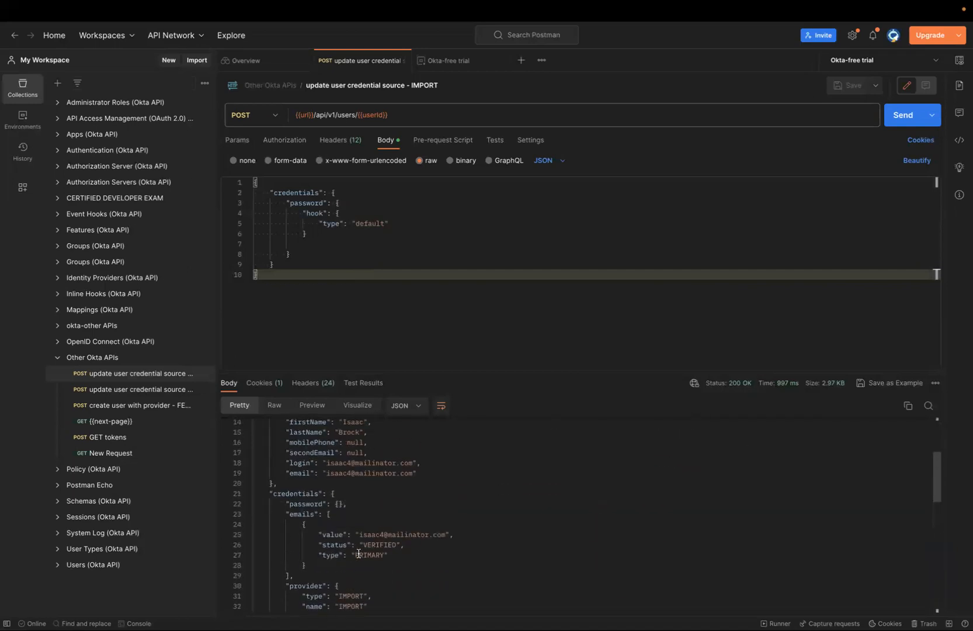
Switch back to the browser and inspect the user's credentials and provider entries in the JSON details
{"action": "key", "text": "ctrl+Up"}
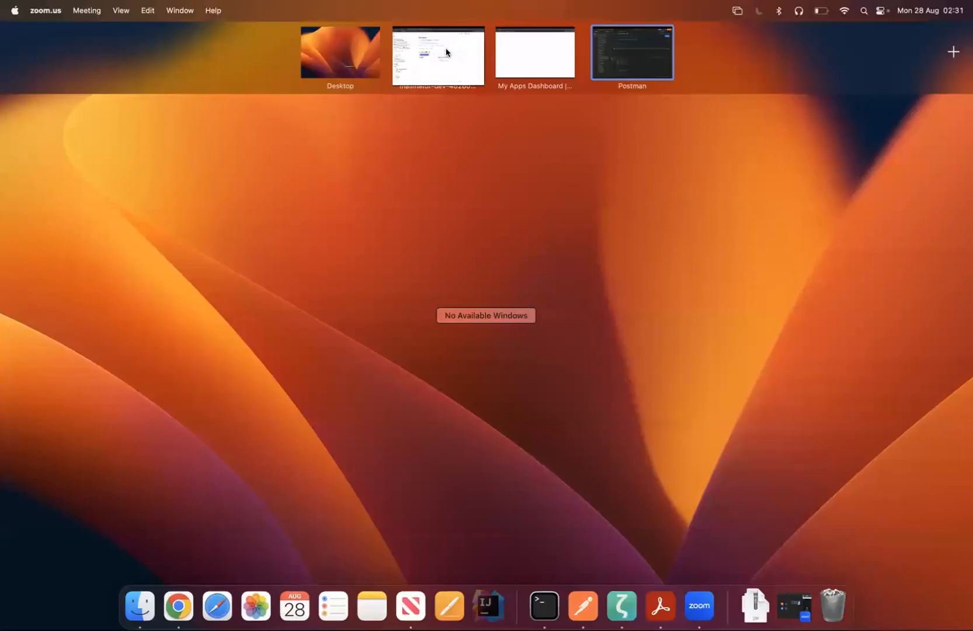
{"action": "left_click", "coordinate": [444, 56]}
{"action": "left_click", "coordinate": [44, 541]}
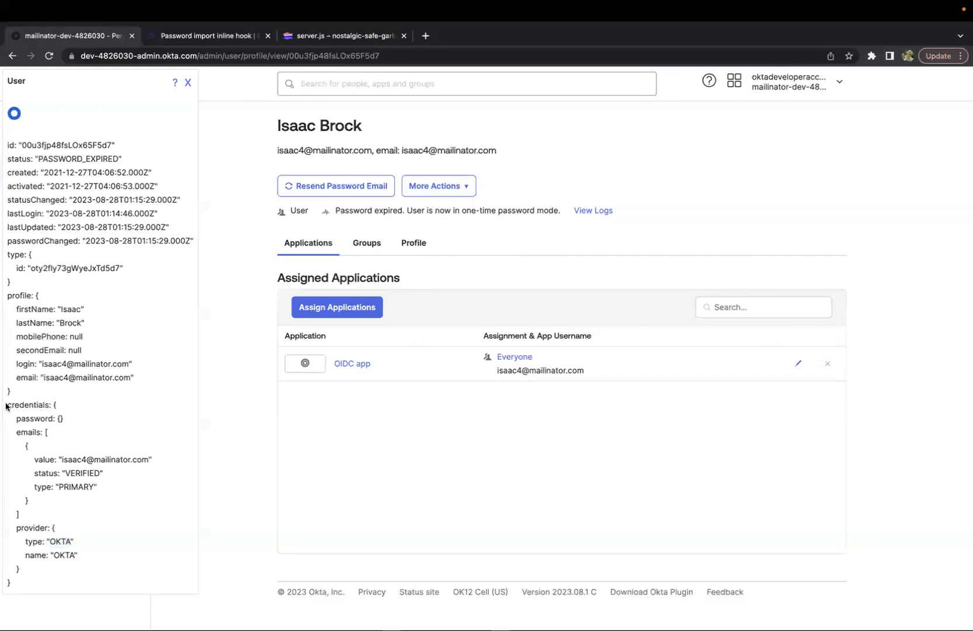
{"action": "left_click_drag", "start_coordinate": [6, 404], "coordinate": [71, 404]}
{"action": "left_click_drag", "start_coordinate": [17, 527], "coordinate": [56, 528]}
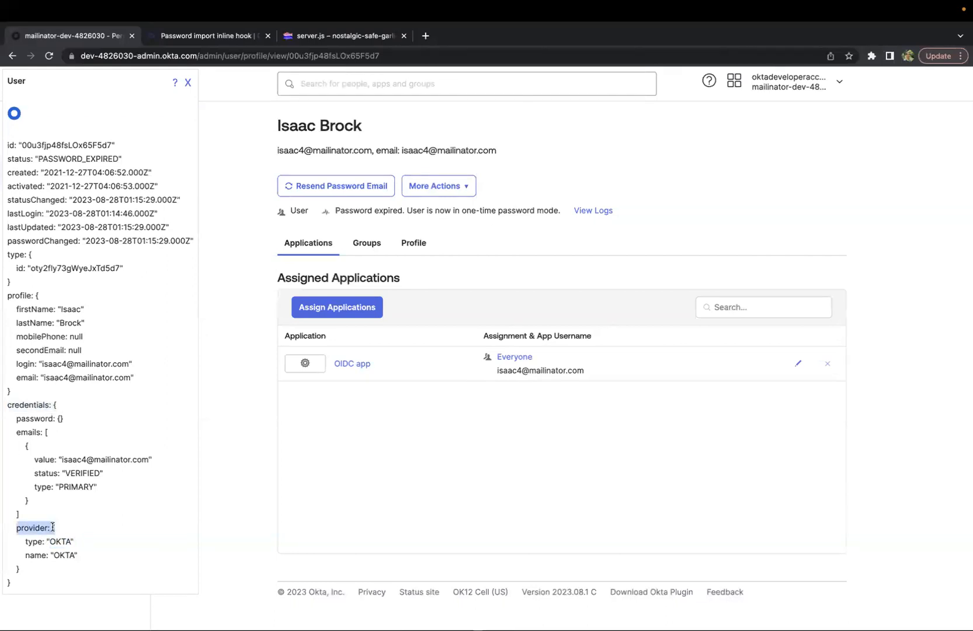
Switch to Postman and review the password hook type in the request body
{"action": "key", "text": "ctrl+Up"}
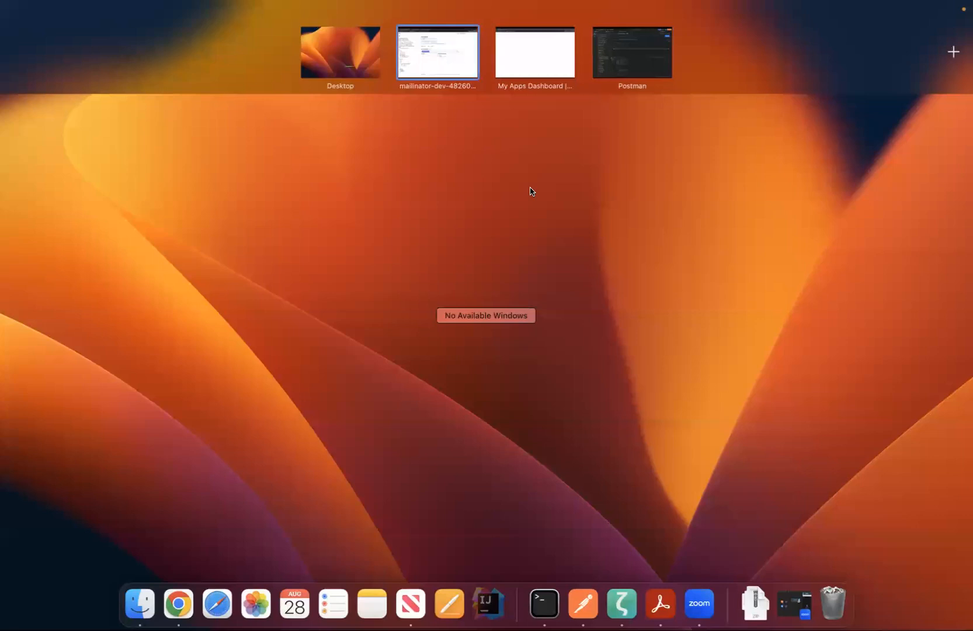
{"action": "left_click", "coordinate": [630, 56]}
{"action": "left_click", "coordinate": [371, 250]}
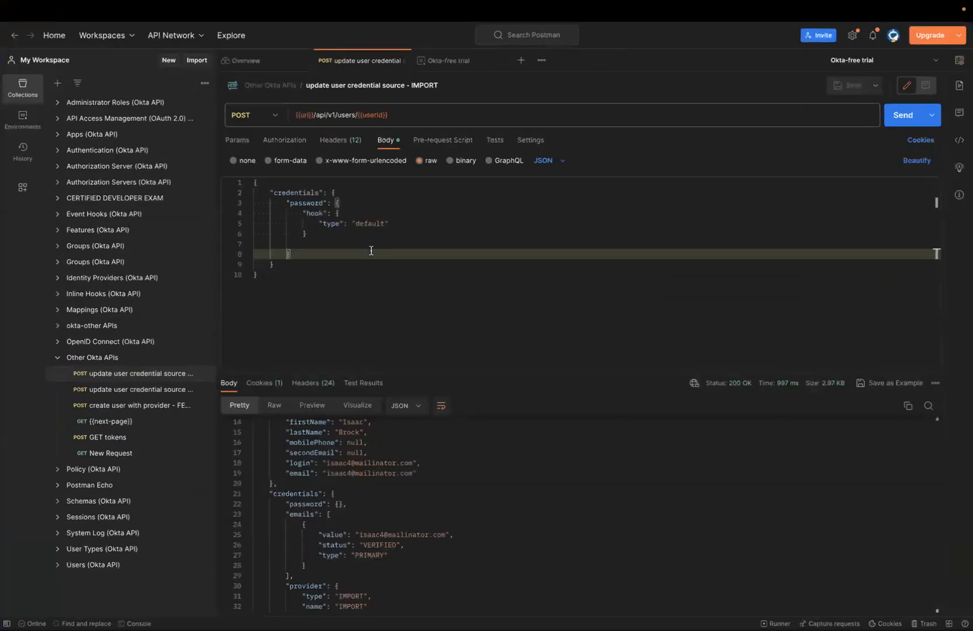
{"action": "left_click_drag", "start_coordinate": [255, 183], "coordinate": [274, 289]}
{"action": "left_click", "coordinate": [257, 273]}
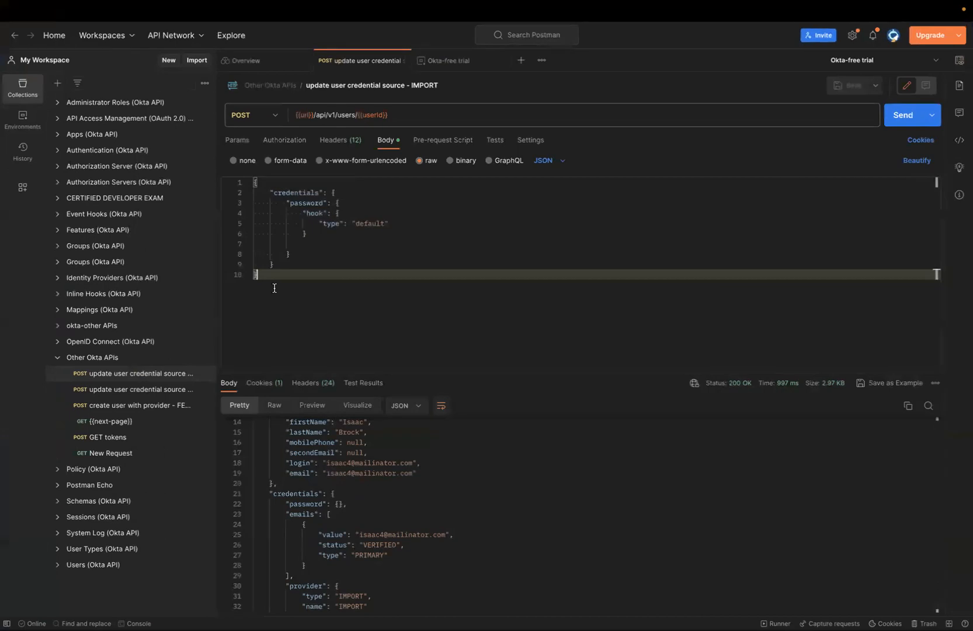
{"action": "left_click", "coordinate": [258, 183]}
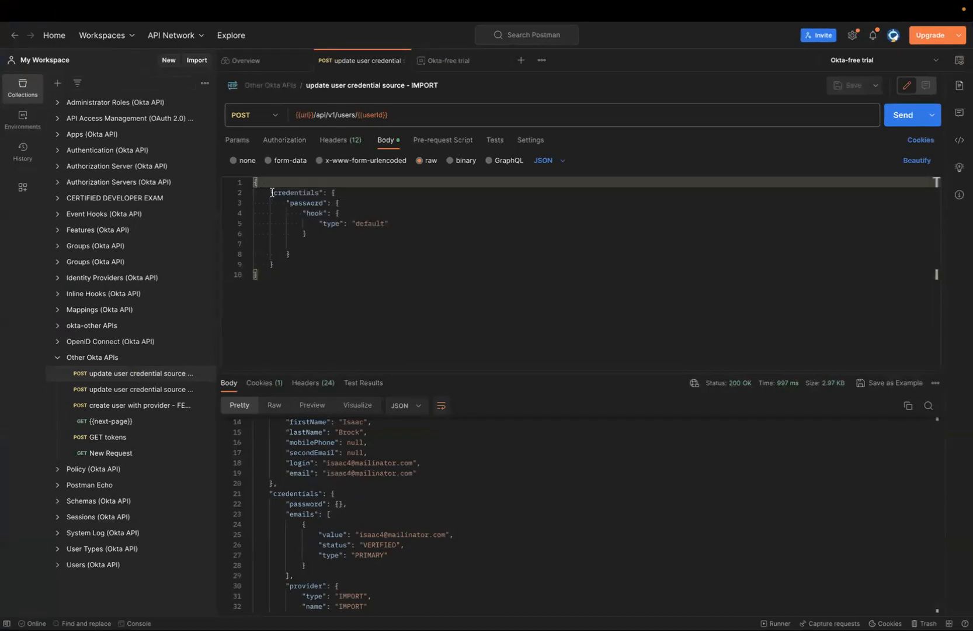
{"action": "left_click_drag", "start_coordinate": [270, 194], "coordinate": [387, 223]}
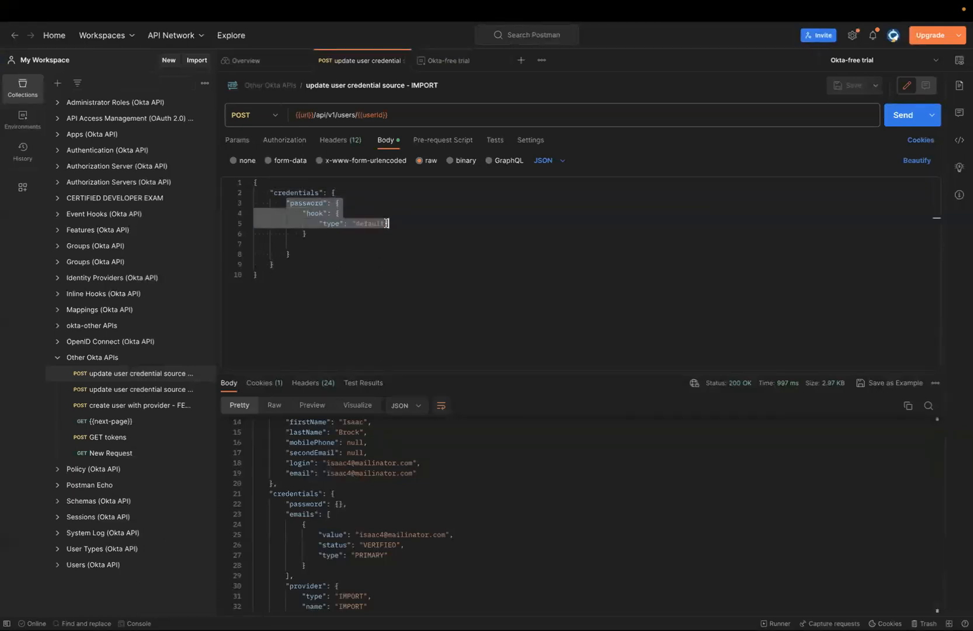
Open the Get User request from the Users collection and send it for the same user
{"action": "mouse_move", "coordinate": [371, 110]}
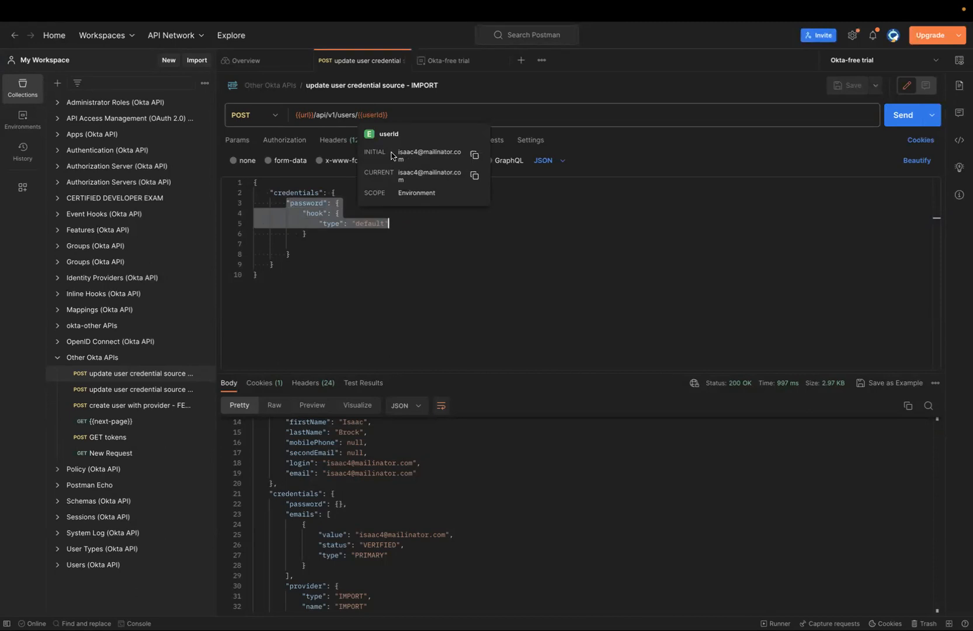
{"action": "left_click", "coordinate": [319, 287]}
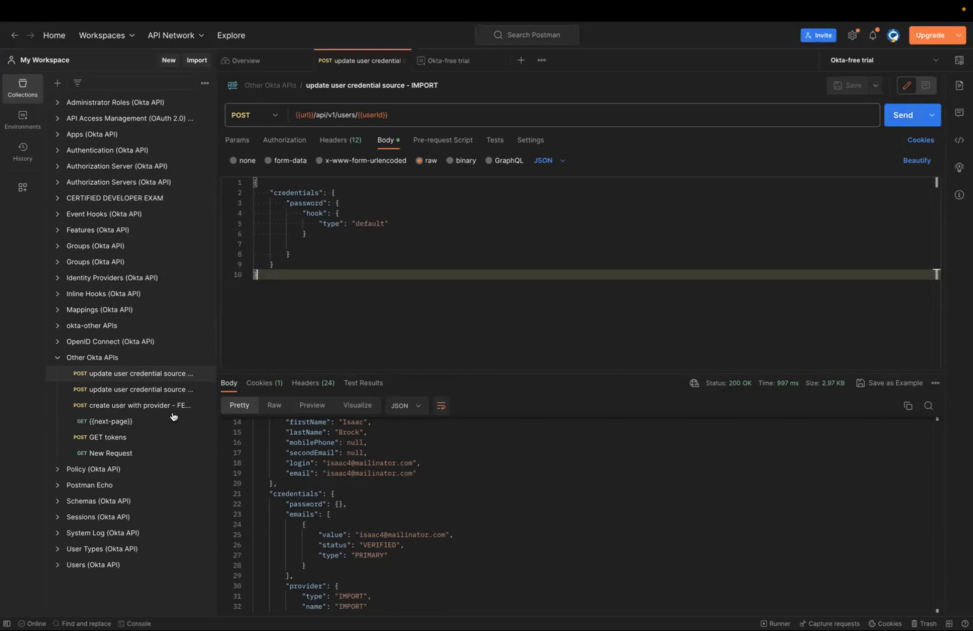
{"action": "left_click", "coordinate": [58, 564]}
{"action": "scroll", "coordinate": [58, 570], "scroll_direction": "down", "scroll_amount": 5}
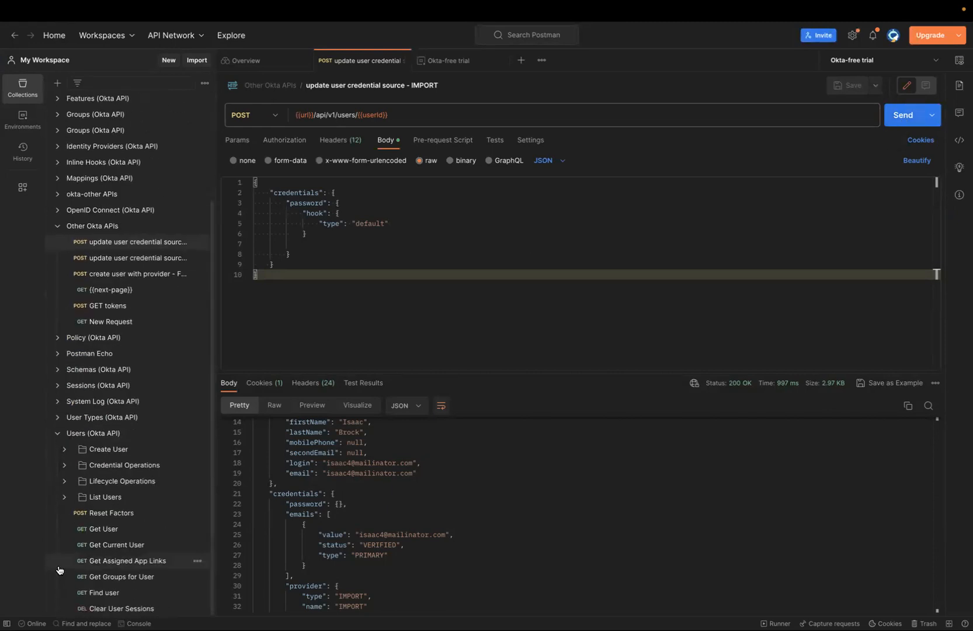
{"action": "left_click", "coordinate": [97, 529]}
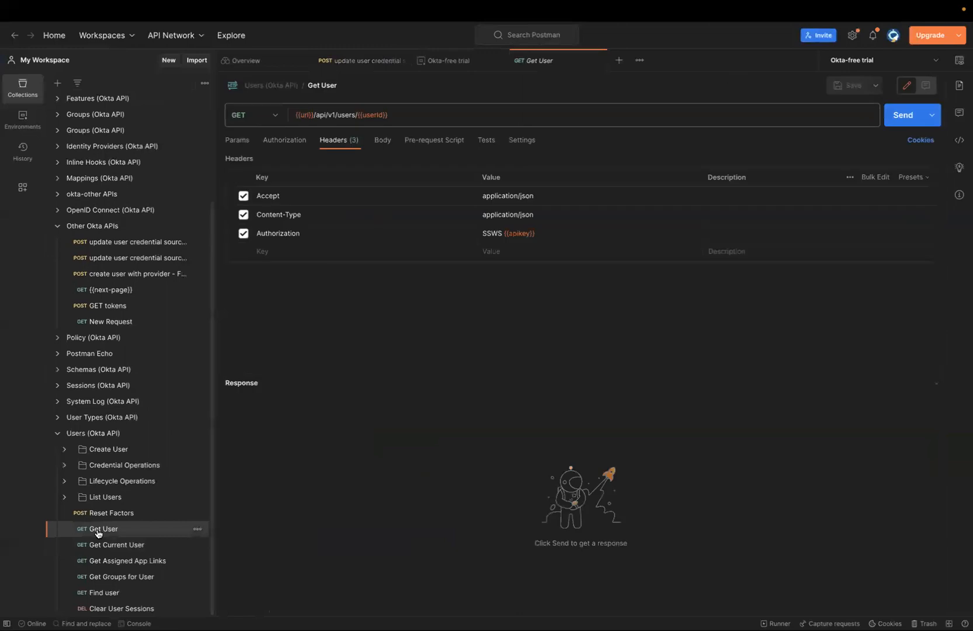
{"action": "left_click", "coordinate": [386, 142]}
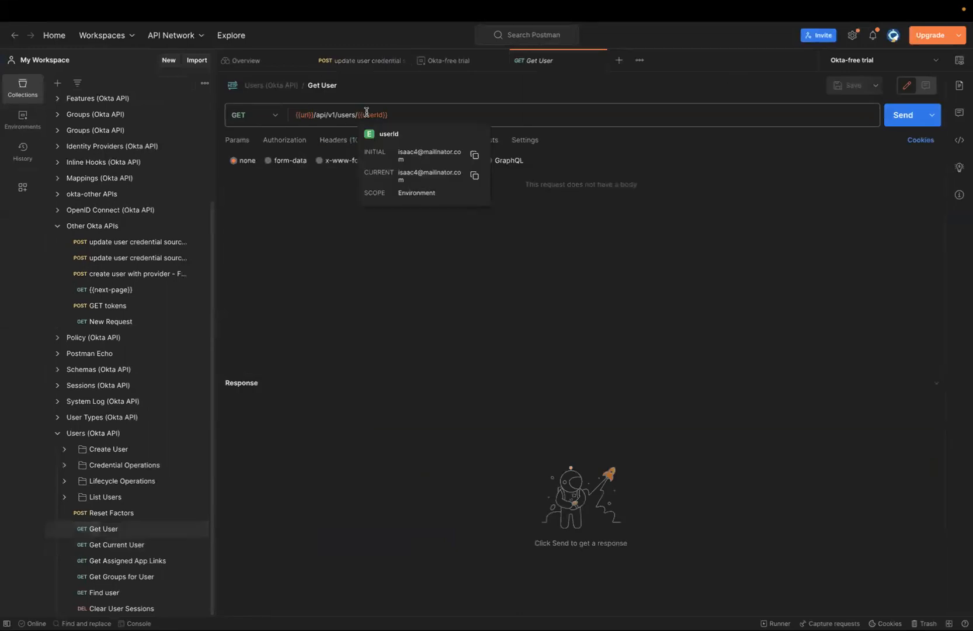
{"action": "left_click", "coordinate": [902, 116]}
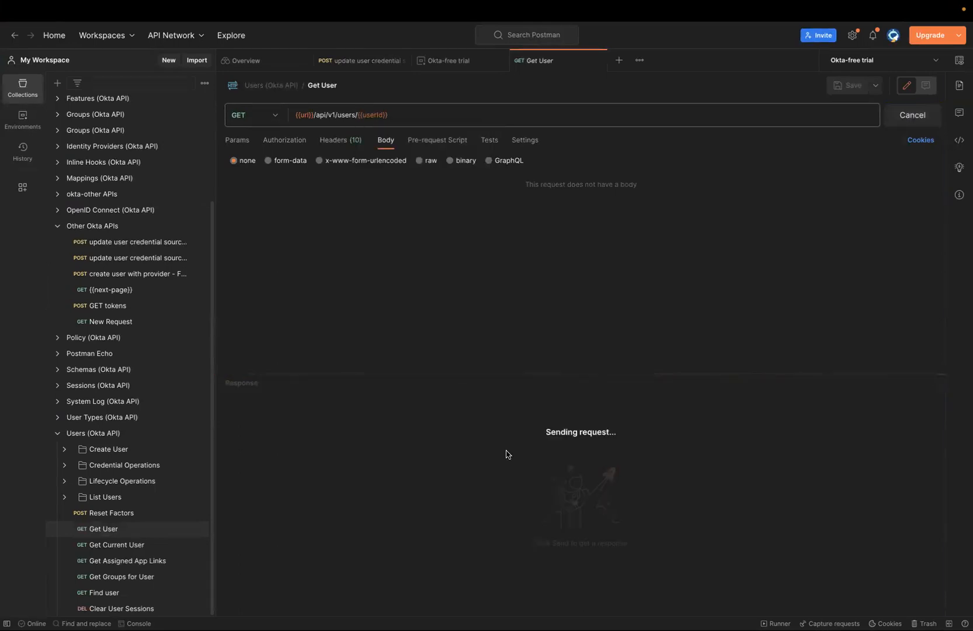
Examine the provider entry under credentials in the Get User response
{"action": "left_click_drag", "start_coordinate": [526, 373], "coordinate": [526, 280]}
{"action": "scroll", "coordinate": [407, 506], "scroll_direction": "down", "scroll_amount": 5}
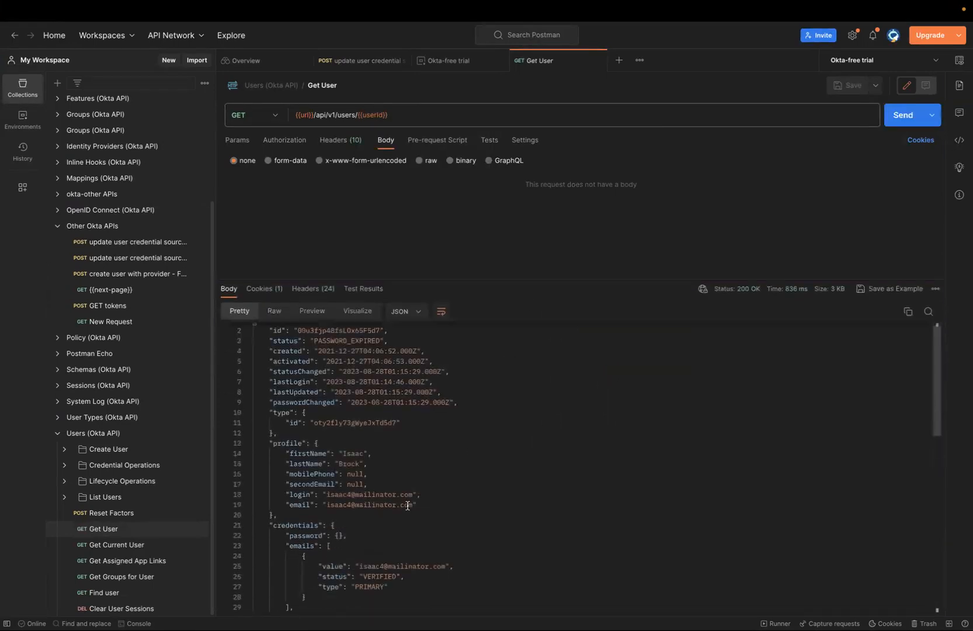
{"action": "scroll", "coordinate": [408, 506], "scroll_direction": "up", "scroll_amount": 2}
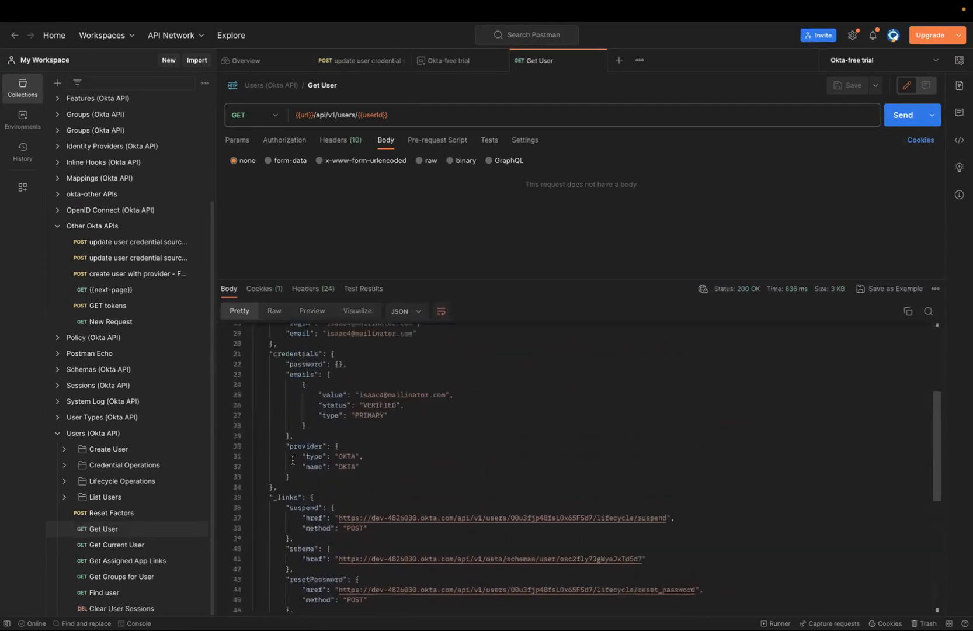
{"action": "left_click_drag", "start_coordinate": [295, 477], "coordinate": [251, 447]}
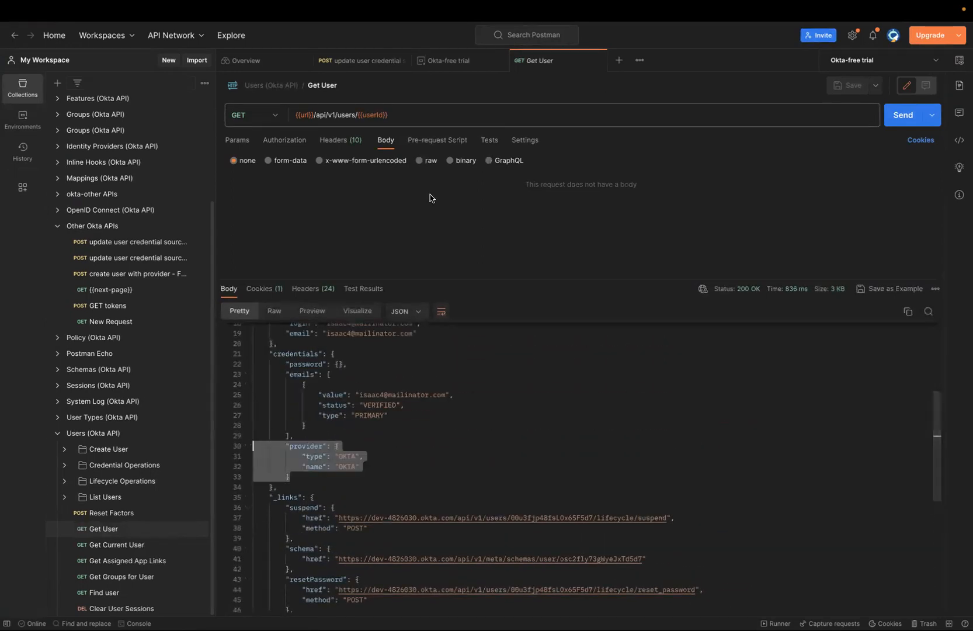
Switch to the credential-source update request and send it to set the user's provider to IMPORT
{"action": "left_click", "coordinate": [368, 62]}
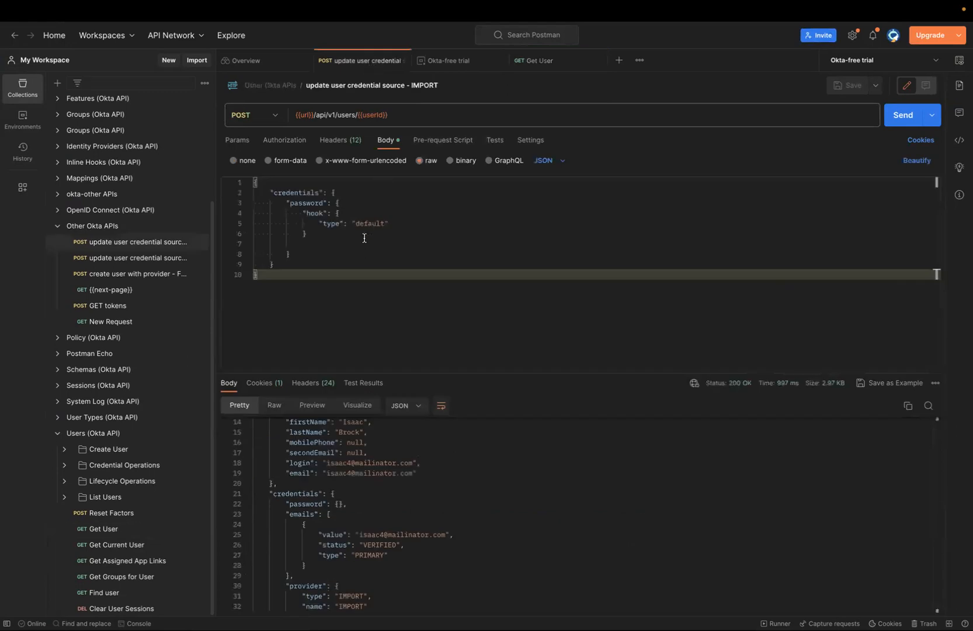
{"action": "left_click_drag", "start_coordinate": [283, 203], "coordinate": [399, 220]}
{"action": "key", "text": "ctrl+Return"}
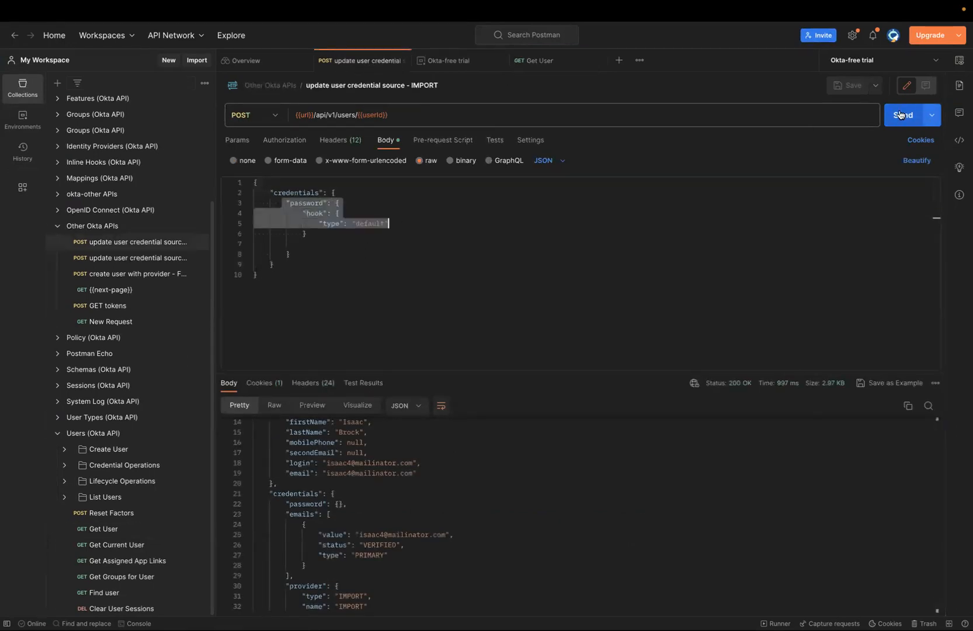
Compare the provider entries in the update response and the Get User response
{"action": "scroll", "coordinate": [471, 486], "scroll_direction": "down", "scroll_amount": 1}
{"action": "scroll", "coordinate": [471, 486], "scroll_direction": "down", "scroll_amount": 10}
{"action": "scroll", "coordinate": [471, 486], "scroll_direction": "up", "scroll_amount": 10}
{"action": "scroll", "coordinate": [406, 566], "scroll_direction": "down", "scroll_amount": 10}
{"action": "scroll", "coordinate": [407, 567], "scroll_direction": "up", "scroll_amount": 7}
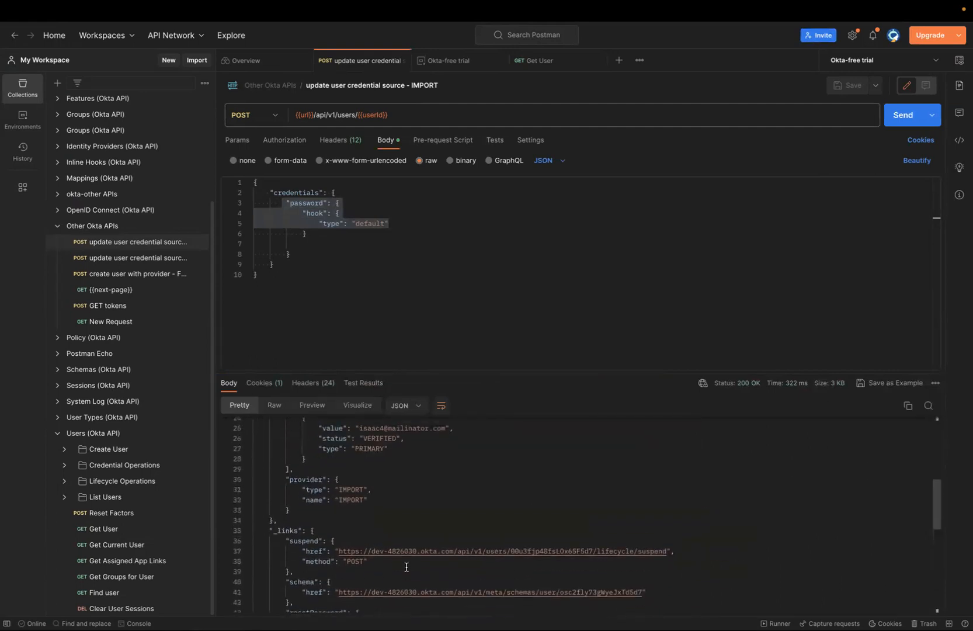
{"action": "left_click_drag", "start_coordinate": [290, 520], "coordinate": [281, 486]}
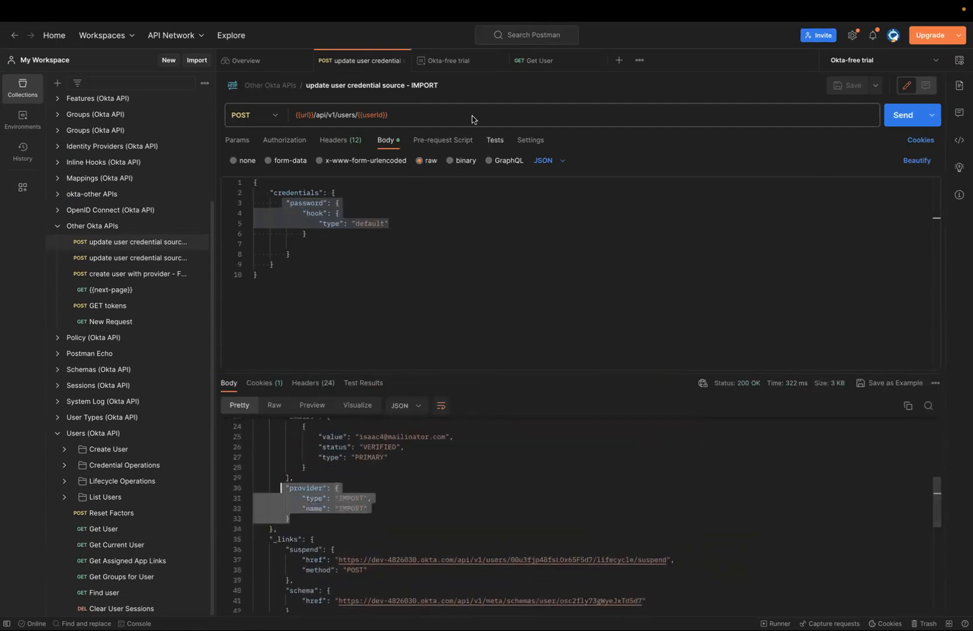
{"action": "left_click", "coordinate": [531, 66]}
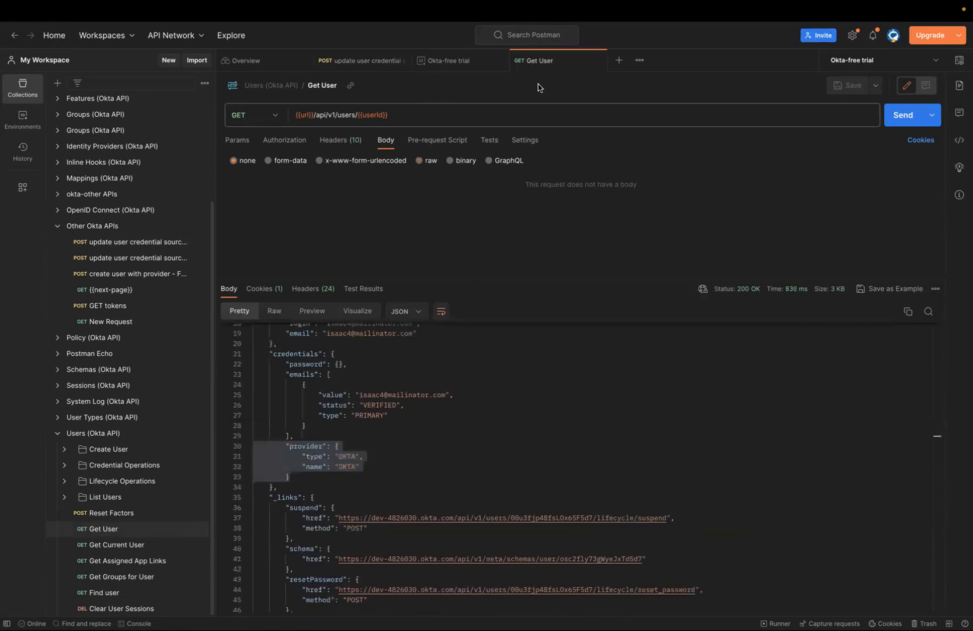
{"action": "left_click", "coordinate": [365, 64]}
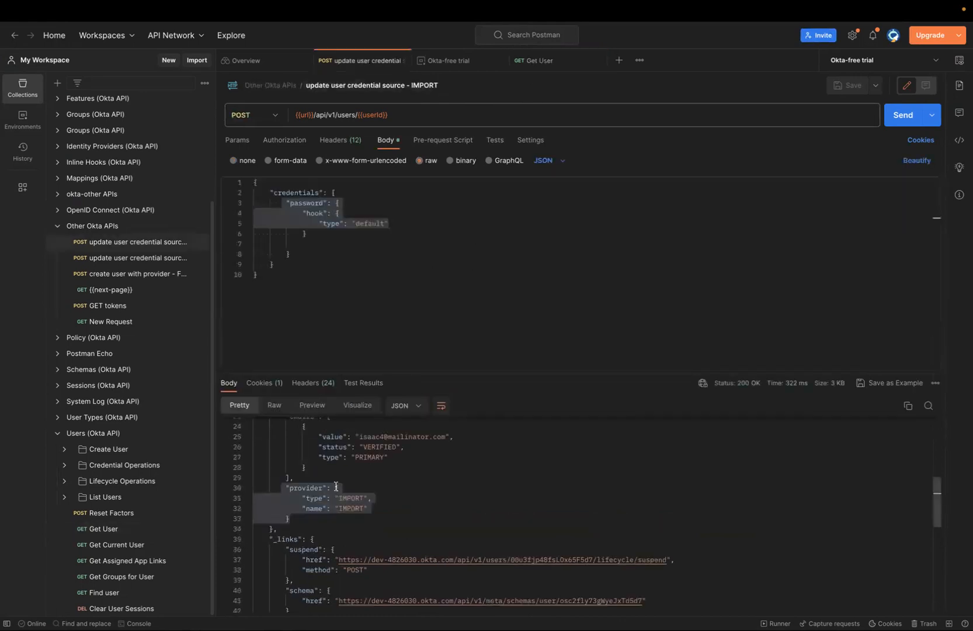
{"action": "left_click", "coordinate": [542, 66]}
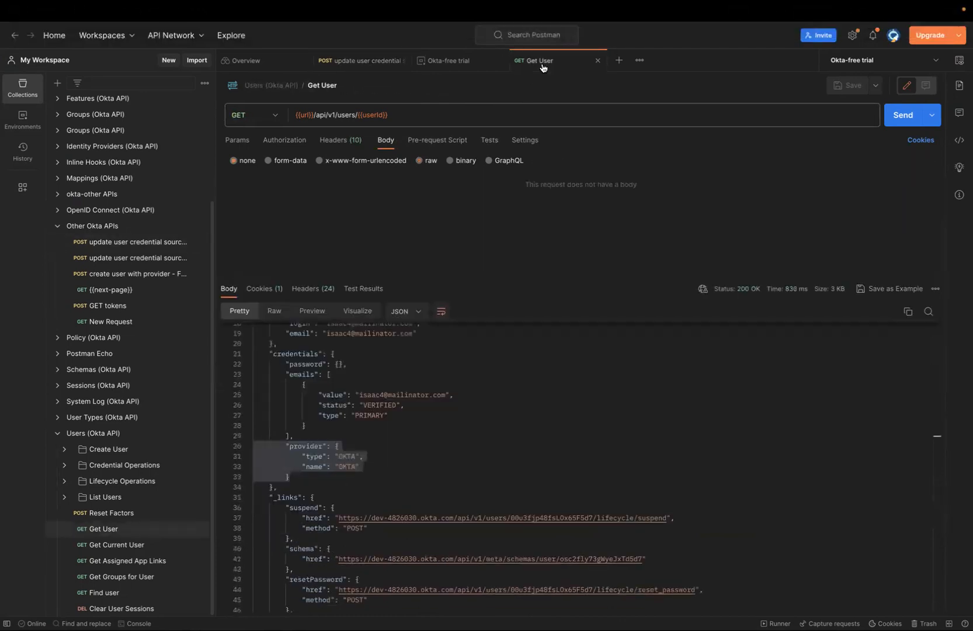
Resend the Get User request and examine the provider entry in its response
{"action": "left_click", "coordinate": [905, 117]}
{"action": "scroll", "coordinate": [444, 418], "scroll_direction": "down", "scroll_amount": 10}
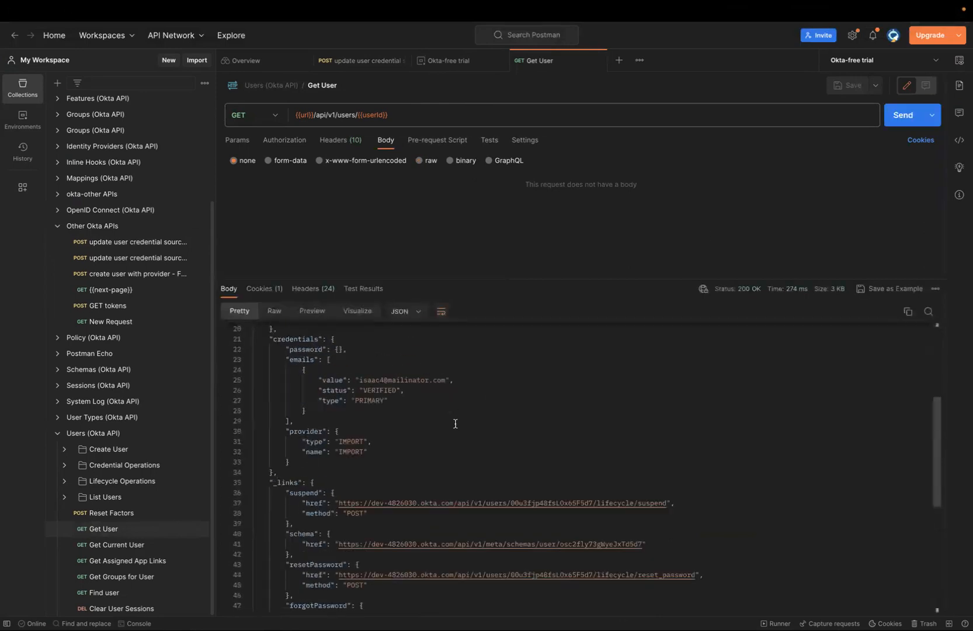
{"action": "scroll", "coordinate": [434, 423], "scroll_direction": "up", "scroll_amount": 3}
{"action": "left_click_drag", "start_coordinate": [301, 422], "coordinate": [270, 375]}
{"action": "key", "text": "ctrl+Up"}
Switch to the browser, reopen the user's JSON details and inspect the credentials provider type and name
{"action": "left_click", "coordinate": [439, 69]}
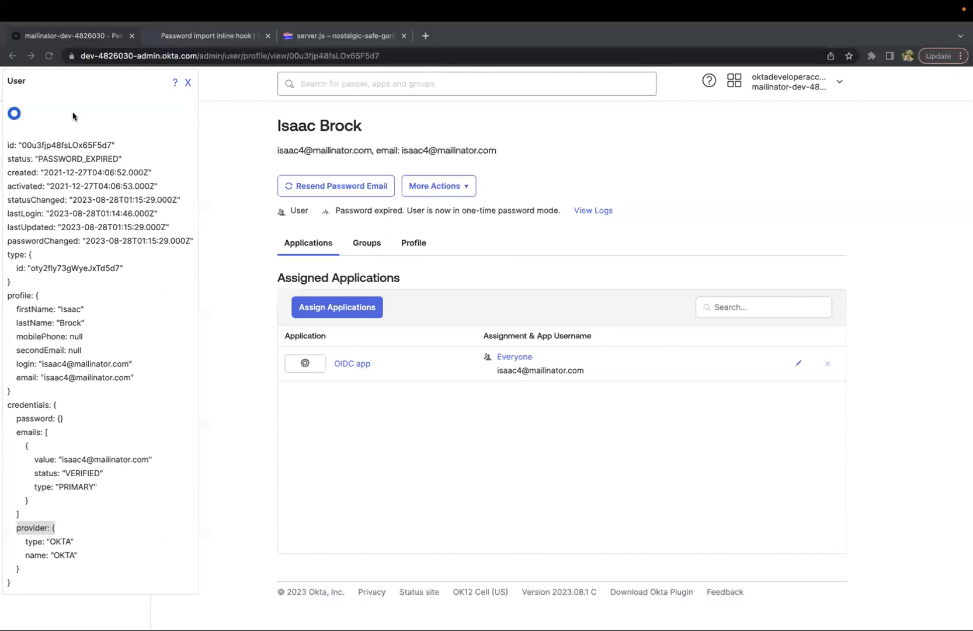
{"action": "left_click", "coordinate": [49, 57]}
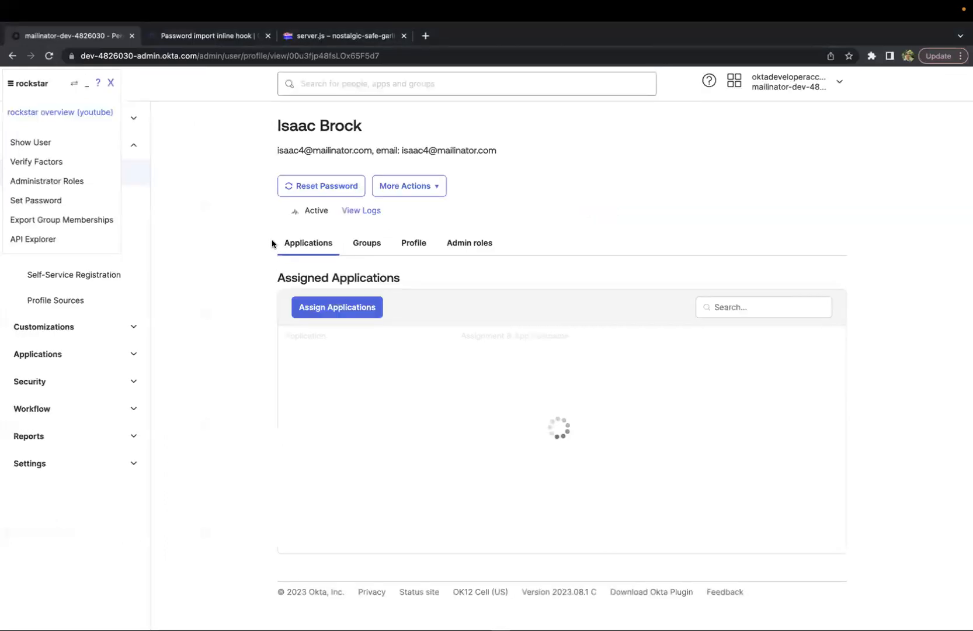
{"action": "left_click", "coordinate": [87, 144]}
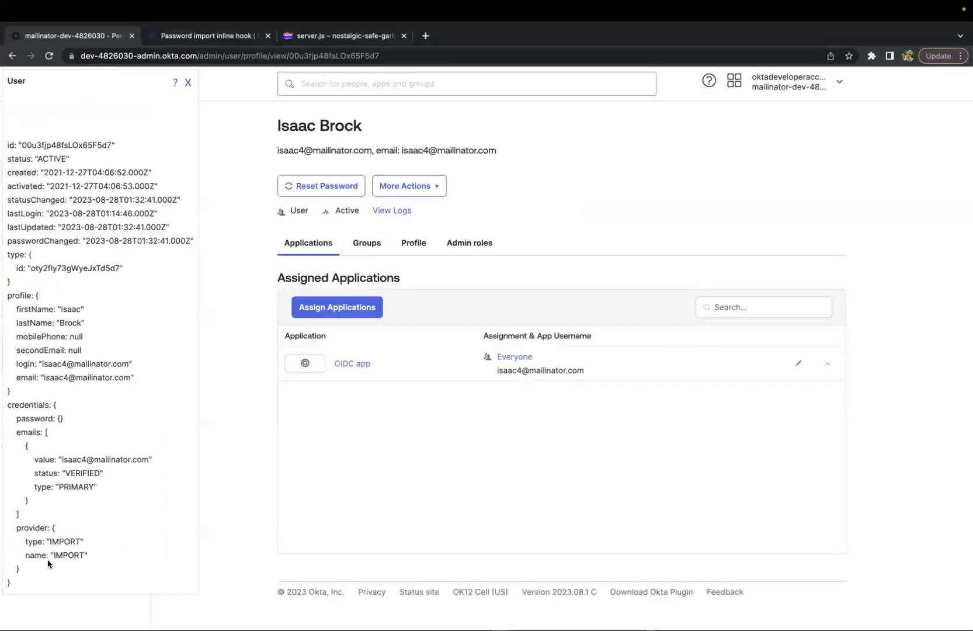
{"action": "left_click_drag", "start_coordinate": [21, 570], "coordinate": [7, 534]}
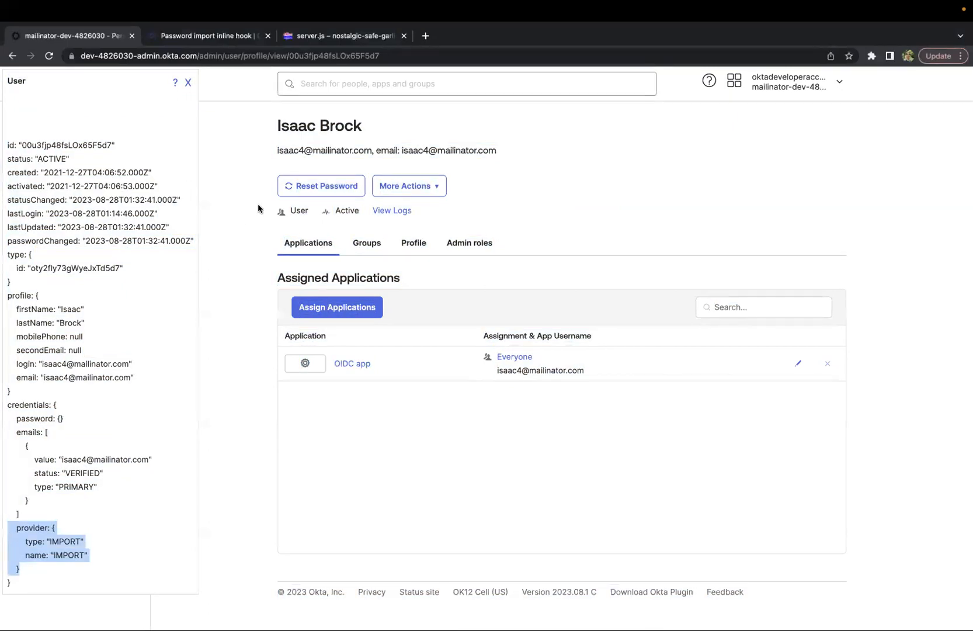
{"action": "left_click_drag", "start_coordinate": [278, 150], "coordinate": [371, 149]}
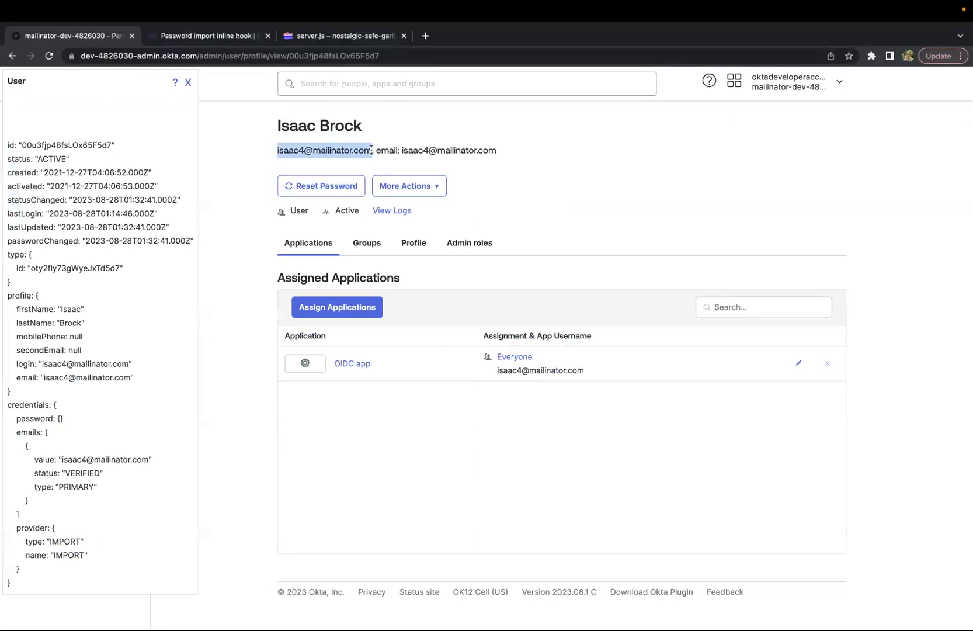
{"action": "left_click", "coordinate": [21, 538]}
{"action": "left_click_drag", "start_coordinate": [21, 539], "coordinate": [87, 556]}
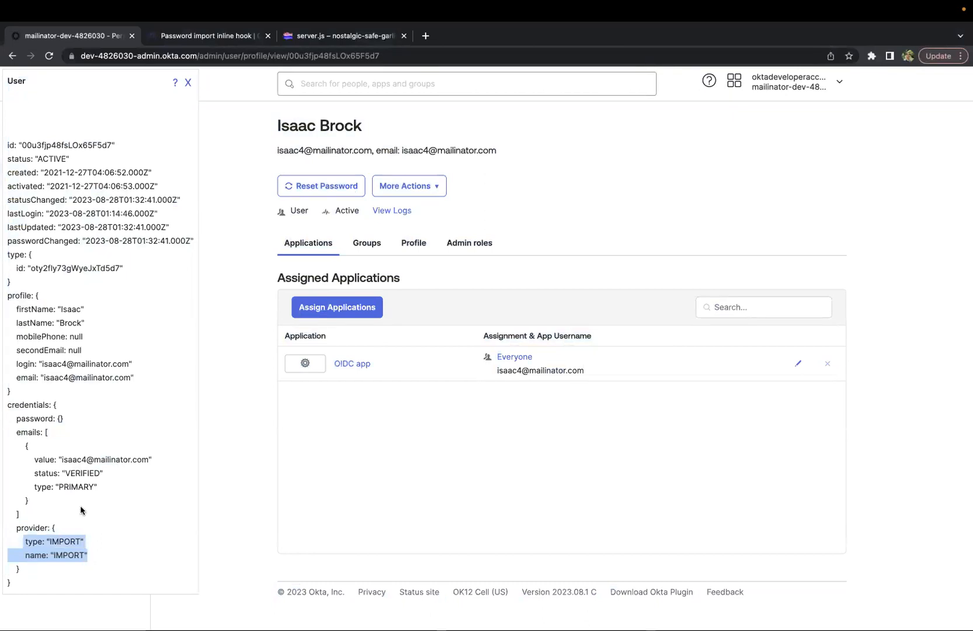
Close the user details panel and open the Inline Hooks page under Workflow
{"action": "left_click", "coordinate": [188, 83]}
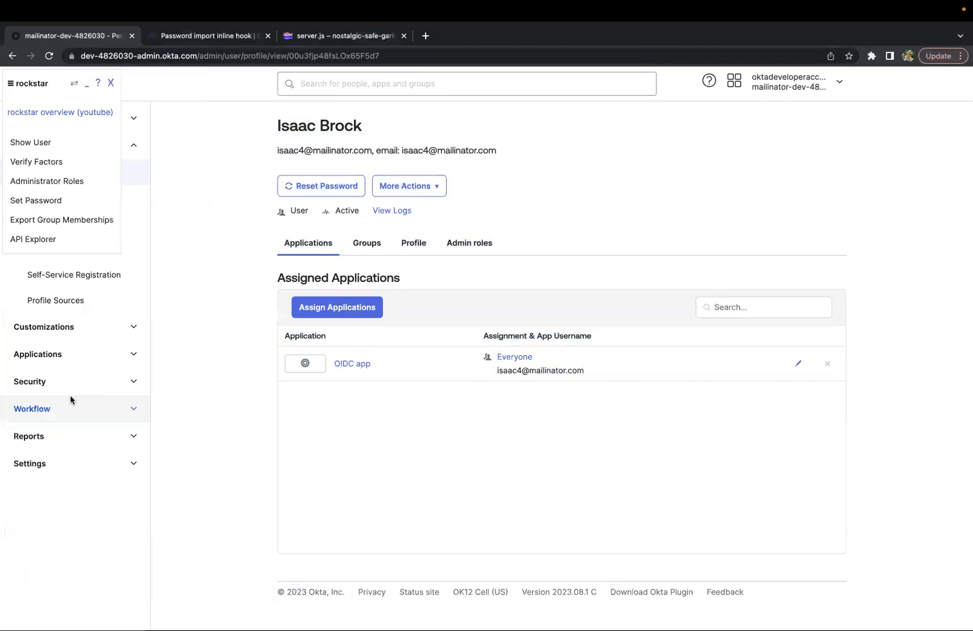
{"action": "left_click", "coordinate": [111, 410]}
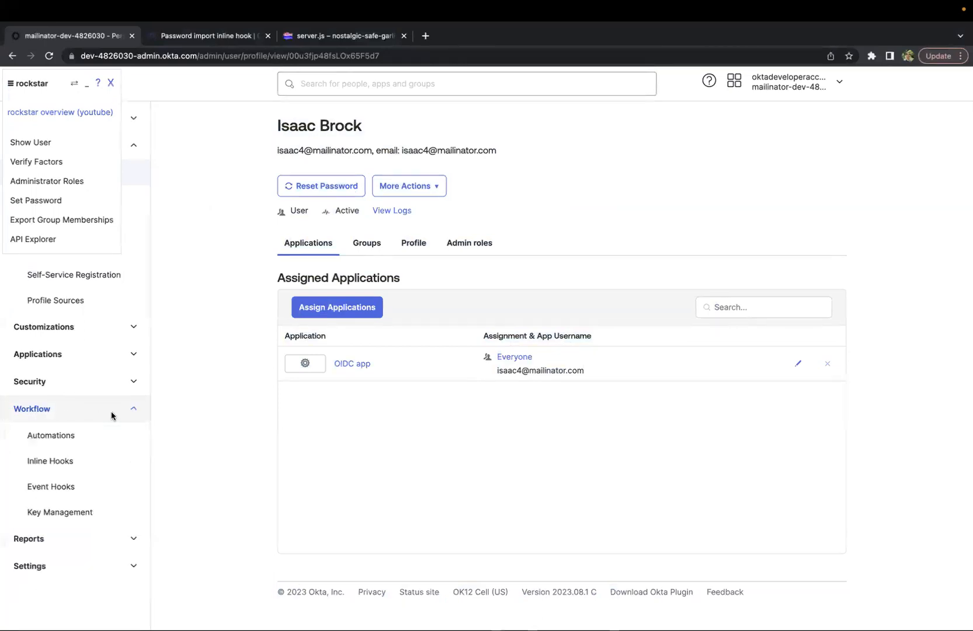
{"action": "left_click", "coordinate": [53, 462]}
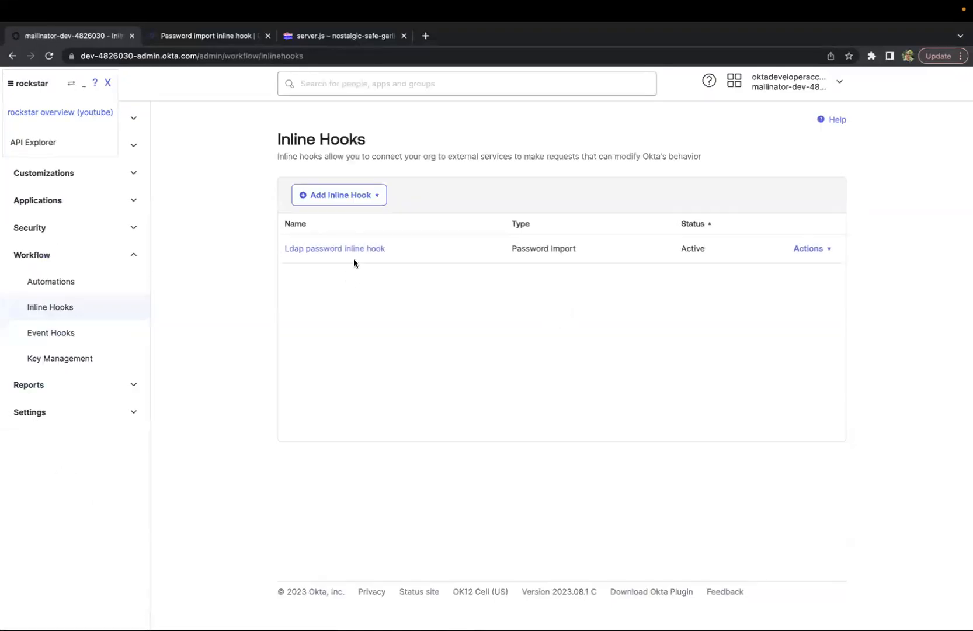
{"action": "left_click", "coordinate": [378, 195]}
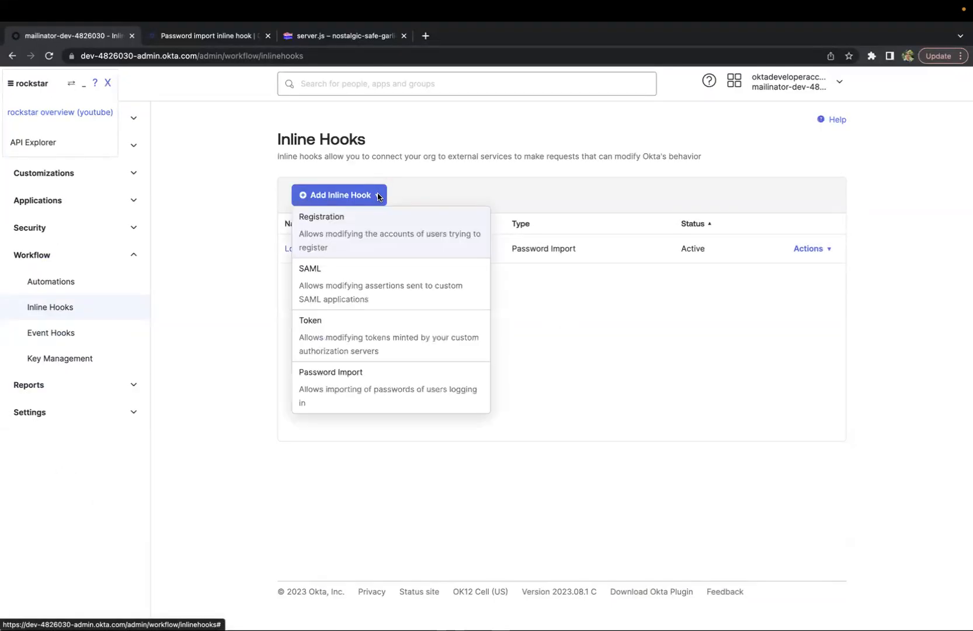
{"action": "left_click", "coordinate": [352, 378]}
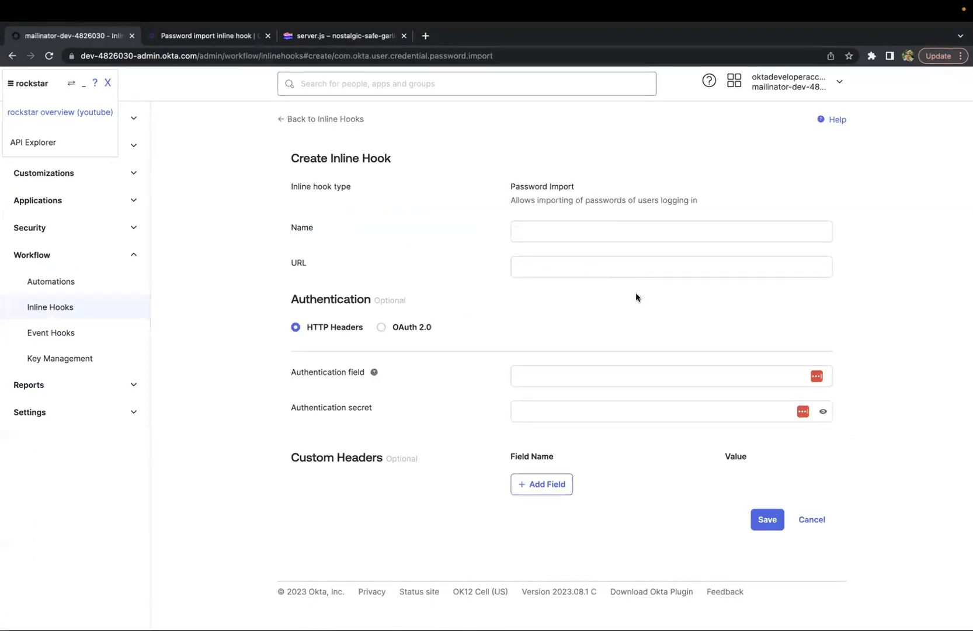
{"action": "left_click", "coordinate": [523, 231]}
{"action": "left_click", "coordinate": [533, 259]}
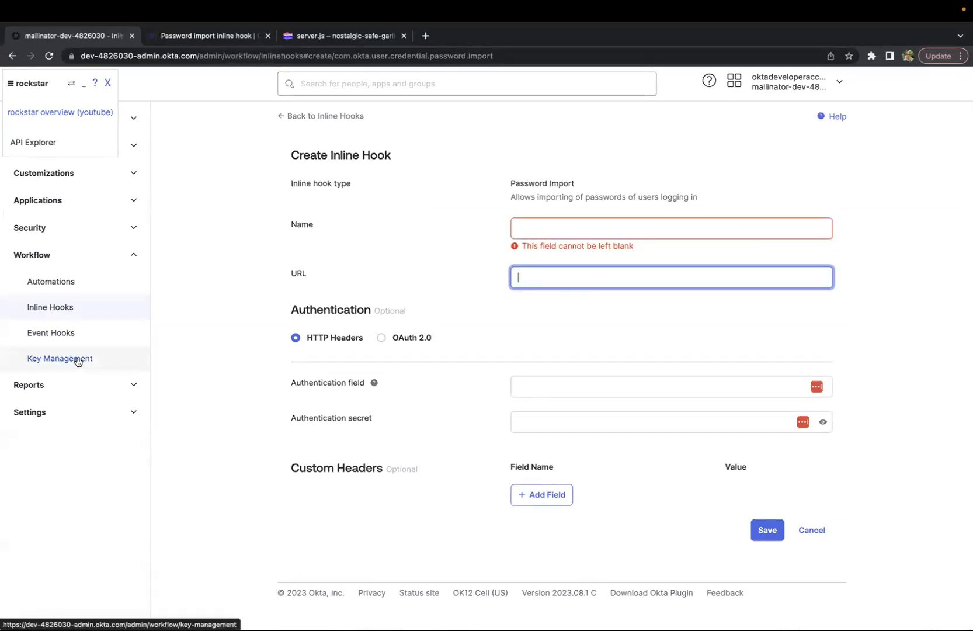
{"action": "left_click", "coordinate": [43, 308]}
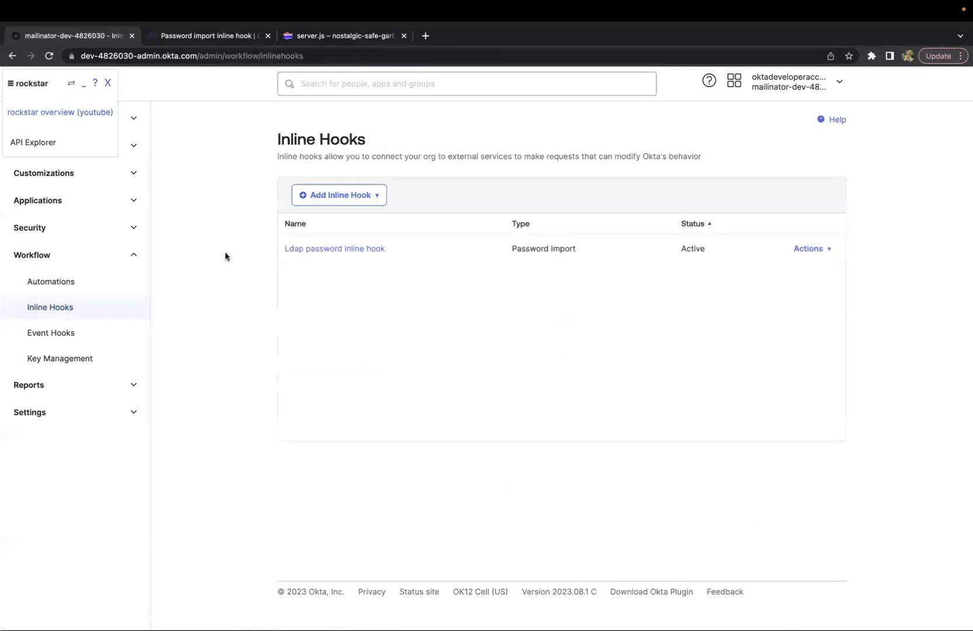
Open the Ldap password inline hook and review its type, name and URL
{"action": "left_click", "coordinate": [352, 250]}
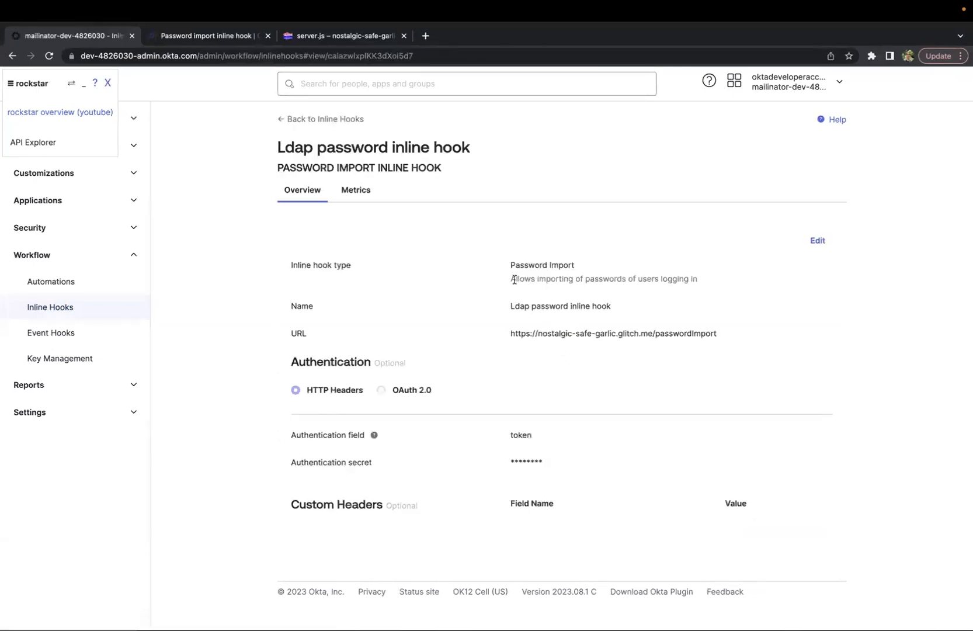
{"action": "left_click_drag", "start_coordinate": [510, 276], "coordinate": [717, 278]}
{"action": "double_click", "coordinate": [506, 265]}
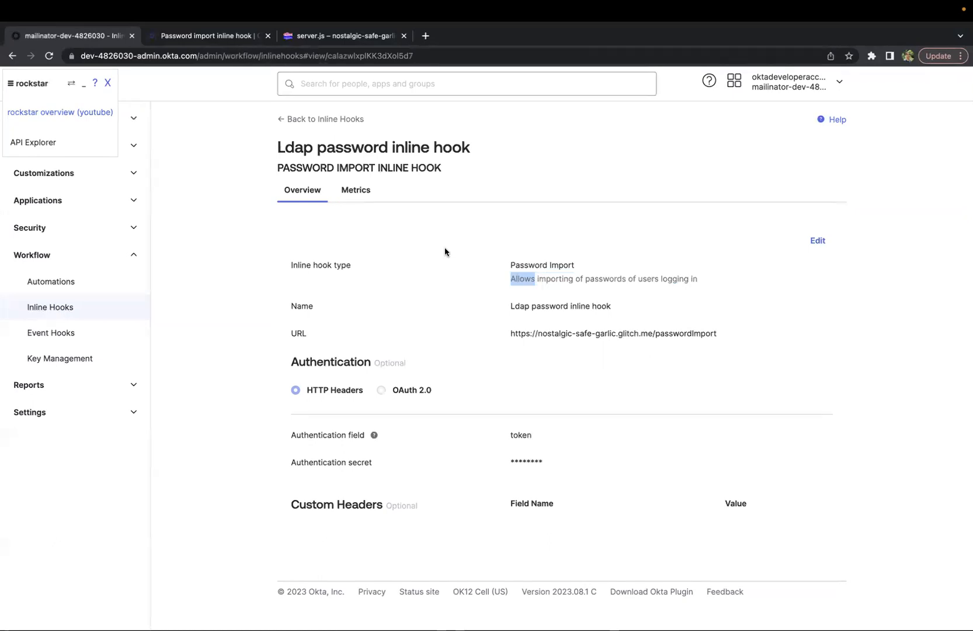
{"action": "left_click_drag", "start_coordinate": [507, 307], "coordinate": [635, 314]}
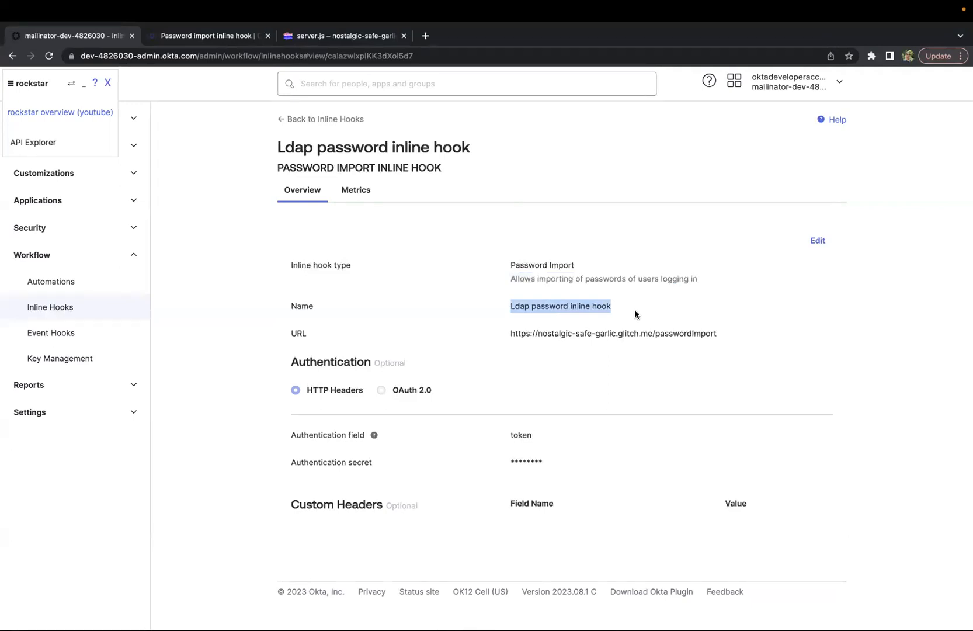
{"action": "left_click", "coordinate": [520, 310]}
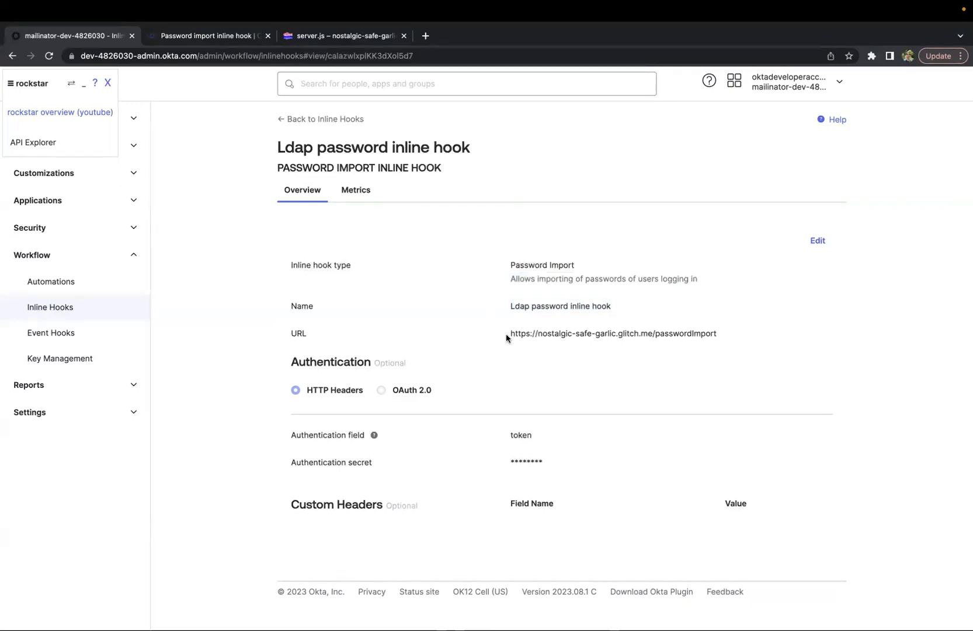
{"action": "left_click_drag", "start_coordinate": [503, 337], "coordinate": [726, 339]}
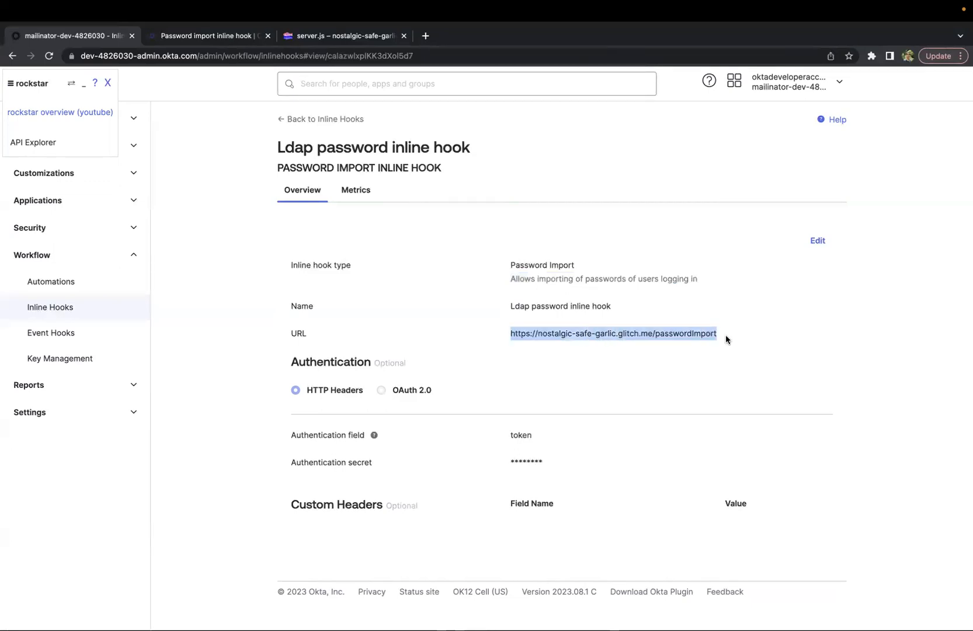
Examine the inline hook's URL and its authentication field and secret settings
{"action": "scroll", "coordinate": [645, 393], "scroll_direction": "down", "scroll_amount": 1}
{"action": "scroll", "coordinate": [645, 397], "scroll_direction": "up", "scroll_amount": 1}
{"action": "left_click", "coordinate": [476, 342]}
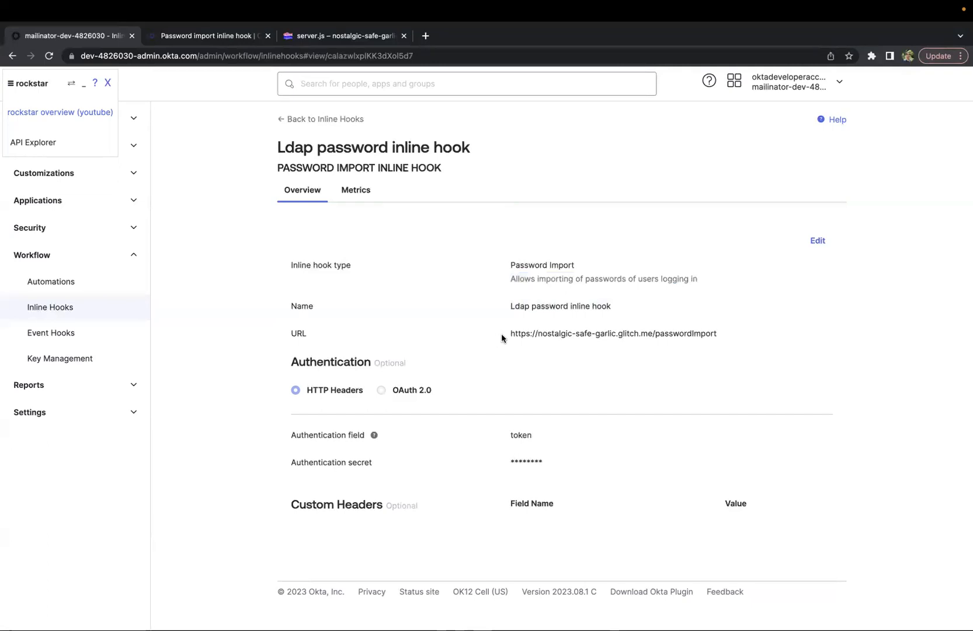
{"action": "left_click_drag", "start_coordinate": [503, 338], "coordinate": [732, 340]}
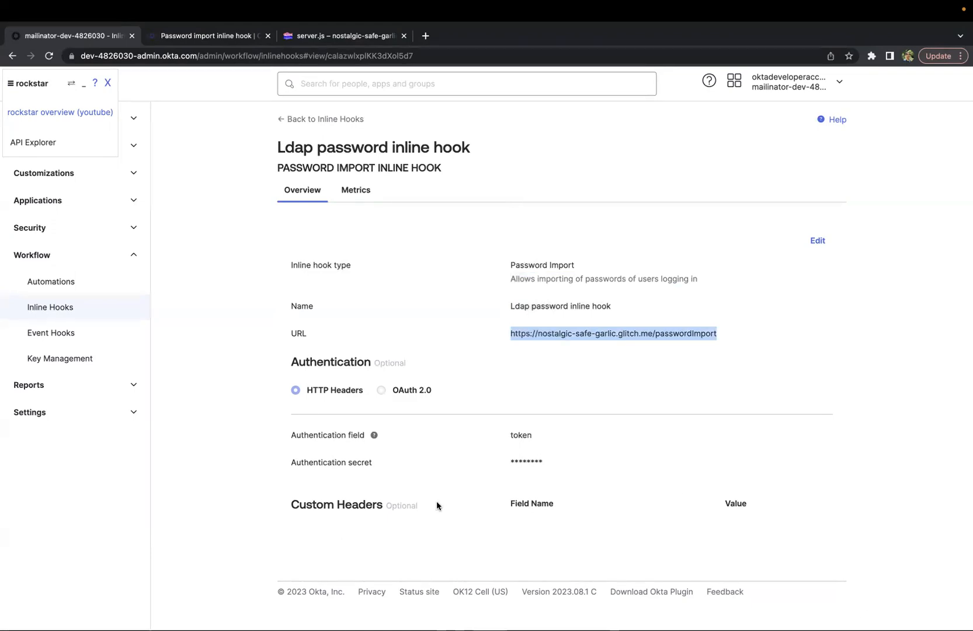
{"action": "left_click_drag", "start_coordinate": [508, 435], "coordinate": [563, 463]}
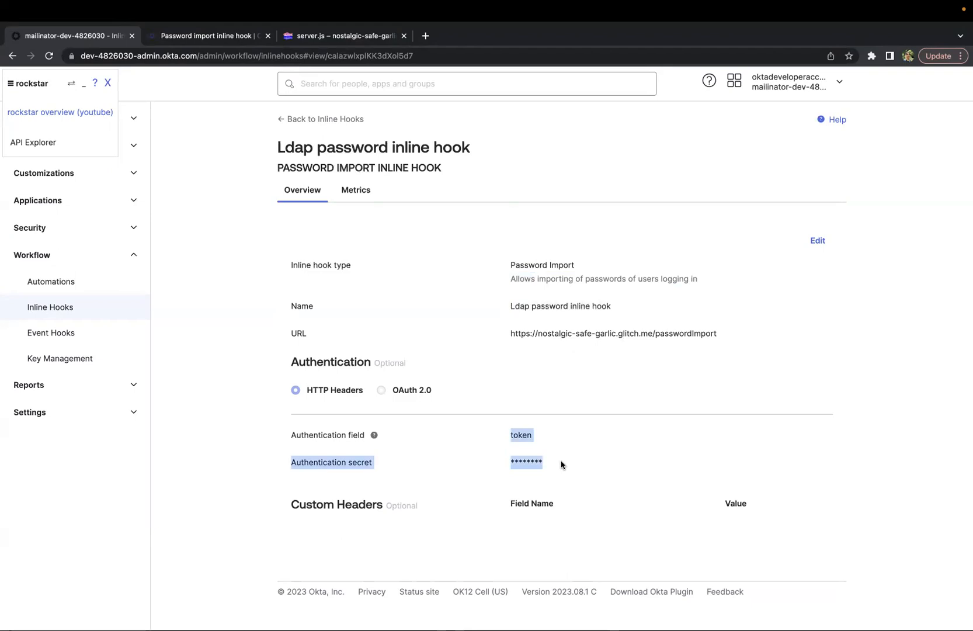
{"action": "left_click_drag", "start_coordinate": [506, 332], "coordinate": [752, 351]}
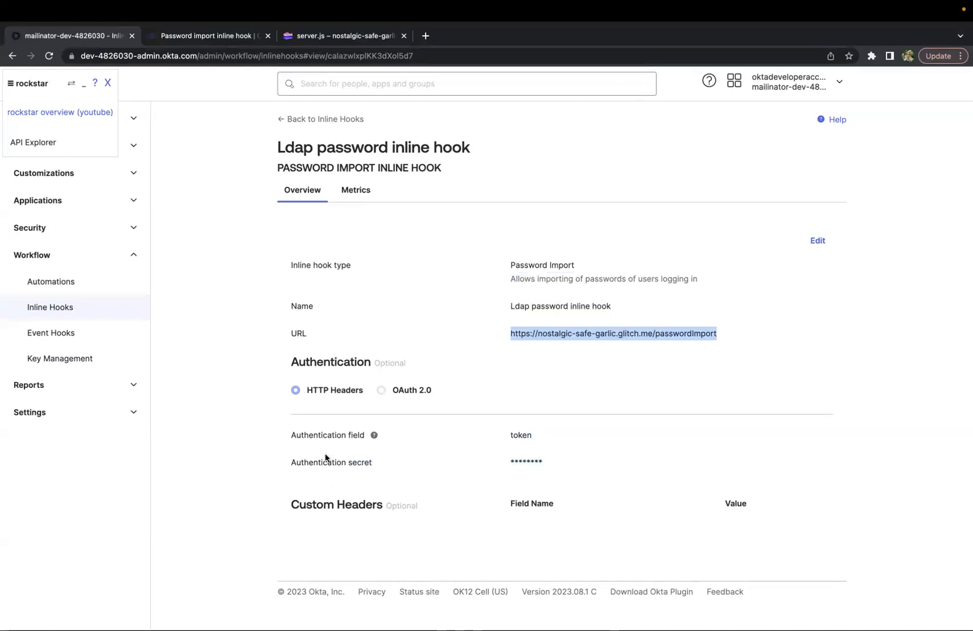
{"action": "left_click_drag", "start_coordinate": [289, 436], "coordinate": [604, 487]}
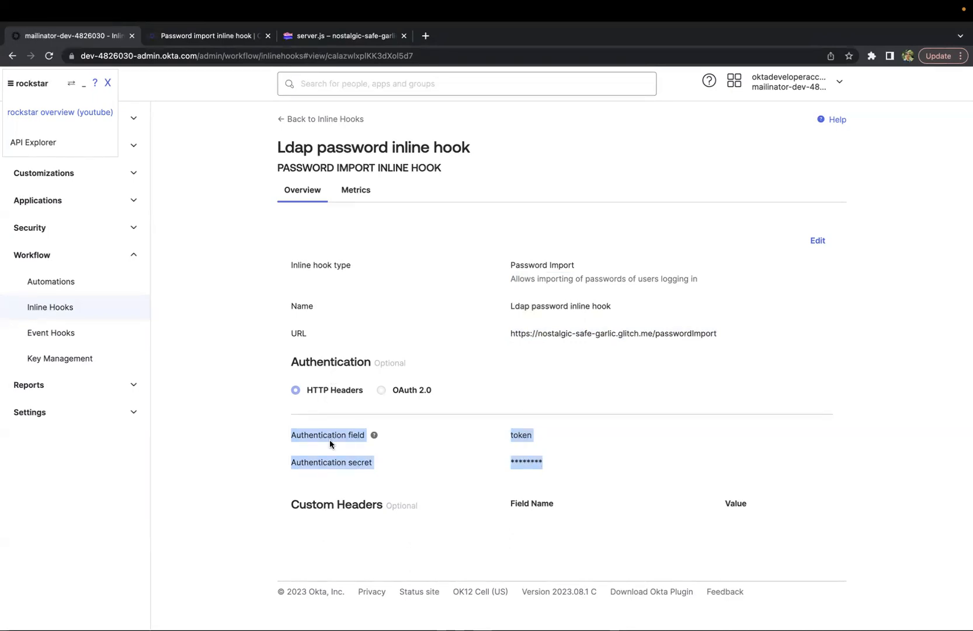
{"action": "left_click_drag", "start_coordinate": [511, 333], "coordinate": [771, 355]}
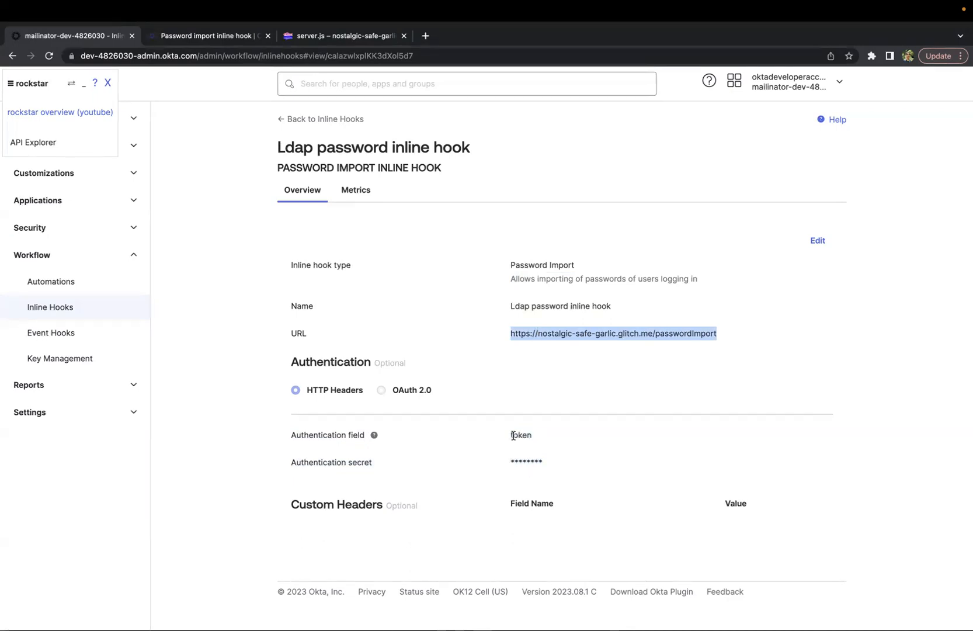
{"action": "left_click_drag", "start_coordinate": [512, 435], "coordinate": [539, 463]}
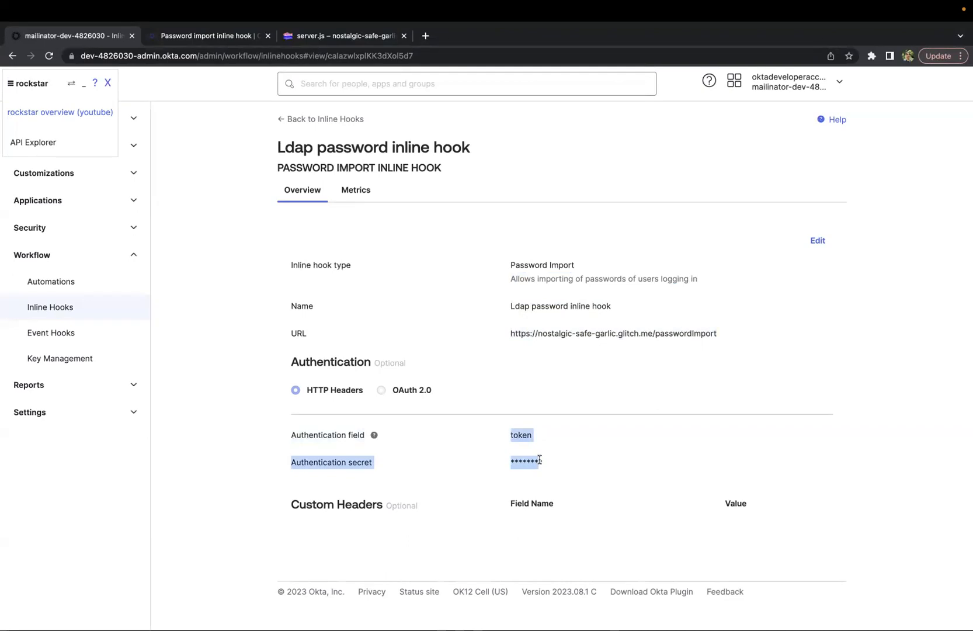
{"action": "left_click_drag", "start_coordinate": [512, 333], "coordinate": [741, 343]}
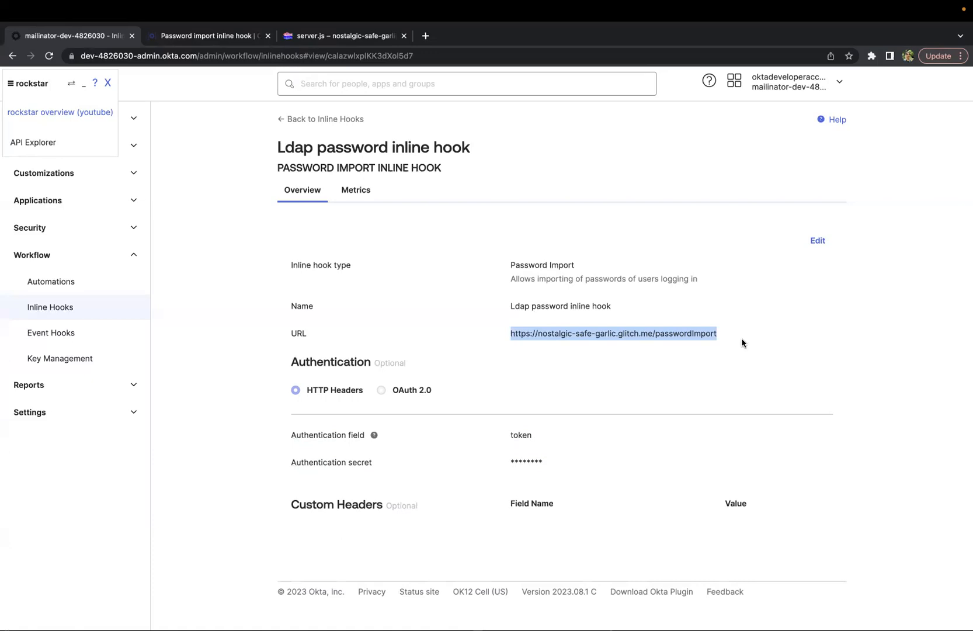
{"action": "left_click", "coordinate": [528, 344]}
{"action": "left_click_drag", "start_coordinate": [511, 333], "coordinate": [495, 421]}
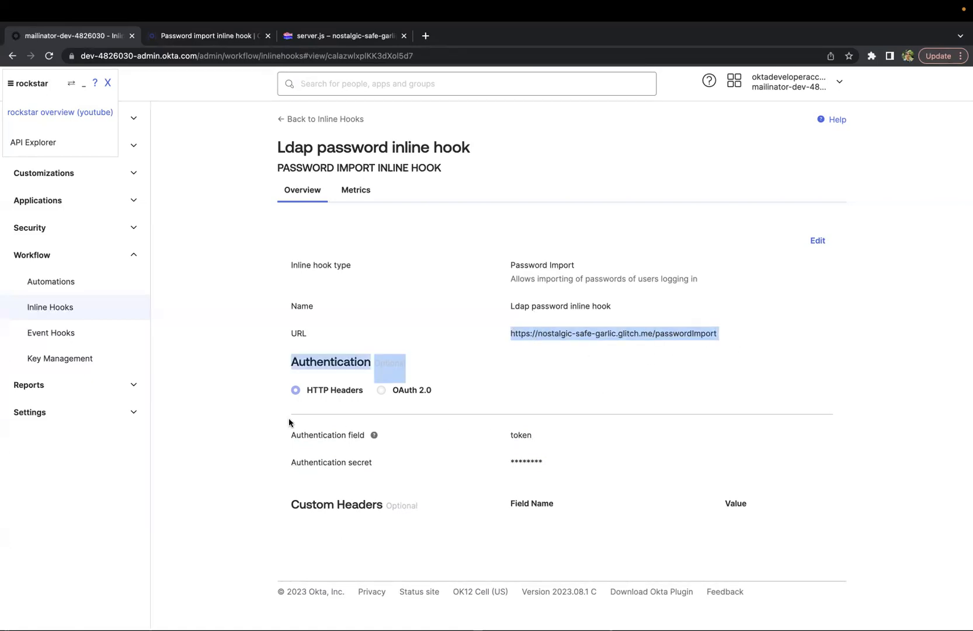
{"action": "left_click_drag", "start_coordinate": [289, 423], "coordinate": [549, 542]}
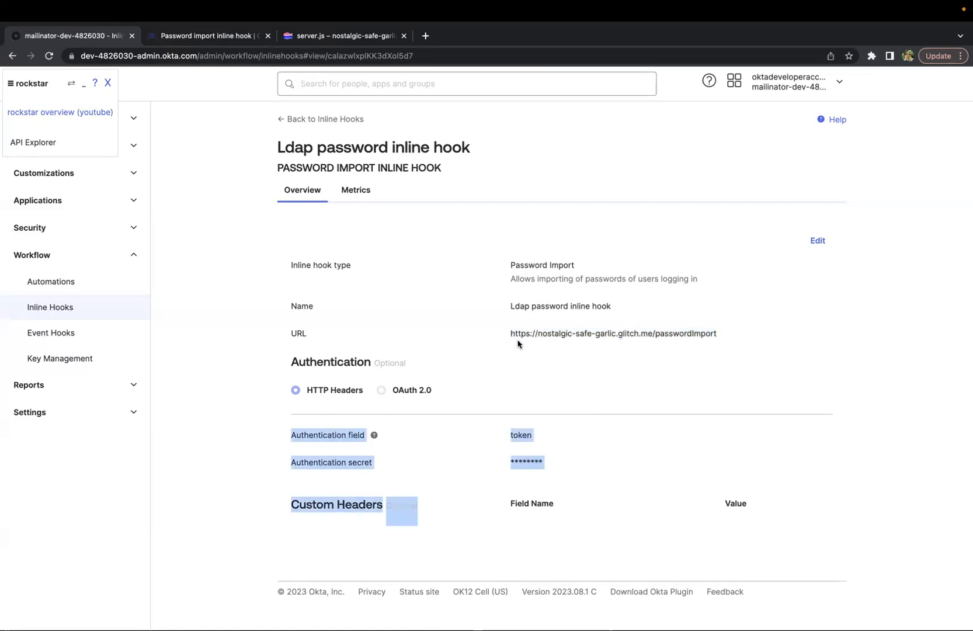
{"action": "left_click_drag", "start_coordinate": [510, 332], "coordinate": [720, 342]}
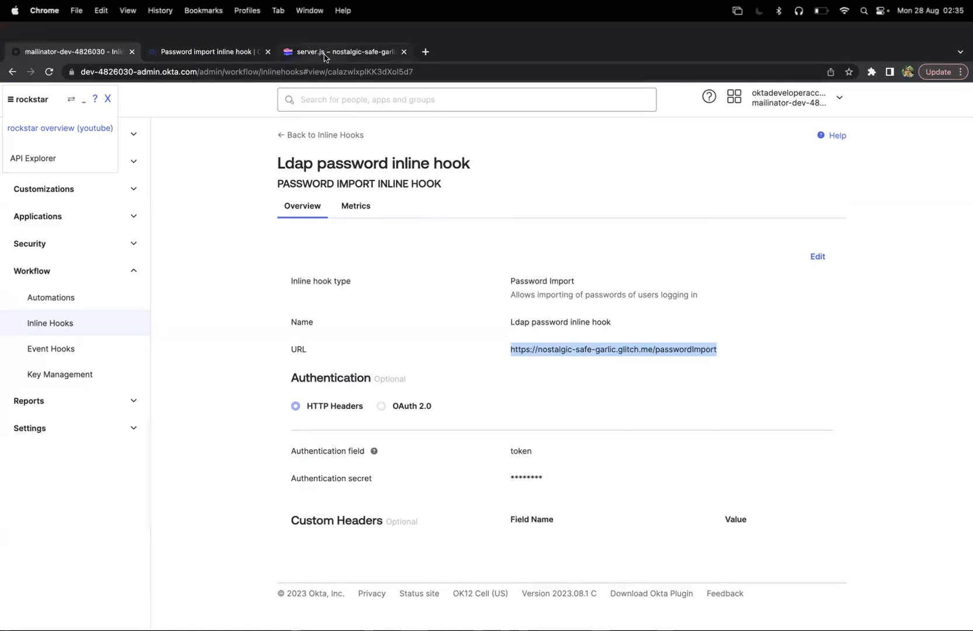
Switch to the server.js tab in Glitch and look over the passwordImport endpoint code
{"action": "left_click", "coordinate": [323, 52]}
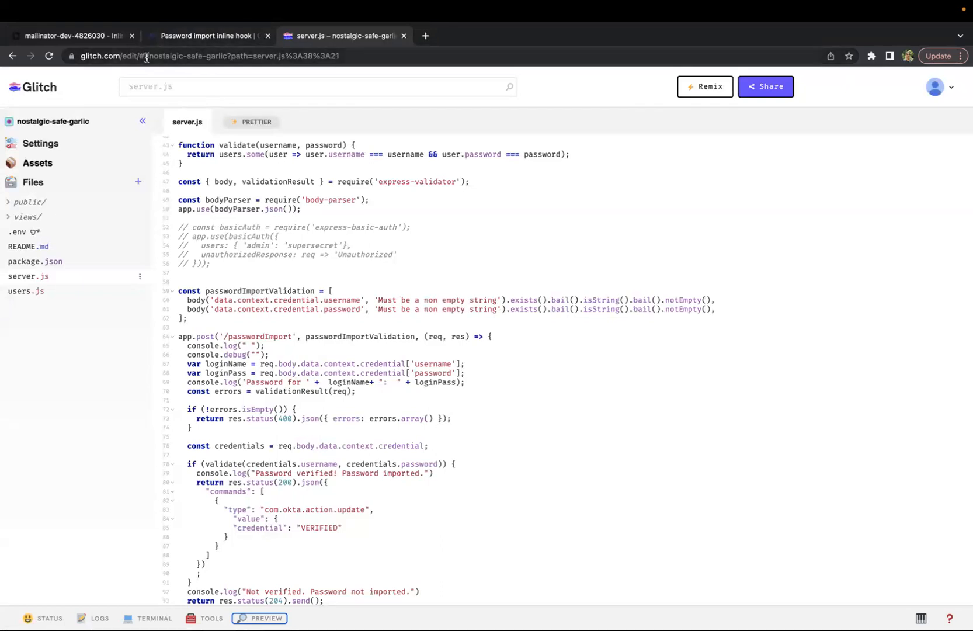
{"action": "left_click_drag", "start_coordinate": [147, 58], "coordinate": [339, 58]}
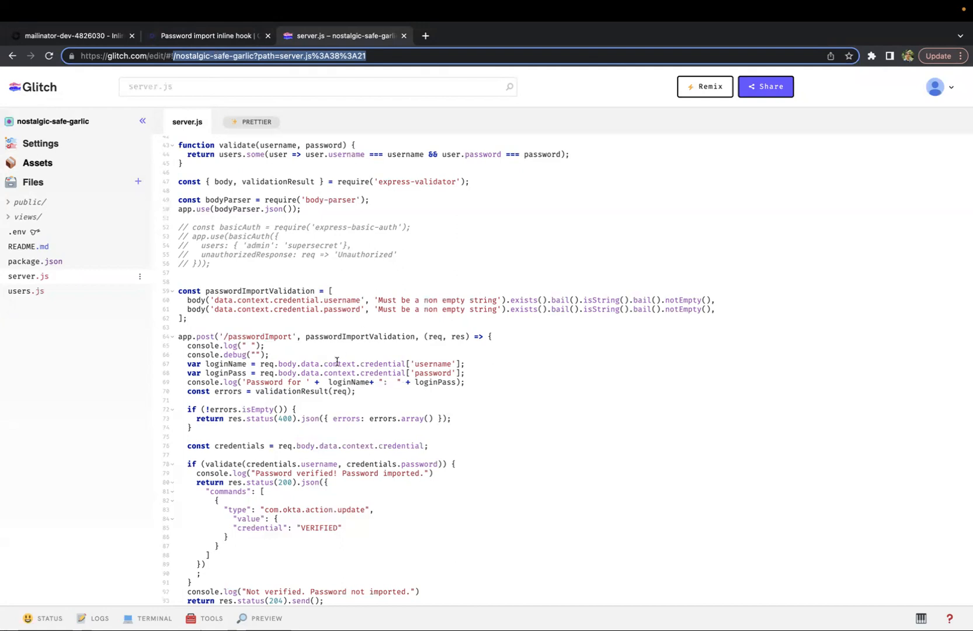
{"action": "scroll", "coordinate": [337, 361], "scroll_direction": "up", "scroll_amount": 5}
{"action": "scroll", "coordinate": [337, 361], "scroll_direction": "down", "scroll_amount": 5}
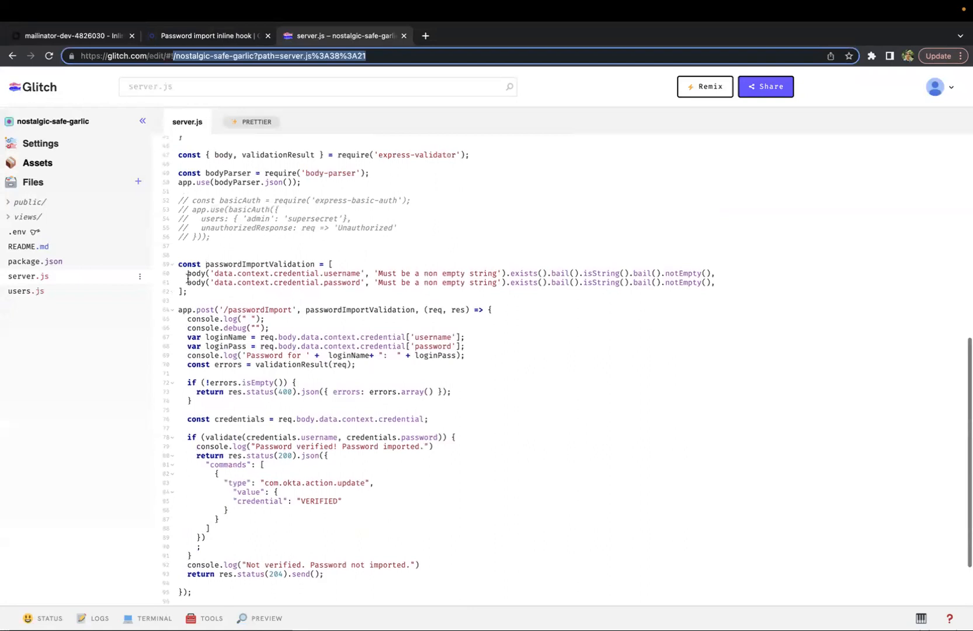
{"action": "left_click_drag", "start_coordinate": [176, 309], "coordinate": [380, 557]}
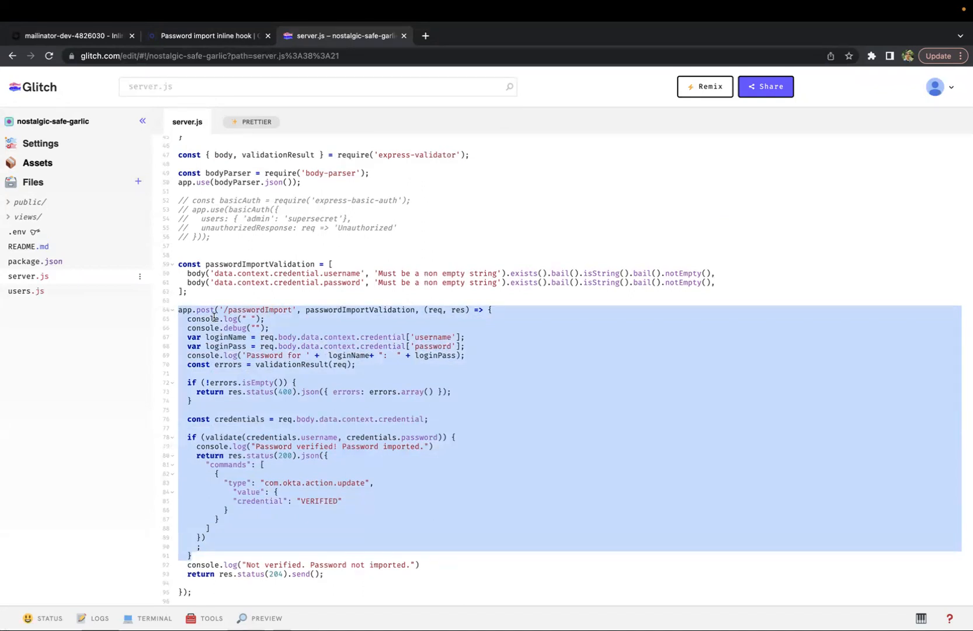
{"action": "left_click", "coordinate": [264, 310]}
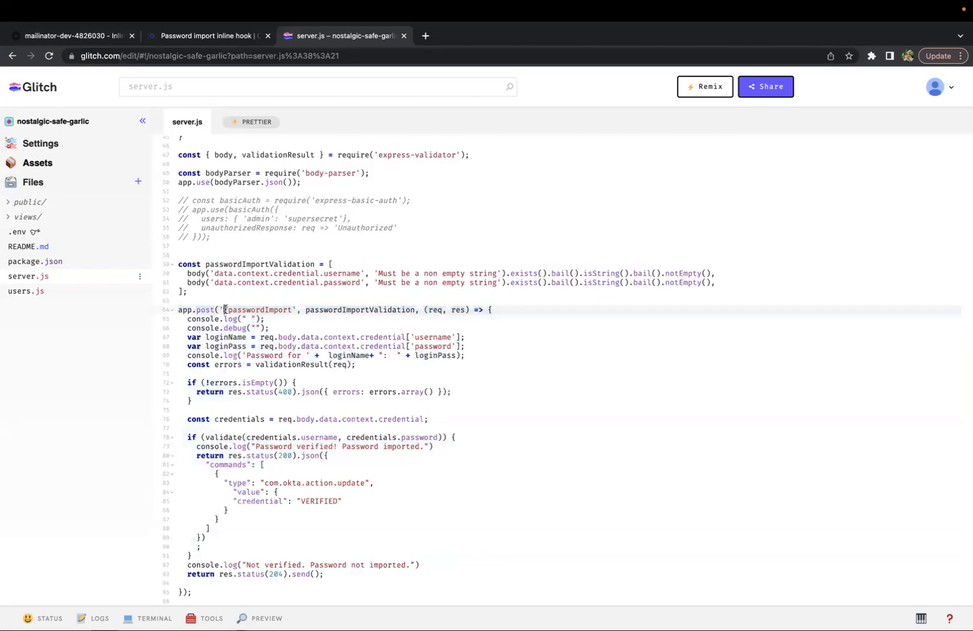
Study the /passwordImport route, its credential validation check and the com.okta.action.update VERIFIED response
{"action": "left_click_drag", "start_coordinate": [225, 309], "coordinate": [293, 310]}
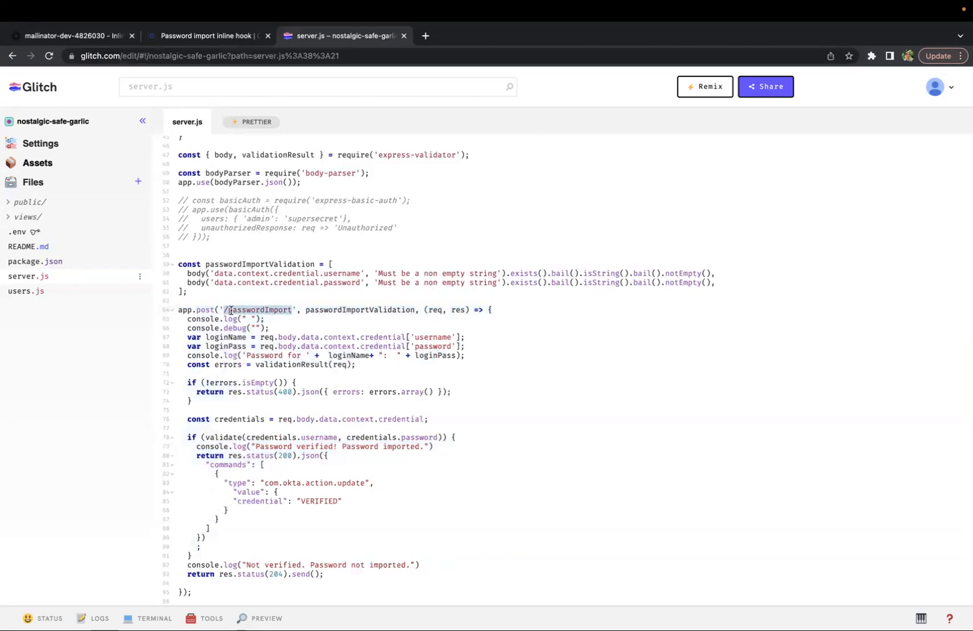
{"action": "left_click", "coordinate": [437, 310]}
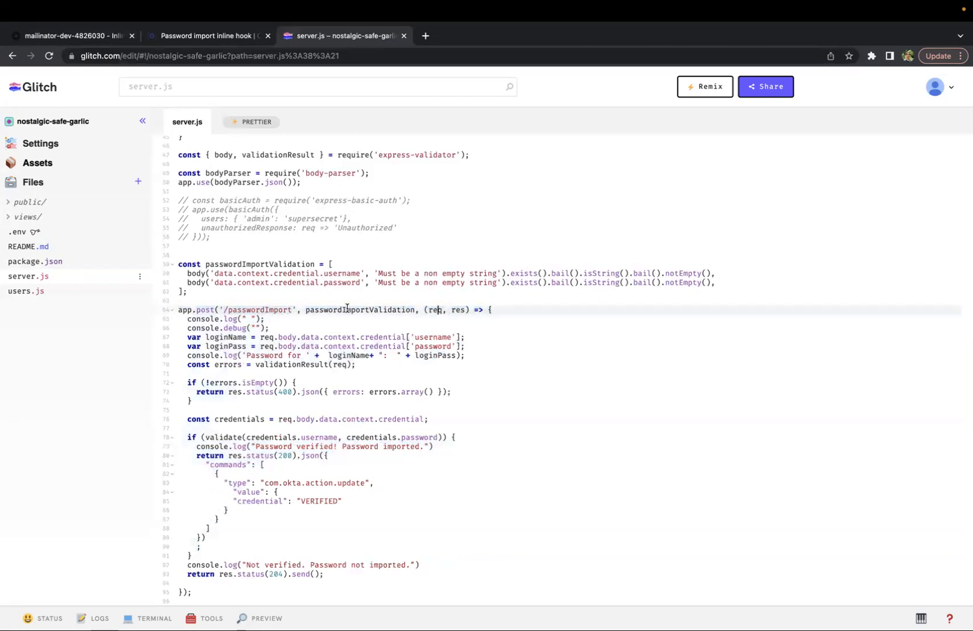
{"action": "left_click_drag", "start_coordinate": [191, 457], "coordinate": [252, 537]}
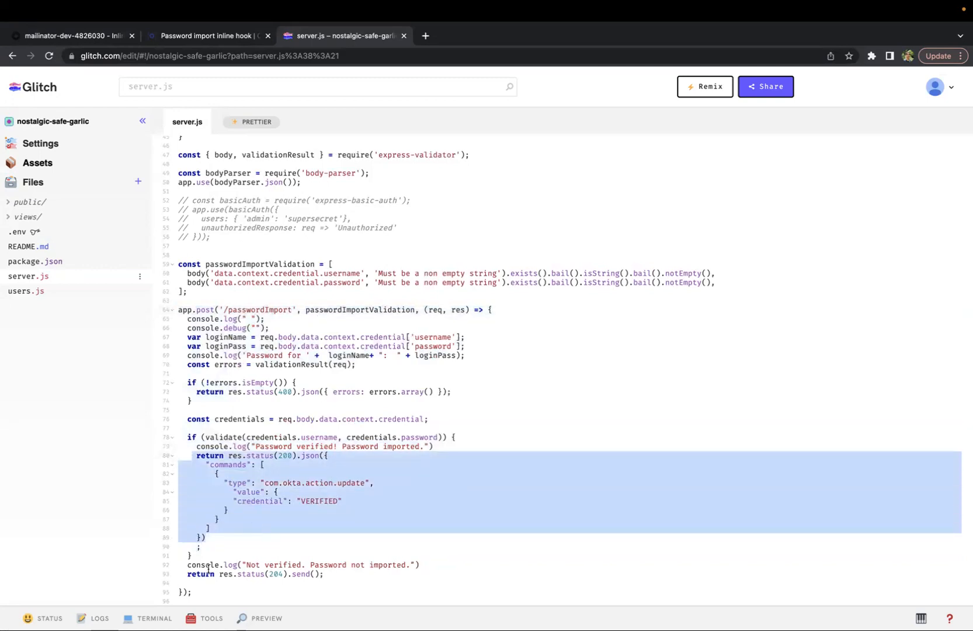
{"action": "left_click", "coordinate": [242, 542]}
{"action": "left_click_drag", "start_coordinate": [230, 552], "coordinate": [174, 412]}
{"action": "scroll", "coordinate": [174, 412], "scroll_direction": "up", "scroll_amount": 1}
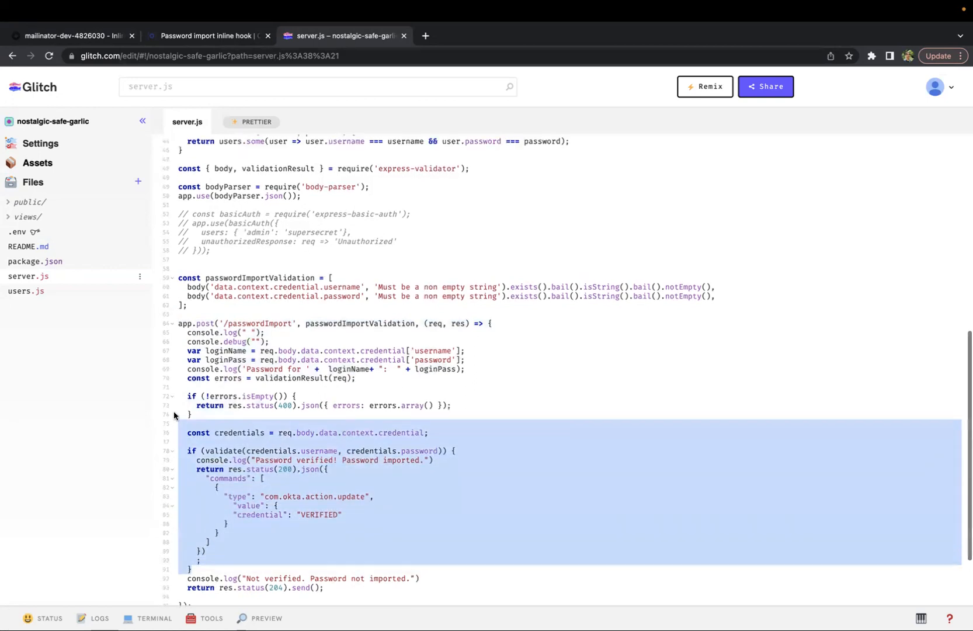
{"action": "scroll", "coordinate": [174, 414], "scroll_direction": "up", "scroll_amount": 4}
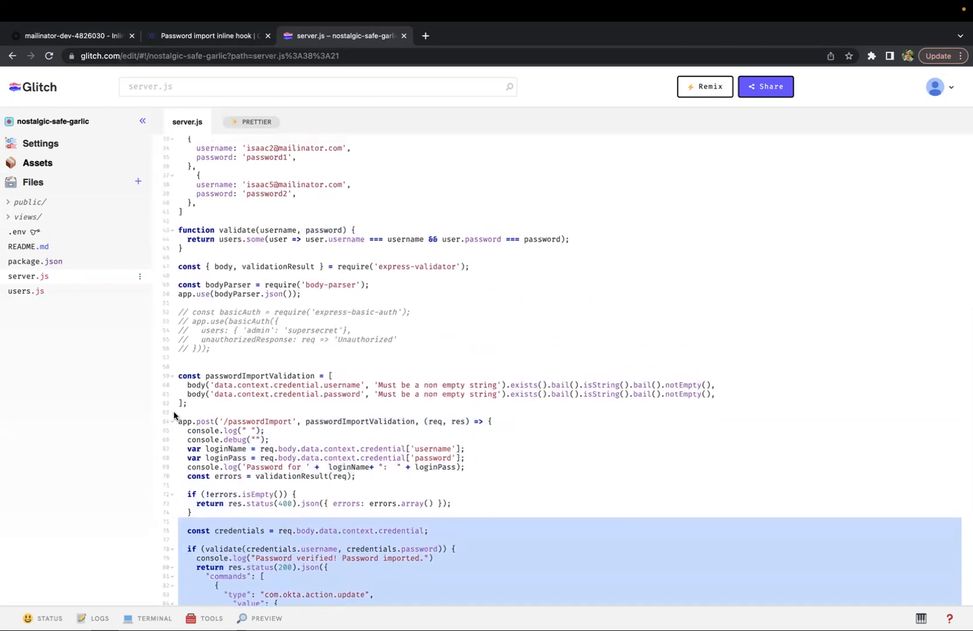
{"action": "scroll", "coordinate": [174, 414], "scroll_direction": "up", "scroll_amount": 4}
{"action": "scroll", "coordinate": [173, 414], "scroll_direction": "down", "scroll_amount": 3}
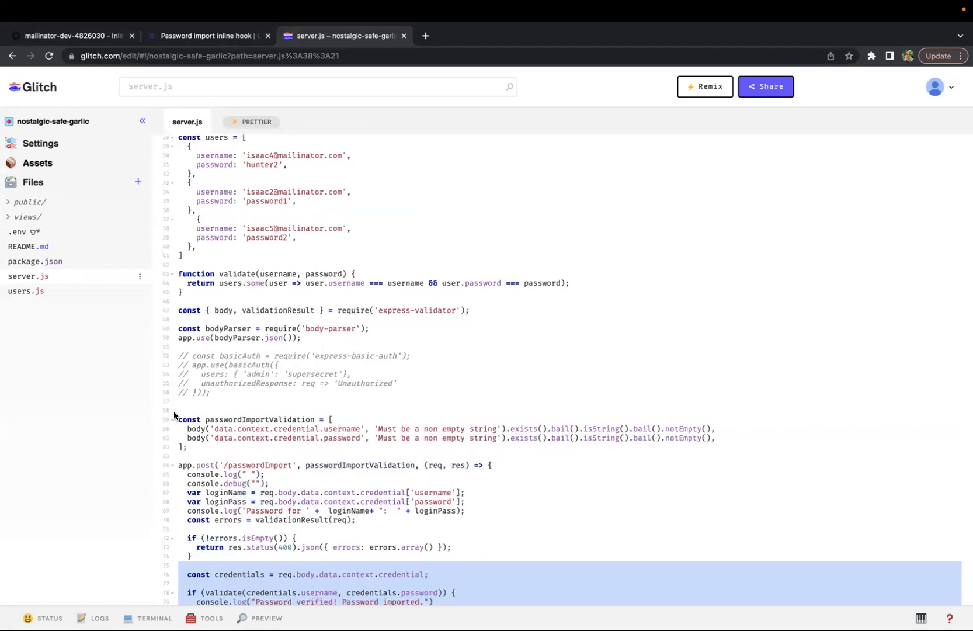
{"action": "scroll", "coordinate": [251, 514], "scroll_direction": "down", "scroll_amount": 5}
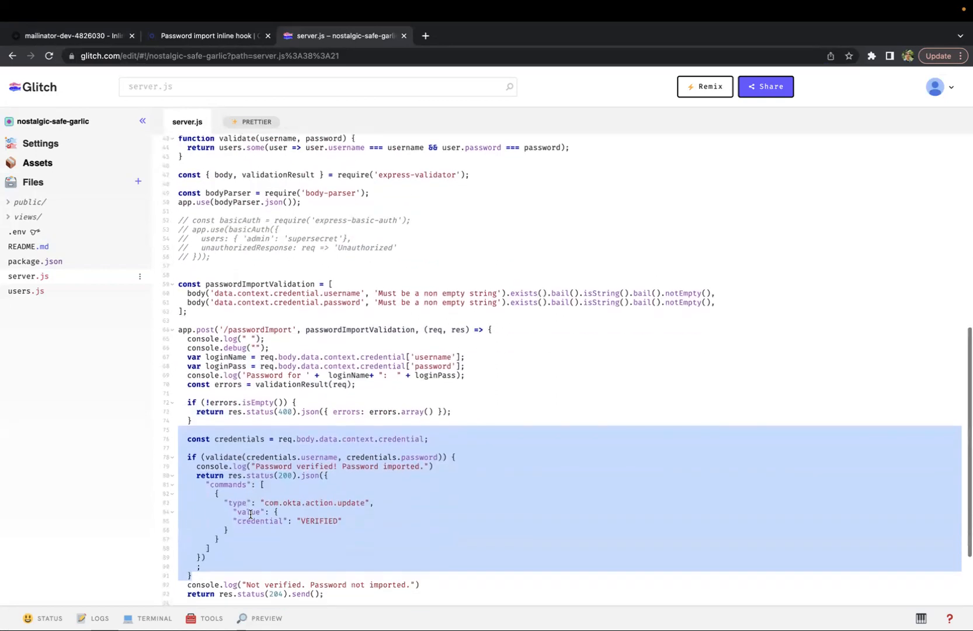
{"action": "left_click", "coordinate": [214, 567]}
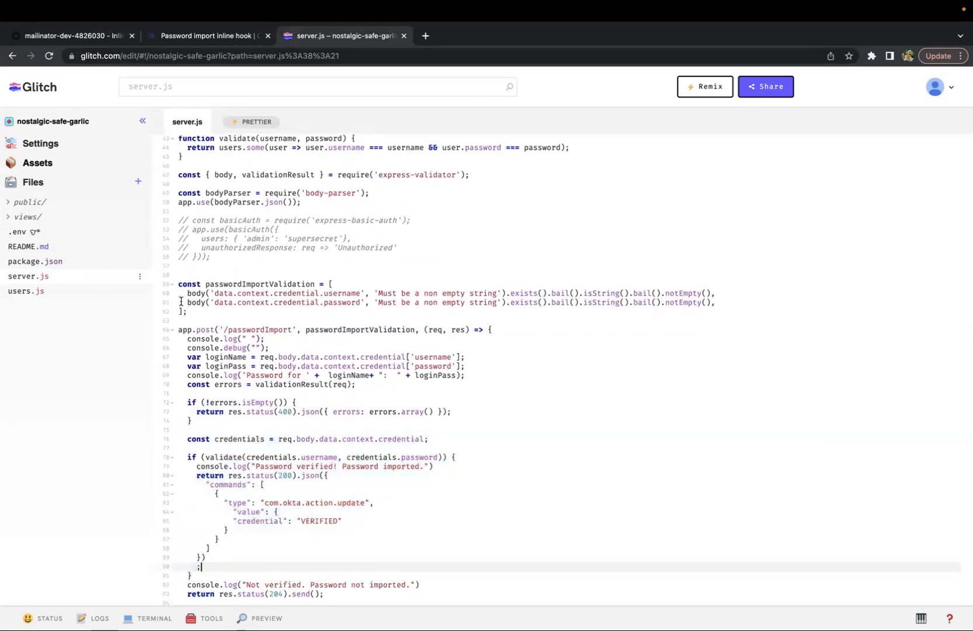
{"action": "left_click_drag", "start_coordinate": [176, 330], "coordinate": [378, 542]}
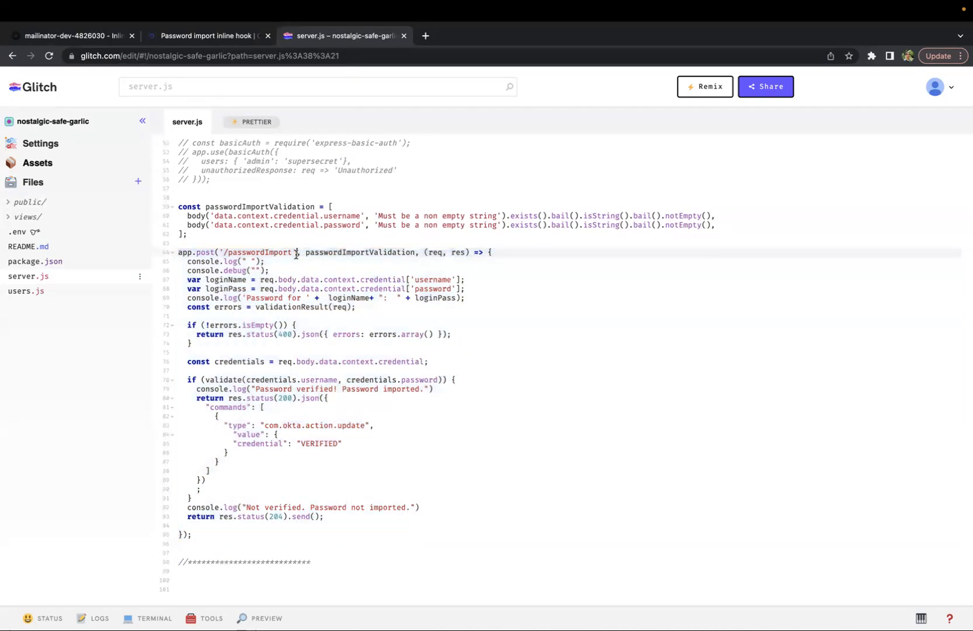
{"action": "left_click", "coordinate": [242, 251]}
{"action": "left_click_drag", "start_coordinate": [225, 252], "coordinate": [293, 253]}
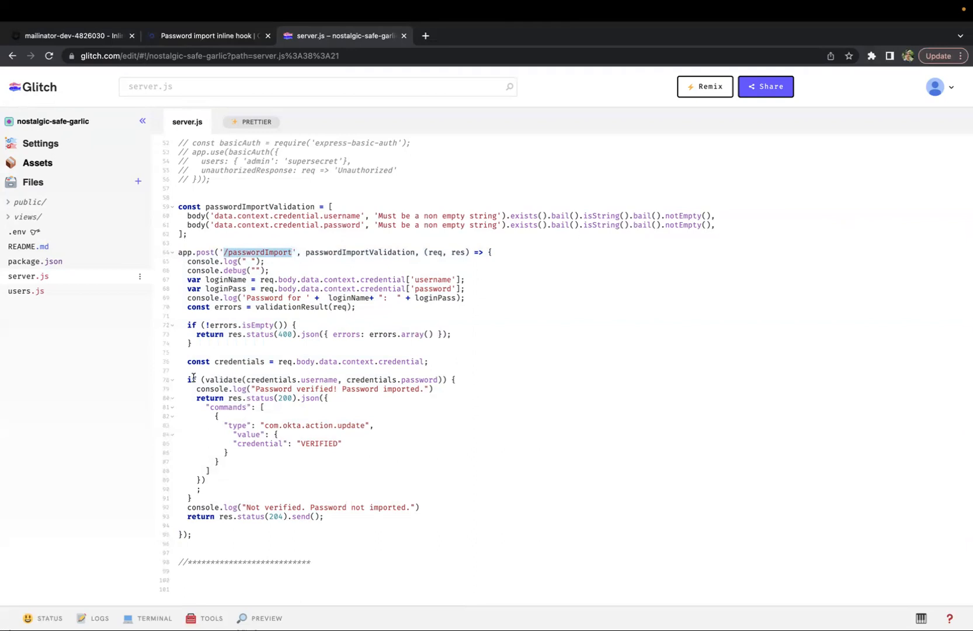
{"action": "left_click_drag", "start_coordinate": [184, 380], "coordinate": [484, 399]}
{"action": "double_click", "coordinate": [220, 379]}
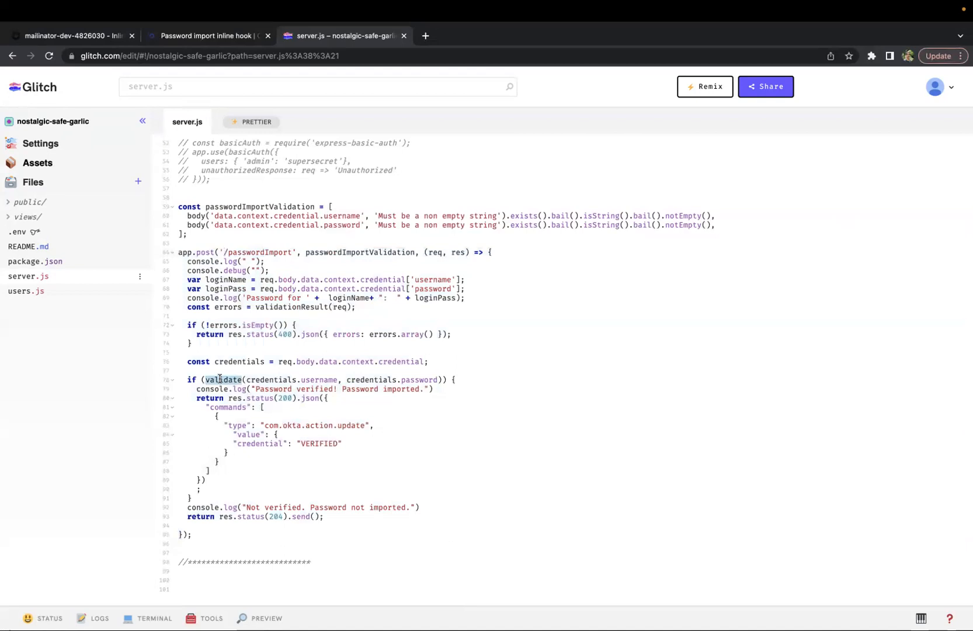
{"action": "left_click_drag", "start_coordinate": [197, 402], "coordinate": [227, 480]}
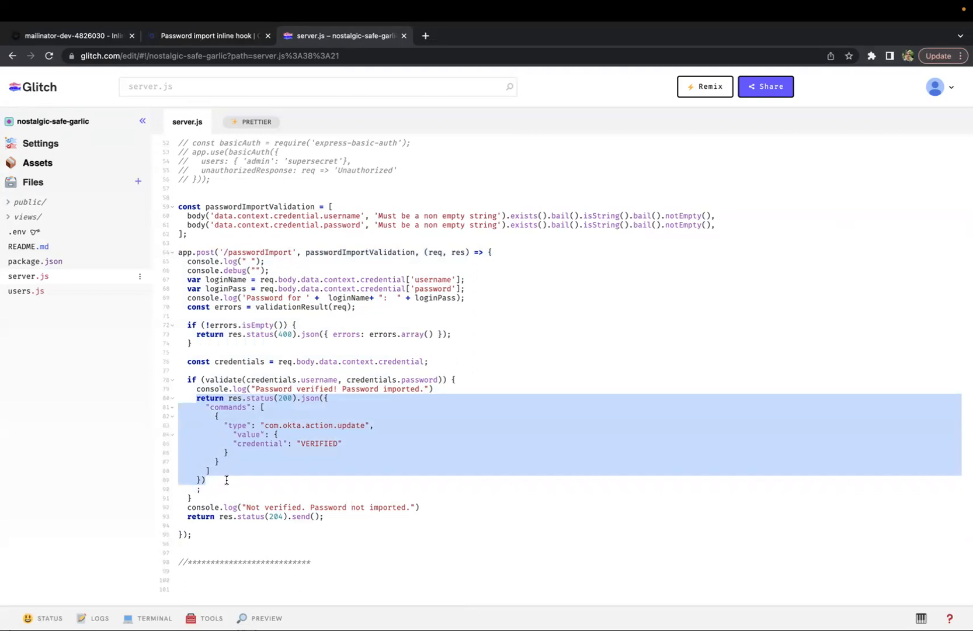
Review the users list and the validate function that checks usernames and passwords
{"action": "scroll", "coordinate": [227, 480], "scroll_direction": "up", "scroll_amount": 5}
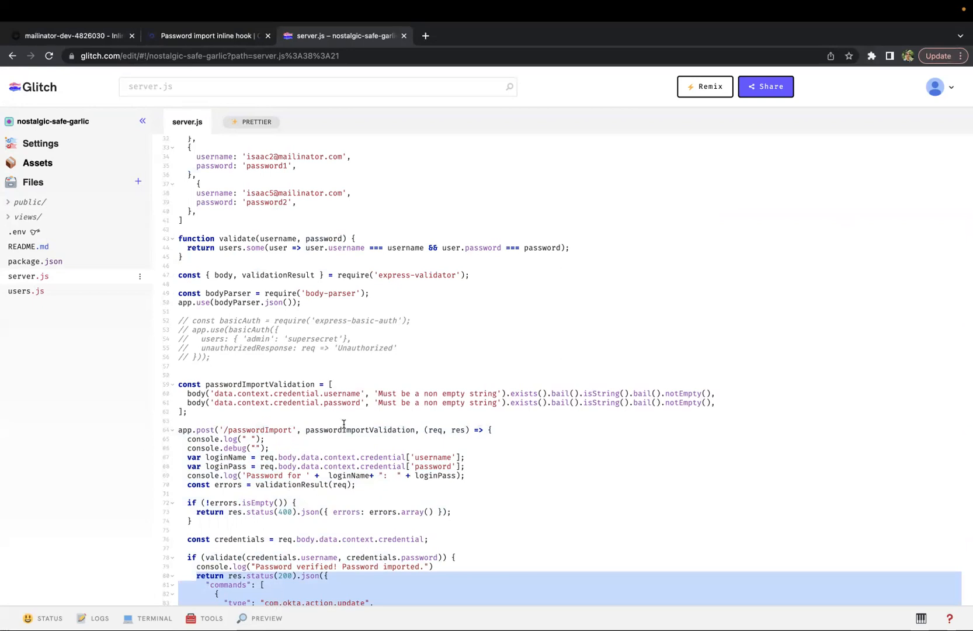
{"action": "scroll", "coordinate": [343, 425], "scroll_direction": "down", "scroll_amount": 4}
{"action": "left_click", "coordinate": [227, 438]}
{"action": "left_click_drag", "start_coordinate": [206, 432], "coordinate": [442, 433]}
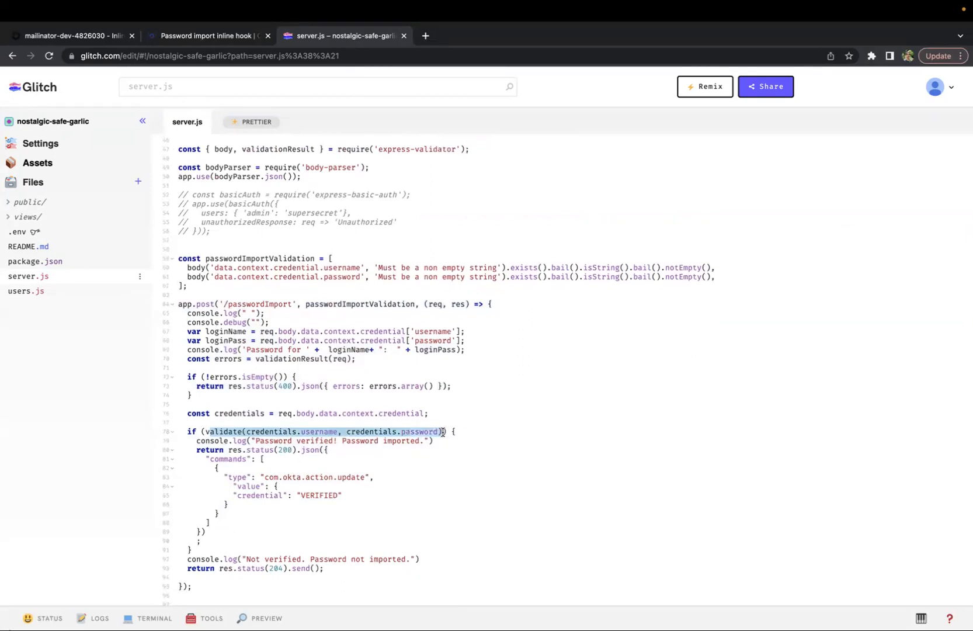
{"action": "scroll", "coordinate": [203, 343], "scroll_direction": "up", "scroll_amount": 8}
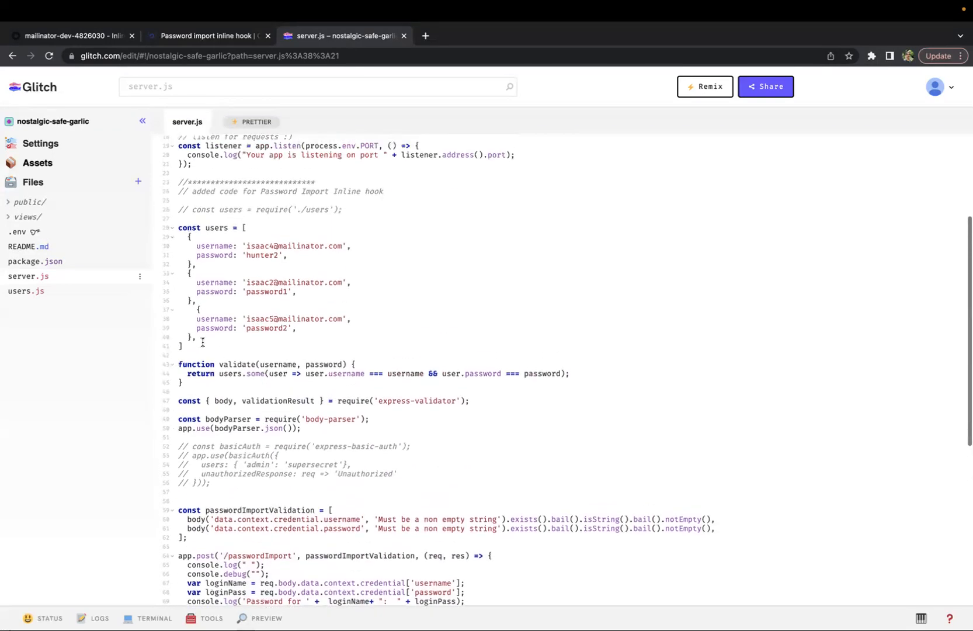
{"action": "left_click_drag", "start_coordinate": [195, 348], "coordinate": [166, 231]}
{"action": "left_click", "coordinate": [468, 305]}
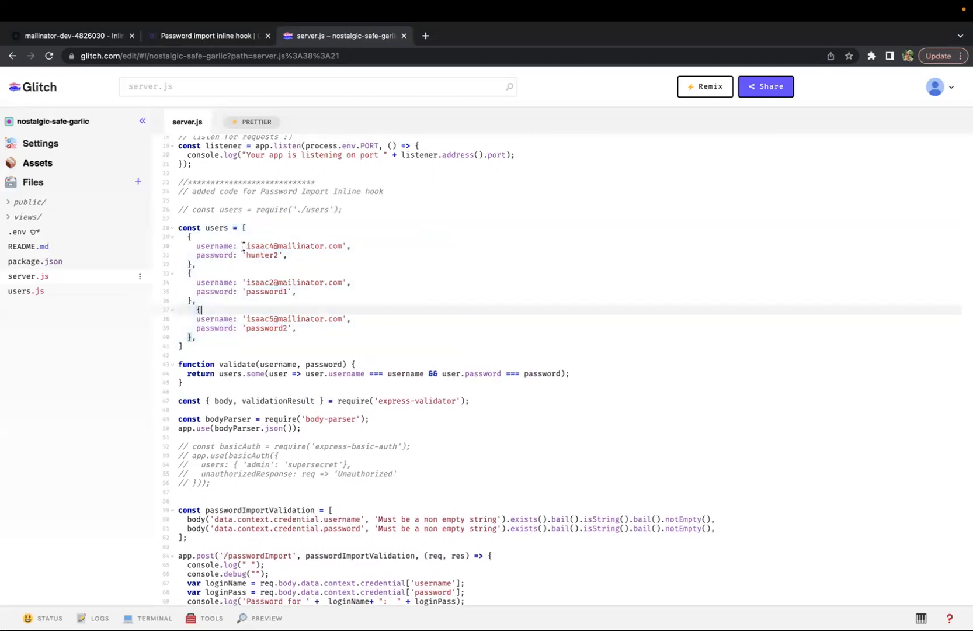
{"action": "left_click_drag", "start_coordinate": [194, 246], "coordinate": [329, 259]}
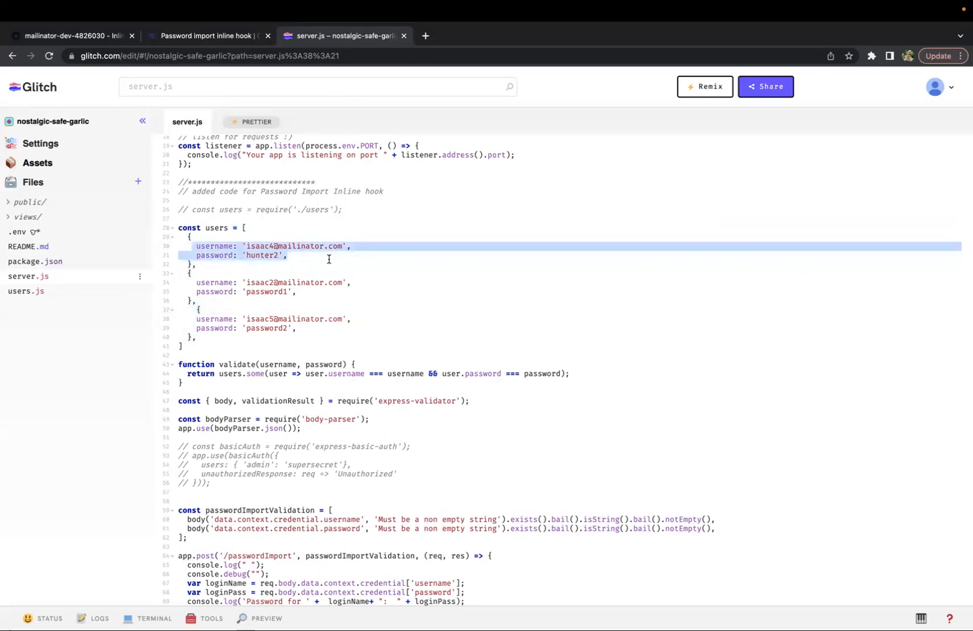
{"action": "left_click", "coordinate": [208, 256]}
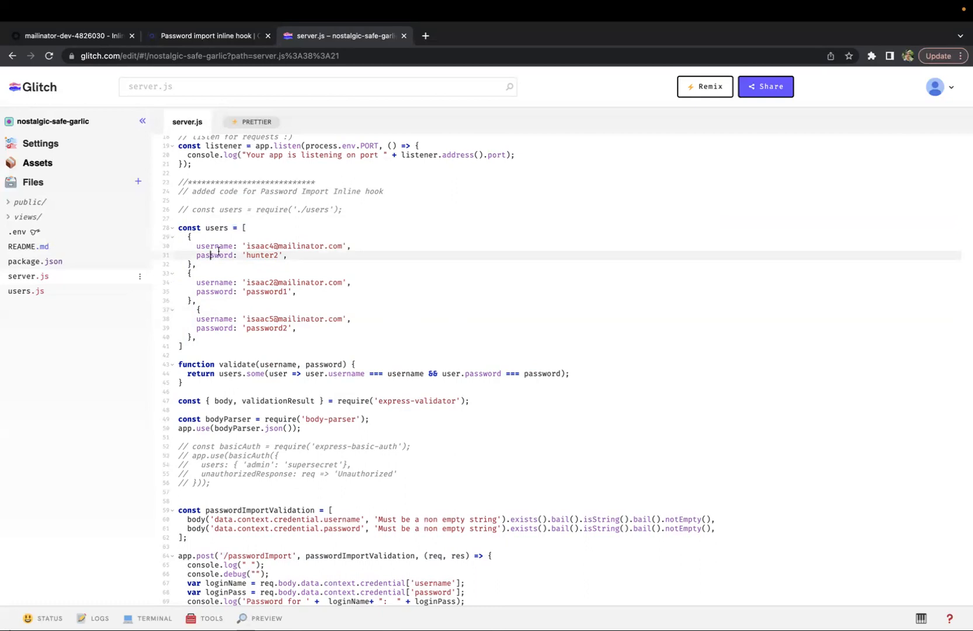
{"action": "scroll", "coordinate": [217, 252], "scroll_direction": "down", "scroll_amount": 5}
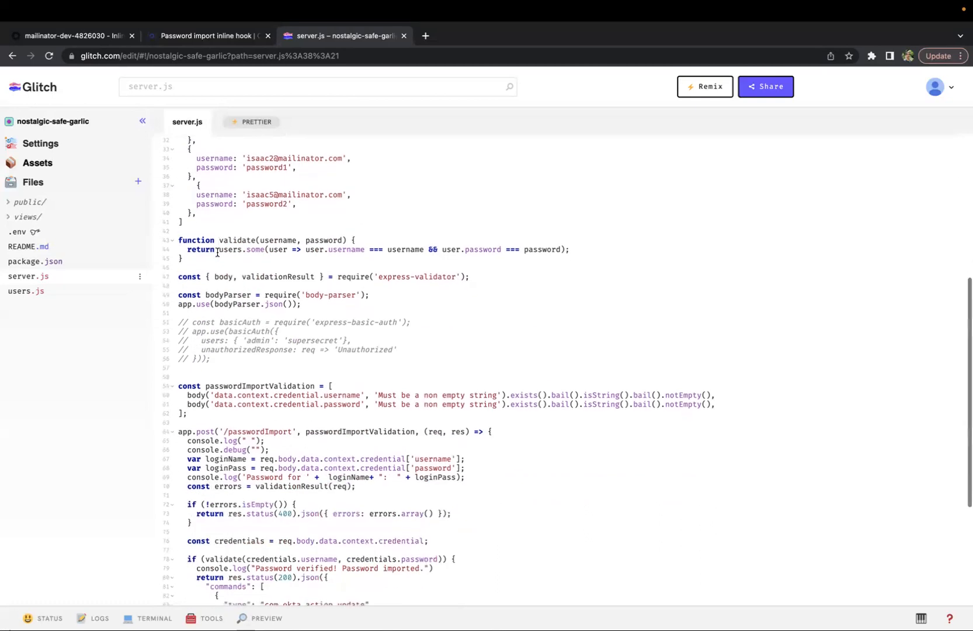
Return to the Okta inline hook details and highlight the hook's passwordImport URL
{"action": "left_click", "coordinate": [97, 40]}
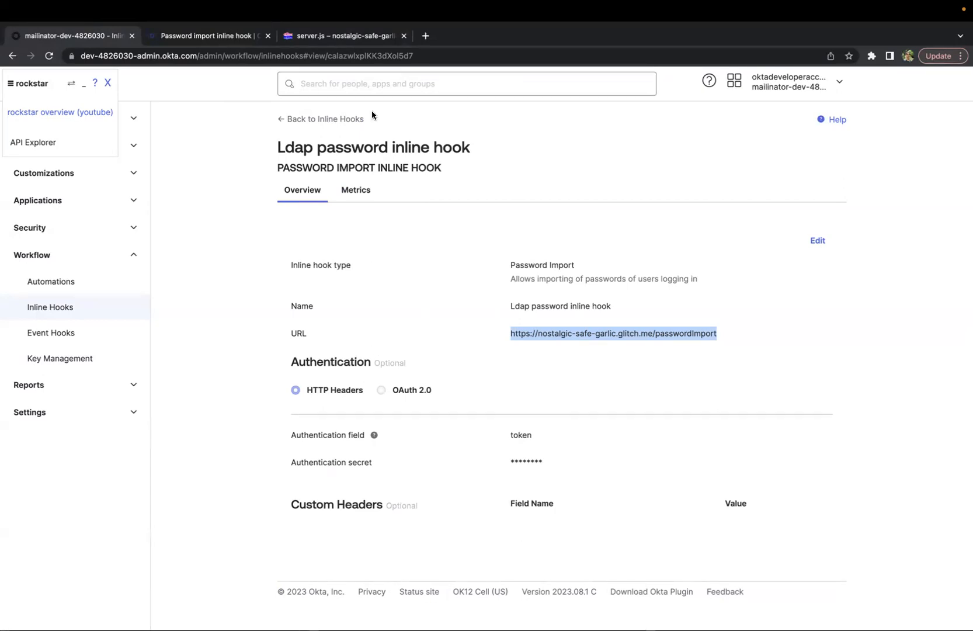
{"action": "left_click", "coordinate": [278, 164]}
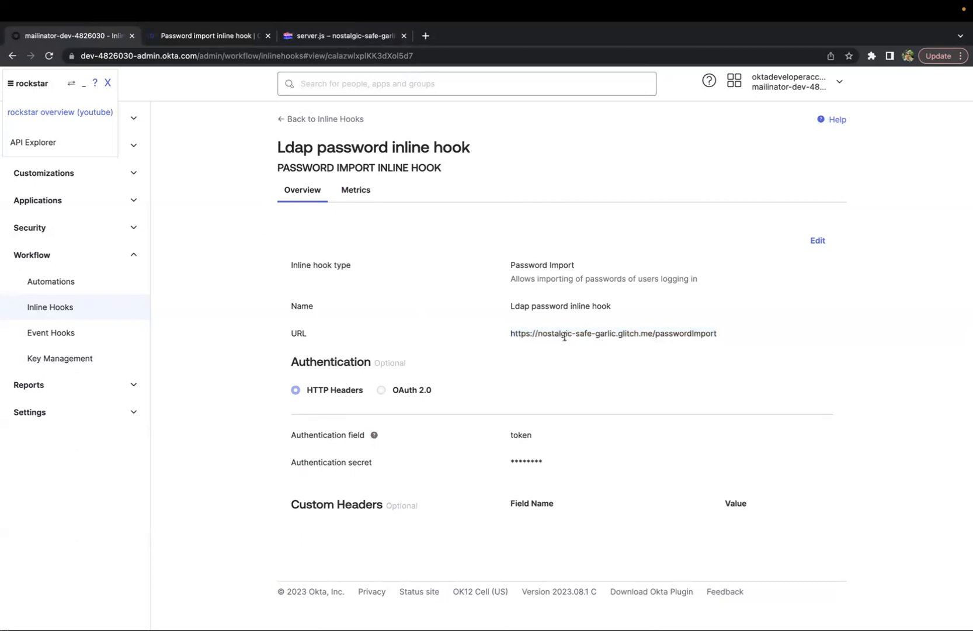
{"action": "left_click_drag", "start_coordinate": [510, 334], "coordinate": [739, 337]}
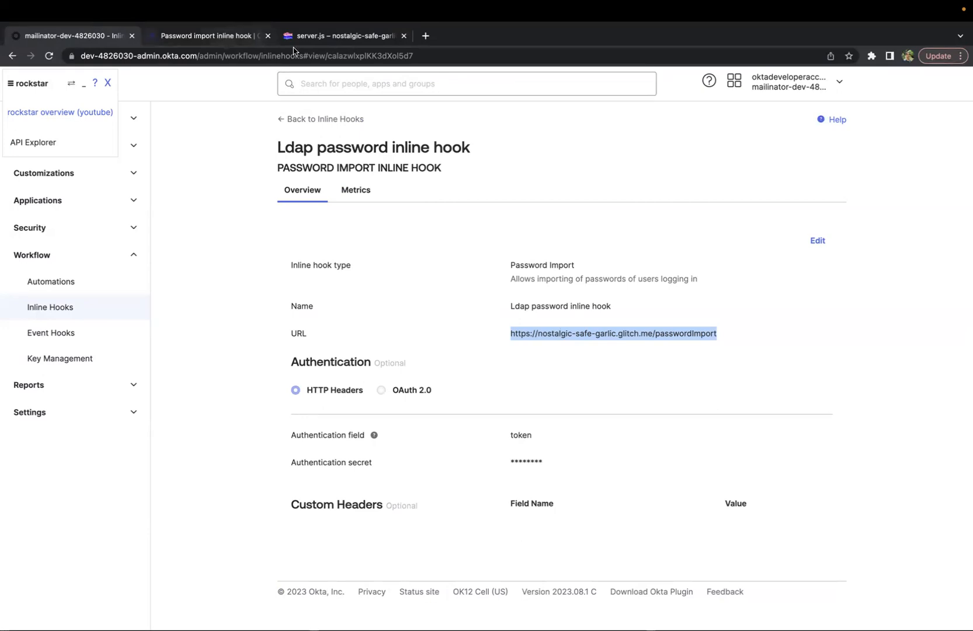
Switch to server.js in Glitch and trace how the route reads the credential username and password and calls validate
{"action": "left_click", "coordinate": [327, 35]}
{"action": "left_click", "coordinate": [435, 305]}
{"action": "double_click", "coordinate": [434, 304]}
{"action": "double_click", "coordinate": [429, 332]}
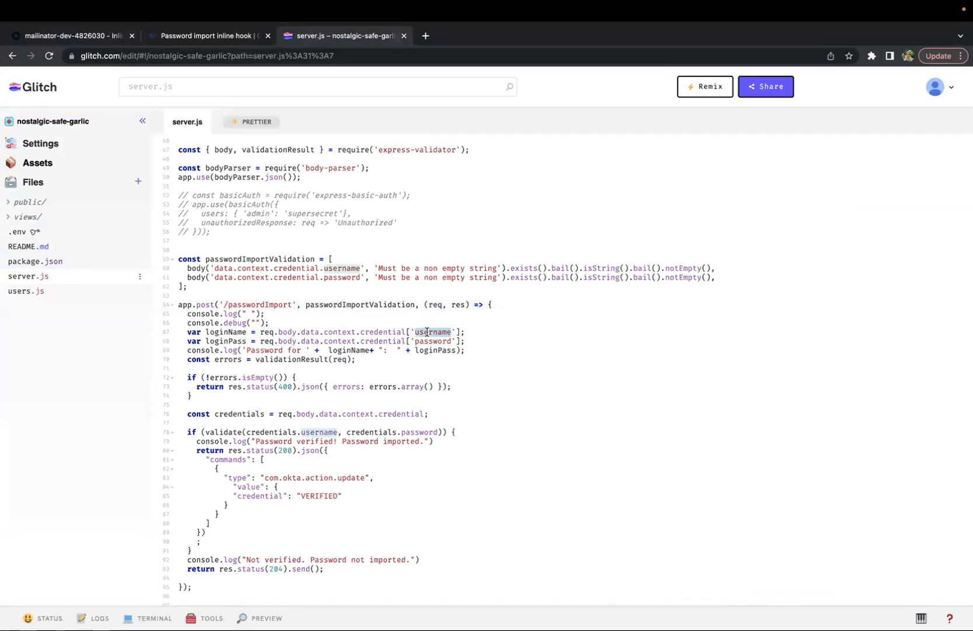
{"action": "left_click", "coordinate": [430, 341]}
{"action": "double_click", "coordinate": [430, 340]}
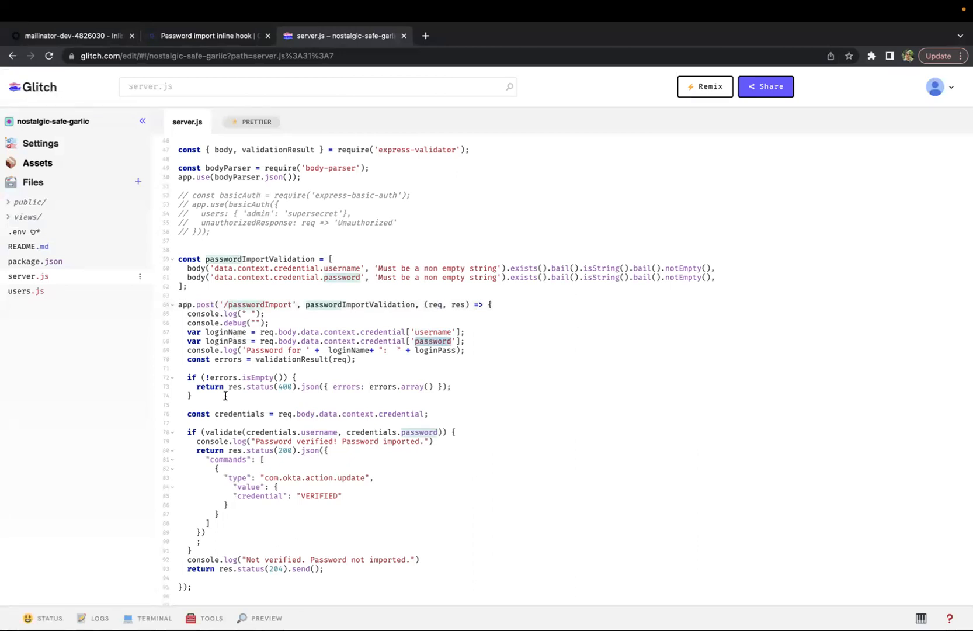
{"action": "double_click", "coordinate": [208, 432]}
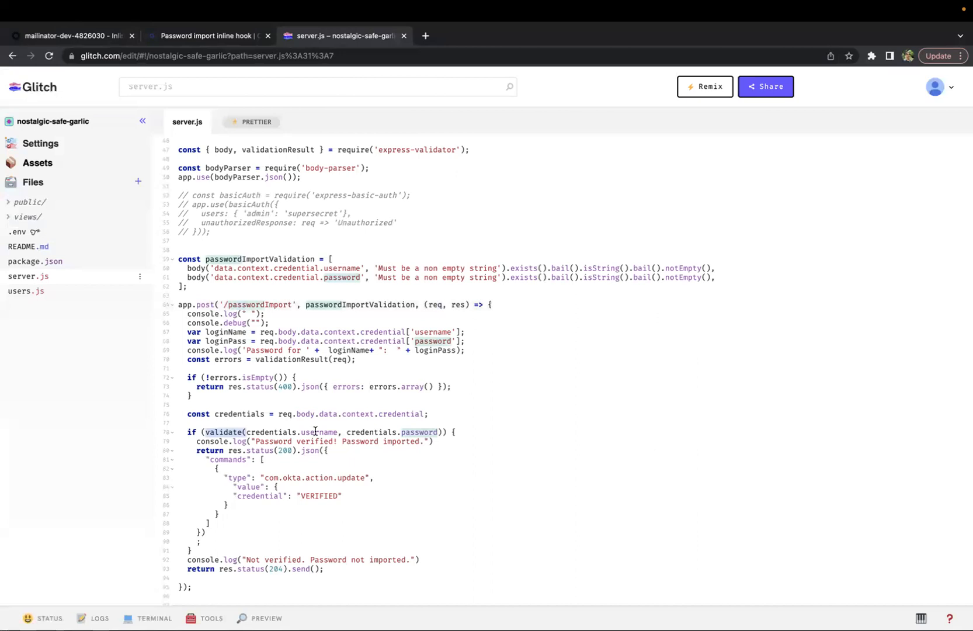
{"action": "left_click_drag", "start_coordinate": [315, 432], "coordinate": [442, 432]}
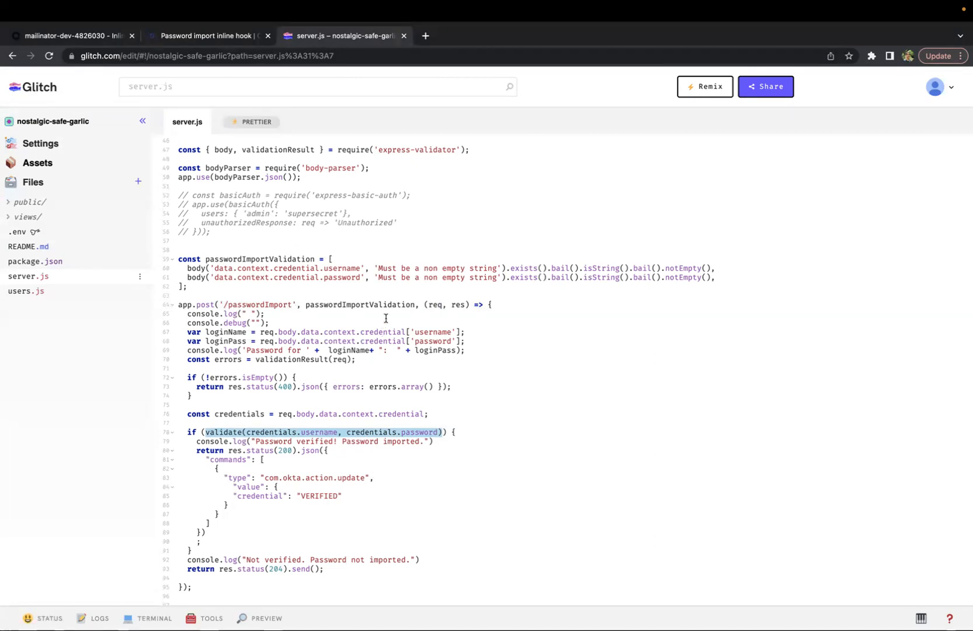
{"action": "left_click_drag", "start_coordinate": [178, 305], "coordinate": [260, 548]}
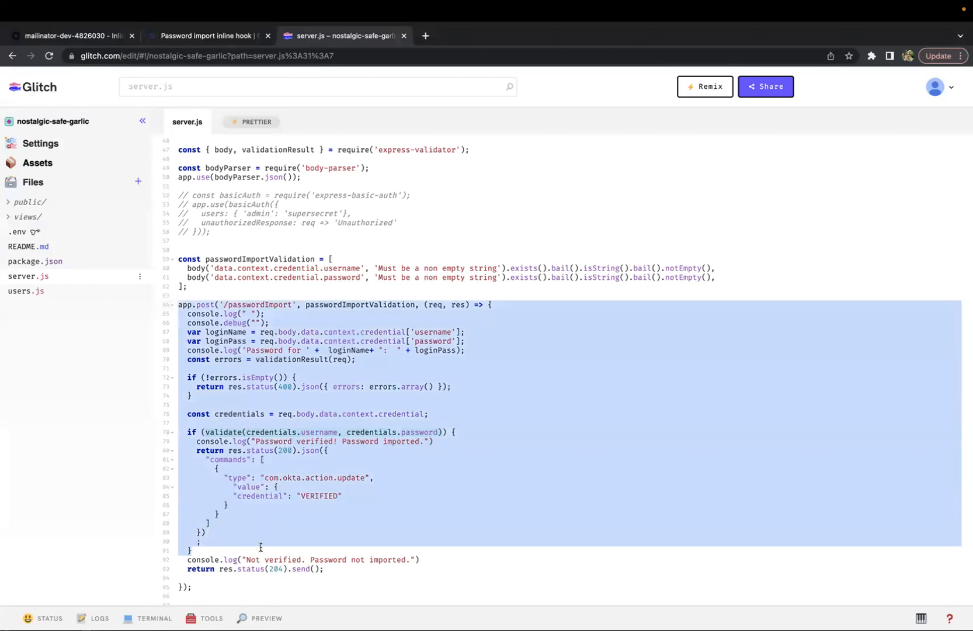
Open the Okta password import inline hook guide and review its sample users array and validate function
{"action": "left_click", "coordinate": [216, 53]}
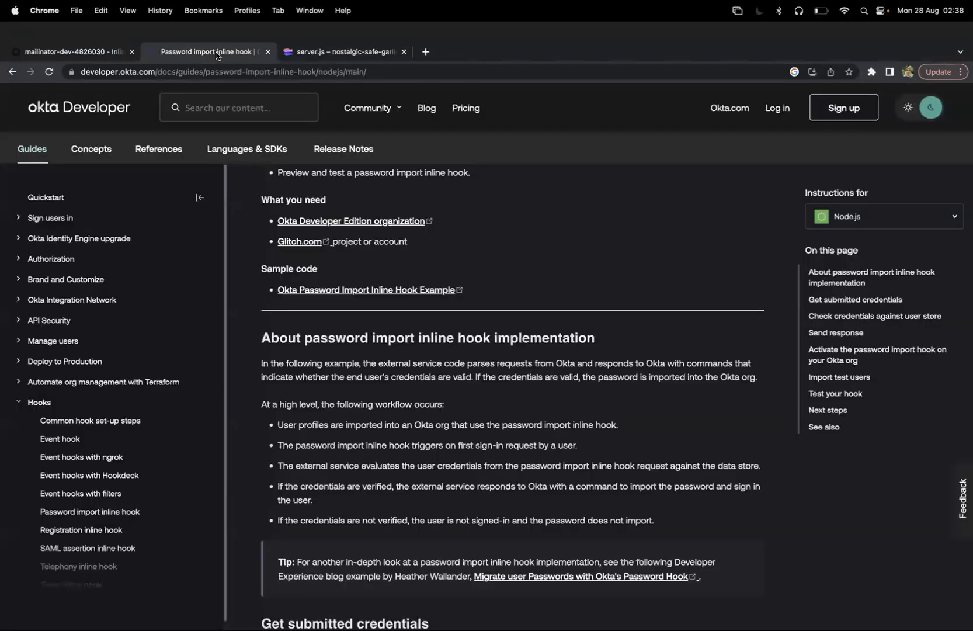
{"action": "scroll", "coordinate": [438, 362], "scroll_direction": "down", "scroll_amount": 6}
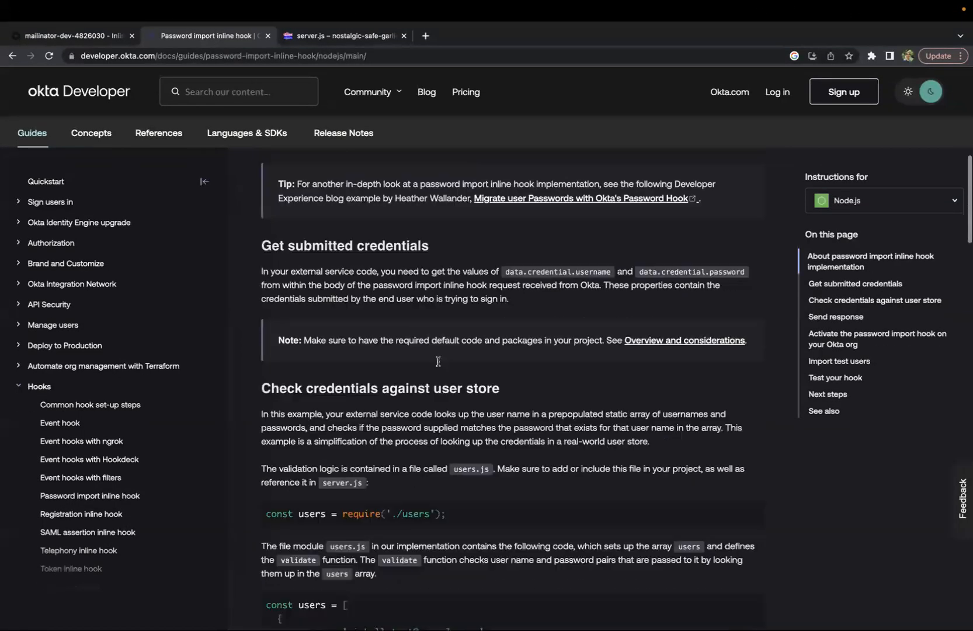
{"action": "scroll", "coordinate": [438, 362], "scroll_direction": "down", "scroll_amount": 3}
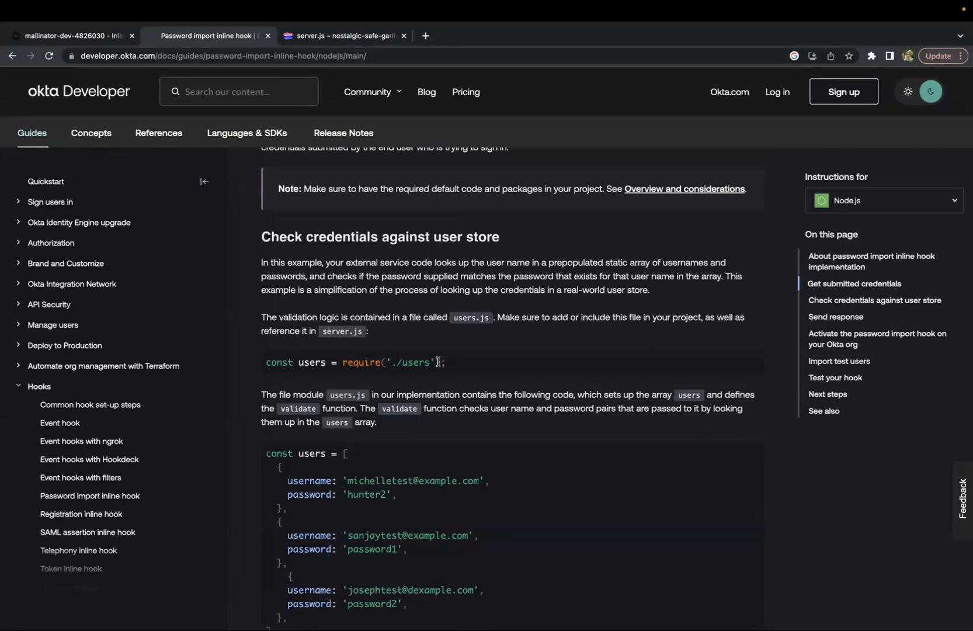
{"action": "scroll", "coordinate": [439, 362], "scroll_direction": "down", "scroll_amount": 3}
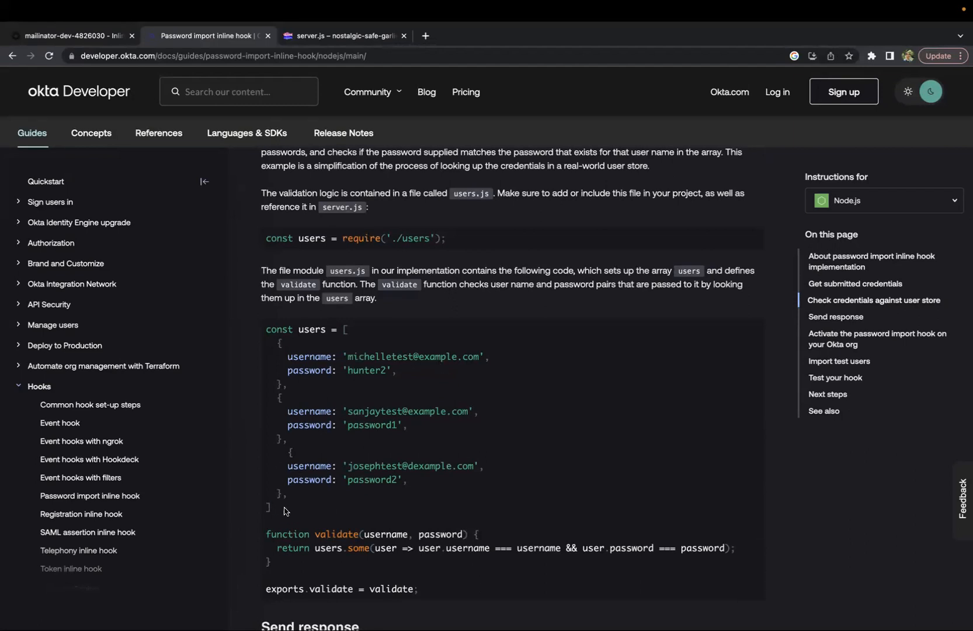
{"action": "left_click_drag", "start_coordinate": [286, 512], "coordinate": [265, 321]}
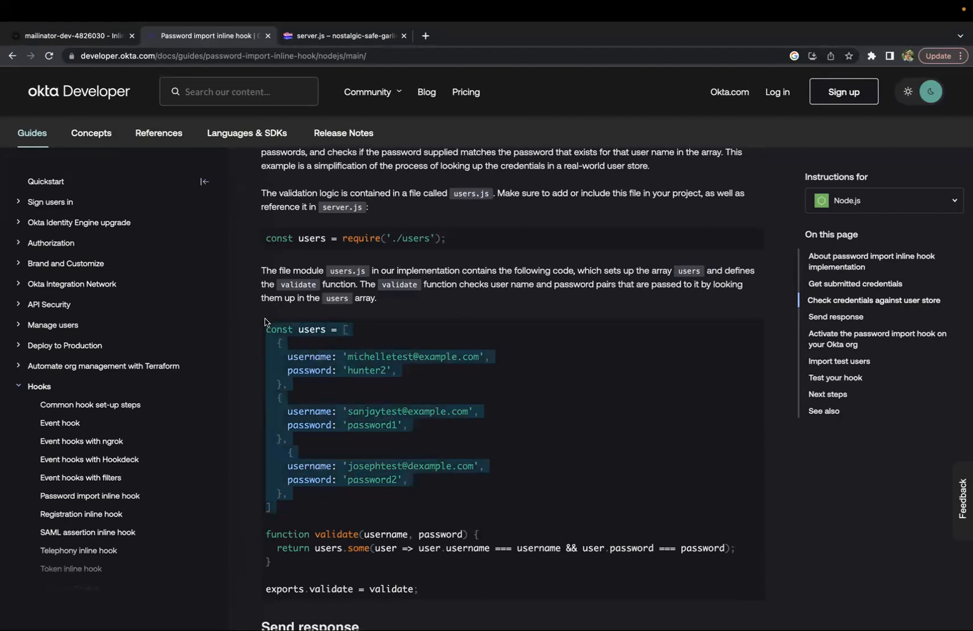
{"action": "left_click", "coordinate": [266, 325]}
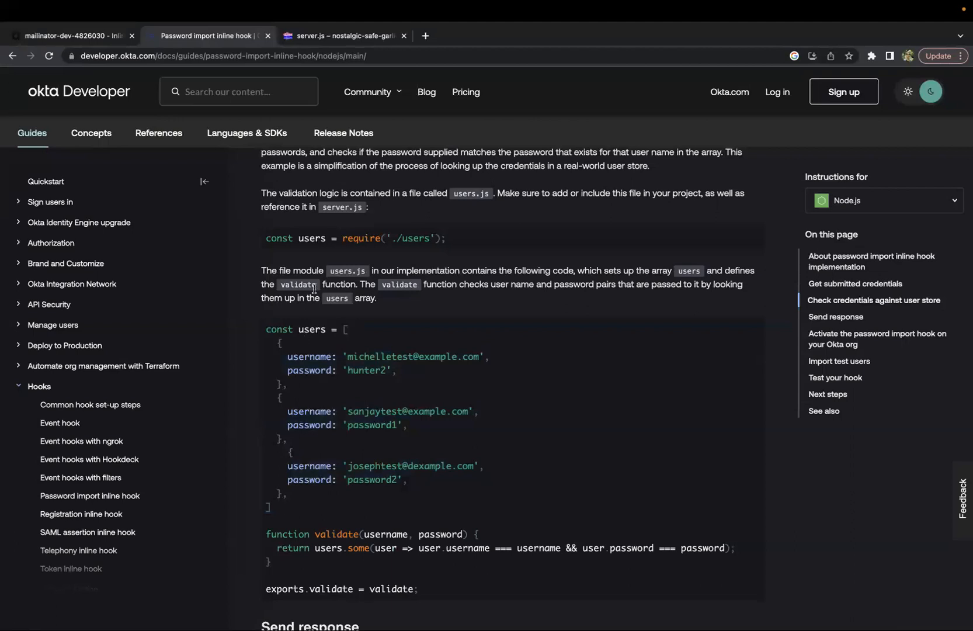
{"action": "left_click_drag", "start_coordinate": [272, 330], "coordinate": [301, 513]}
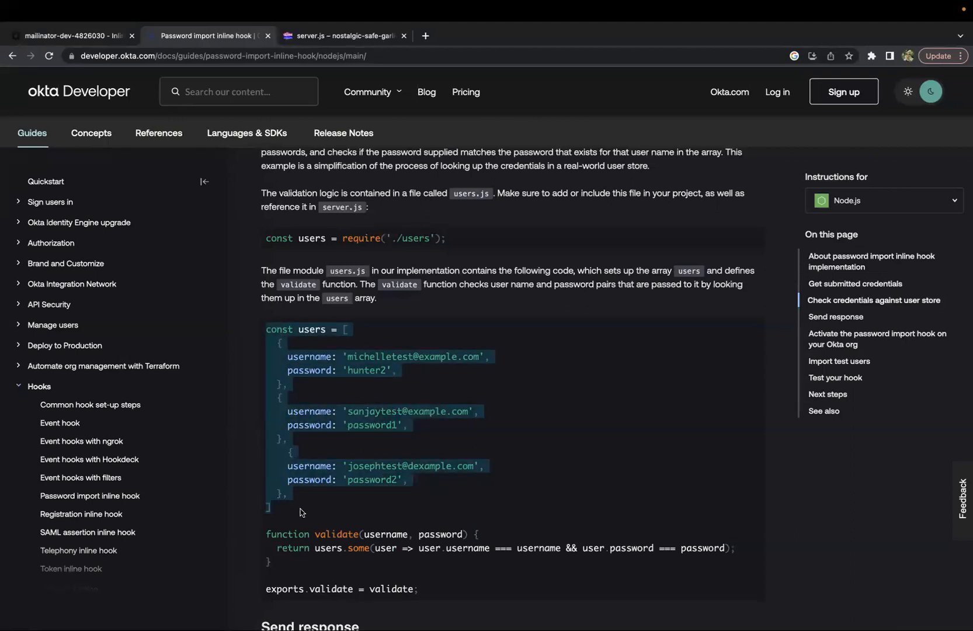
Study the guide's Send response sample with the com.okta.action.update VERIFIED command and the 204 fallback
{"action": "scroll", "coordinate": [301, 512], "scroll_direction": "down", "scroll_amount": 3}
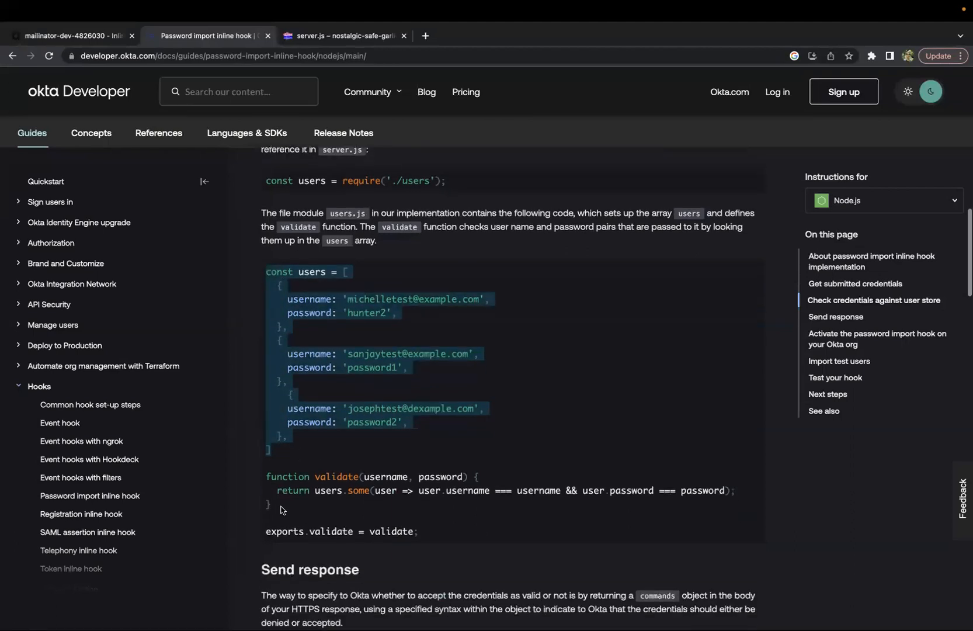
{"action": "left_click_drag", "start_coordinate": [267, 453], "coordinate": [264, 481]}
{"action": "scroll", "coordinate": [264, 481], "scroll_direction": "down", "scroll_amount": 6}
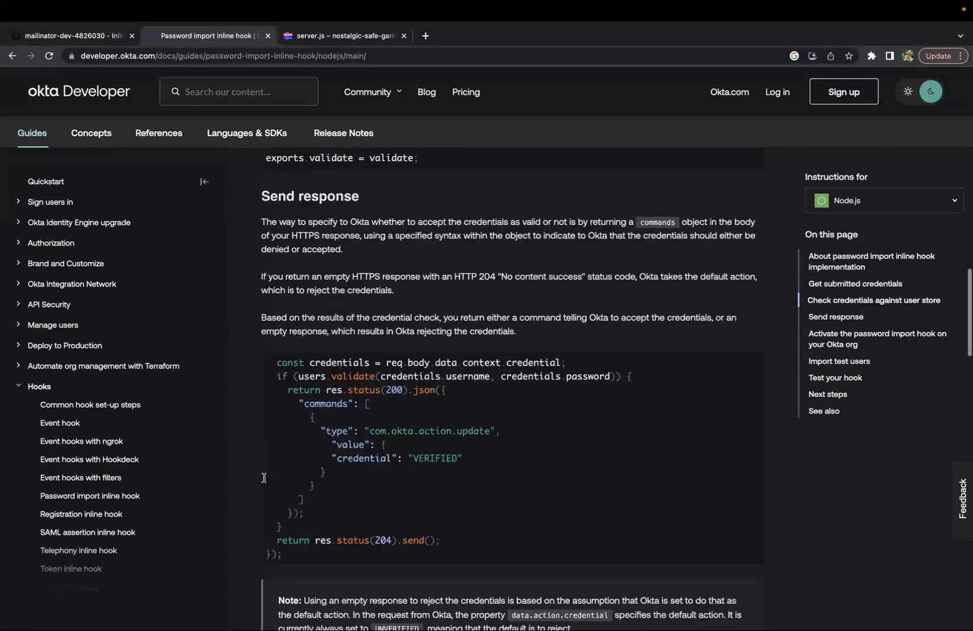
{"action": "left_click_drag", "start_coordinate": [292, 556], "coordinate": [265, 363]}
{"action": "left_click", "coordinate": [495, 413]}
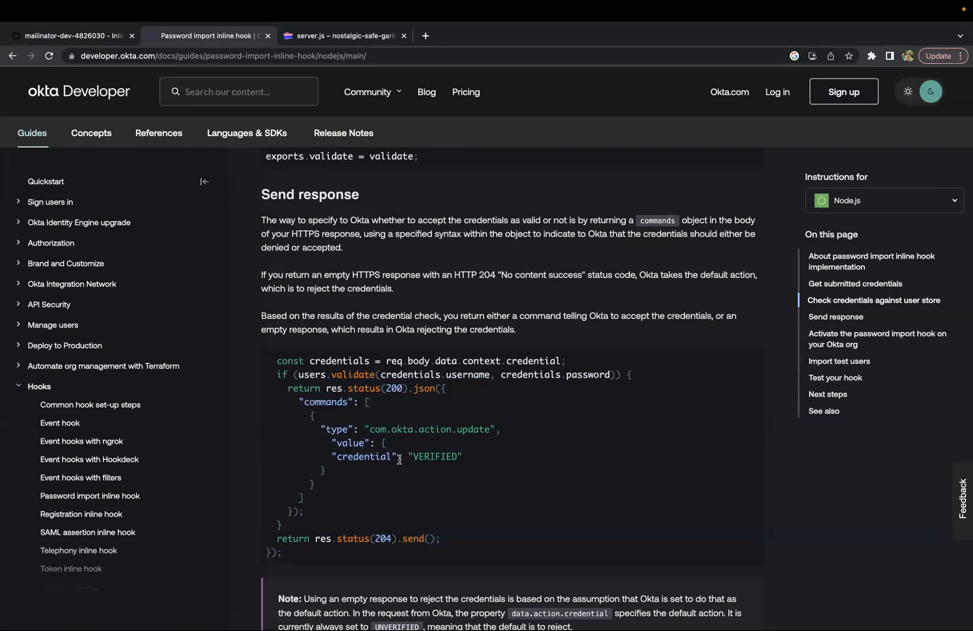
{"action": "left_click_drag", "start_coordinate": [277, 361], "coordinate": [507, 562]}
{"action": "left_click", "coordinate": [530, 503]}
{"action": "left_click_drag", "start_coordinate": [301, 374], "coordinate": [613, 377]}
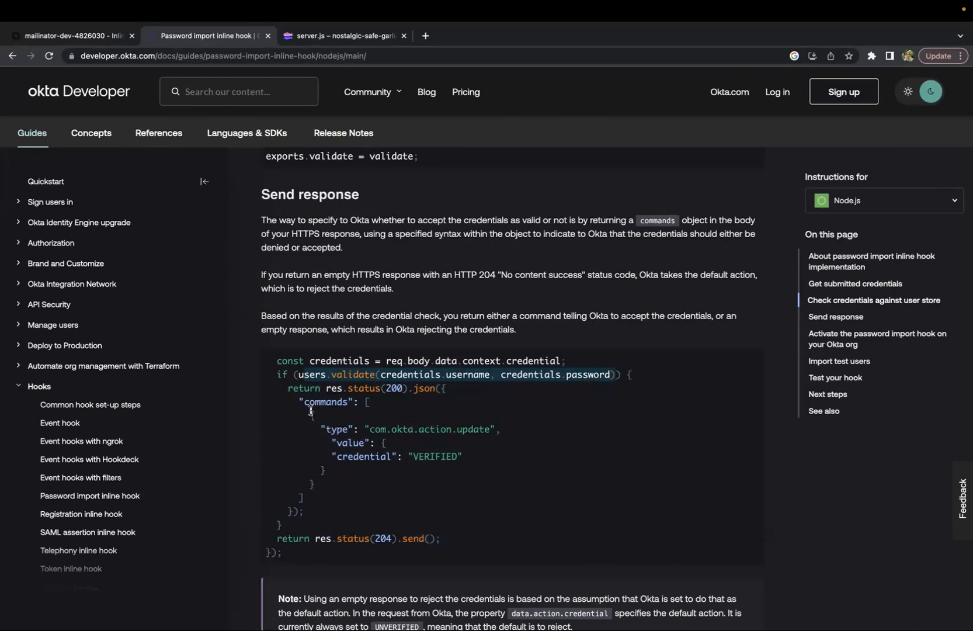
{"action": "left_click_drag", "start_coordinate": [302, 402], "coordinate": [321, 500]}
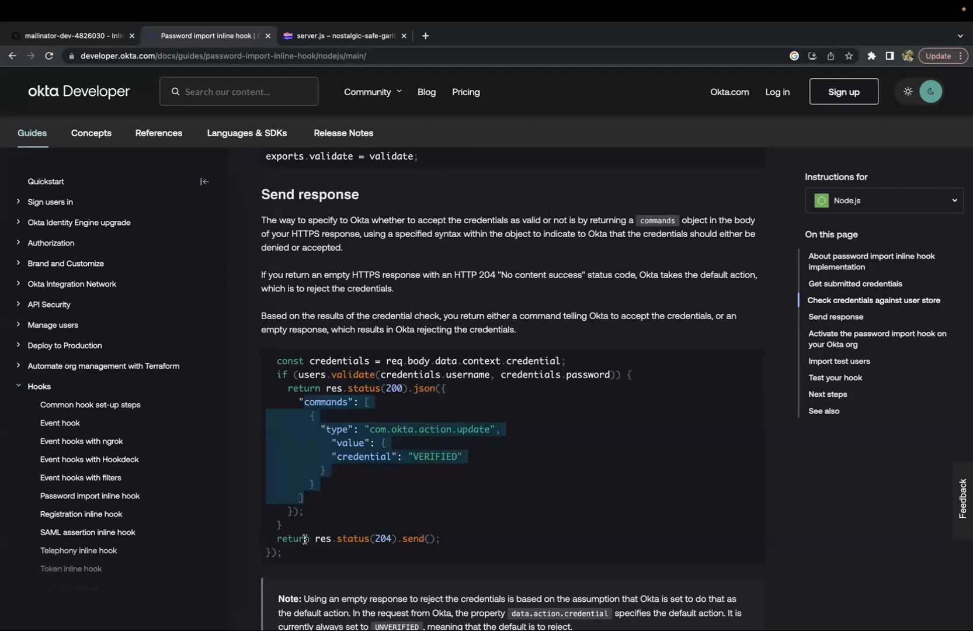
{"action": "left_click_drag", "start_coordinate": [304, 539], "coordinate": [522, 553]}
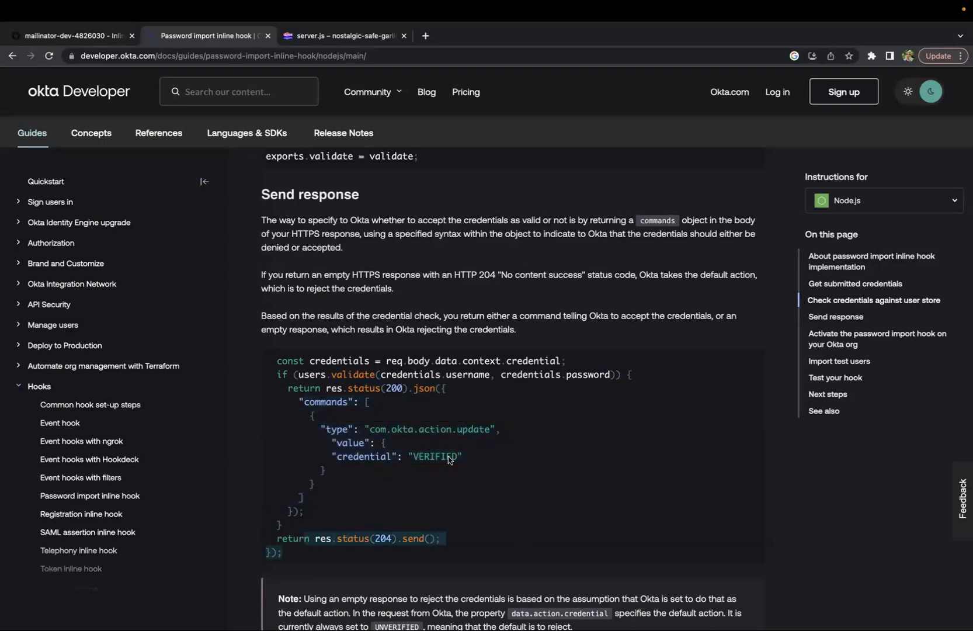
{"action": "left_click_drag", "start_coordinate": [286, 387], "coordinate": [356, 507]}
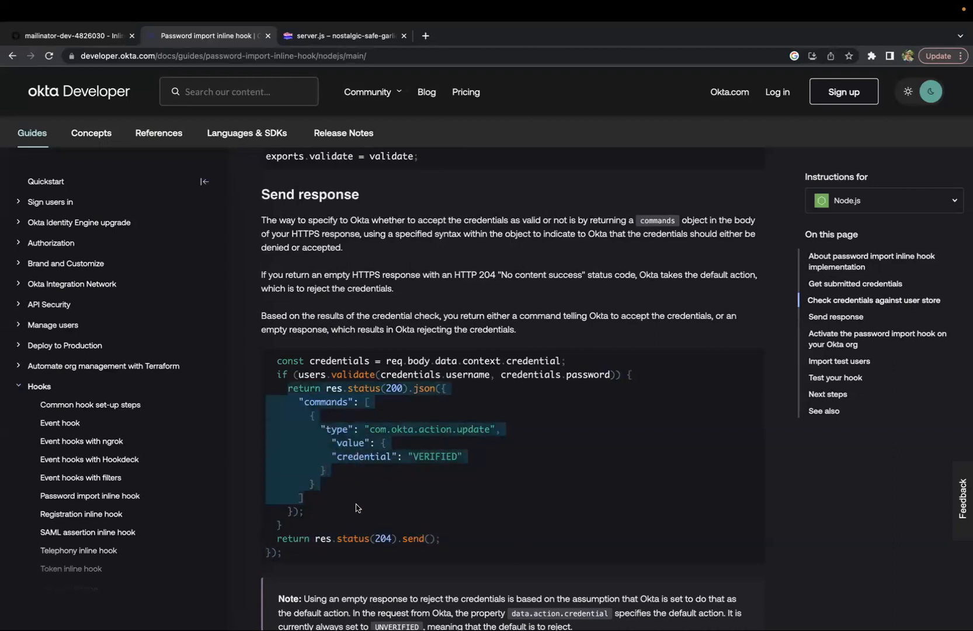
{"action": "left_click", "coordinate": [409, 411]}
{"action": "left_click_drag", "start_coordinate": [288, 390], "coordinate": [484, 395]}
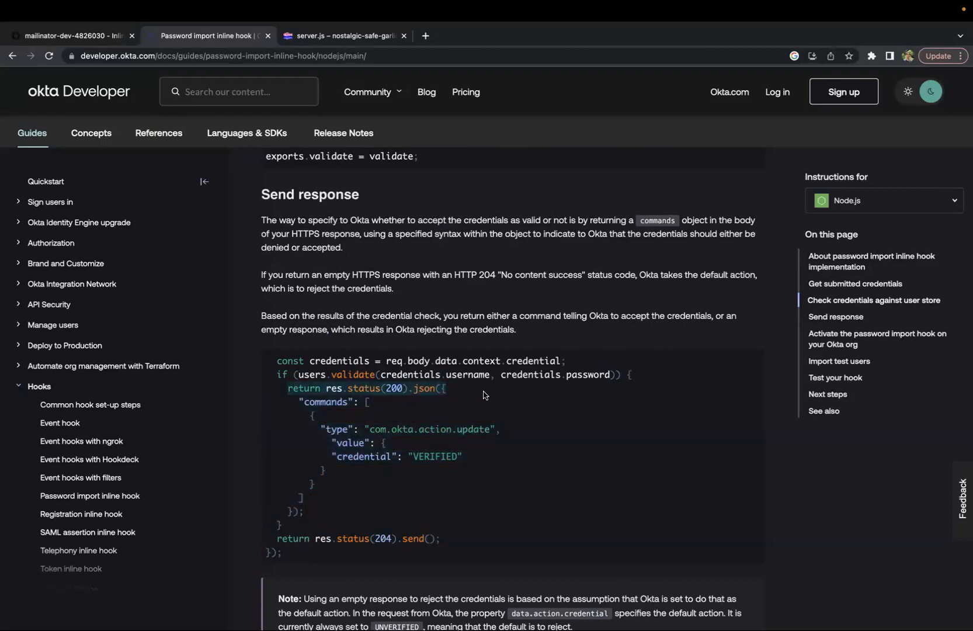
{"action": "left_click_drag", "start_coordinate": [298, 412], "coordinate": [403, 485]}
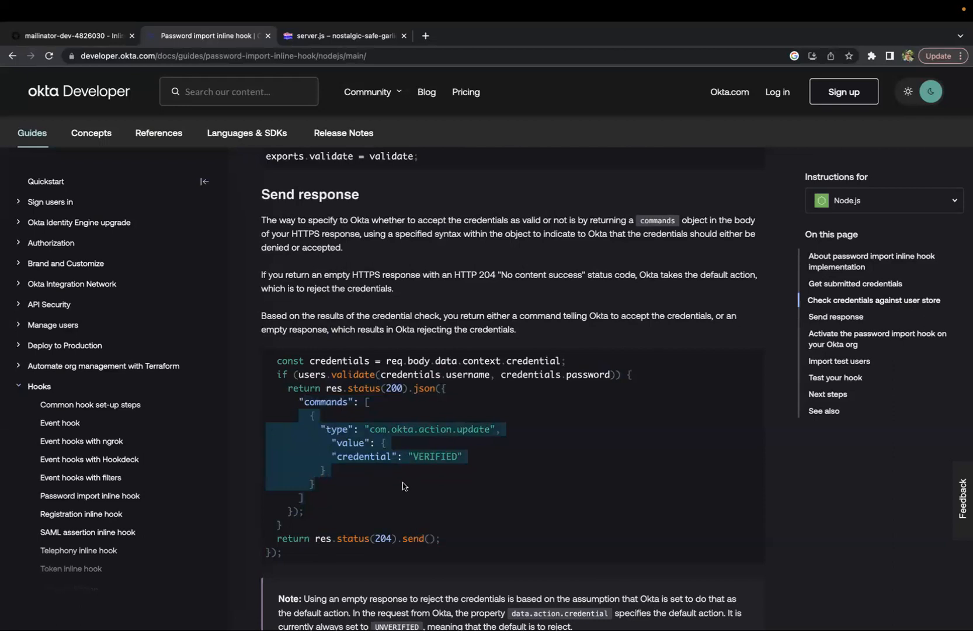
Compare it with the VERIFIED response block inside the Glitch server.js route
{"action": "left_click", "coordinate": [350, 40]}
{"action": "left_click", "coordinate": [278, 536]}
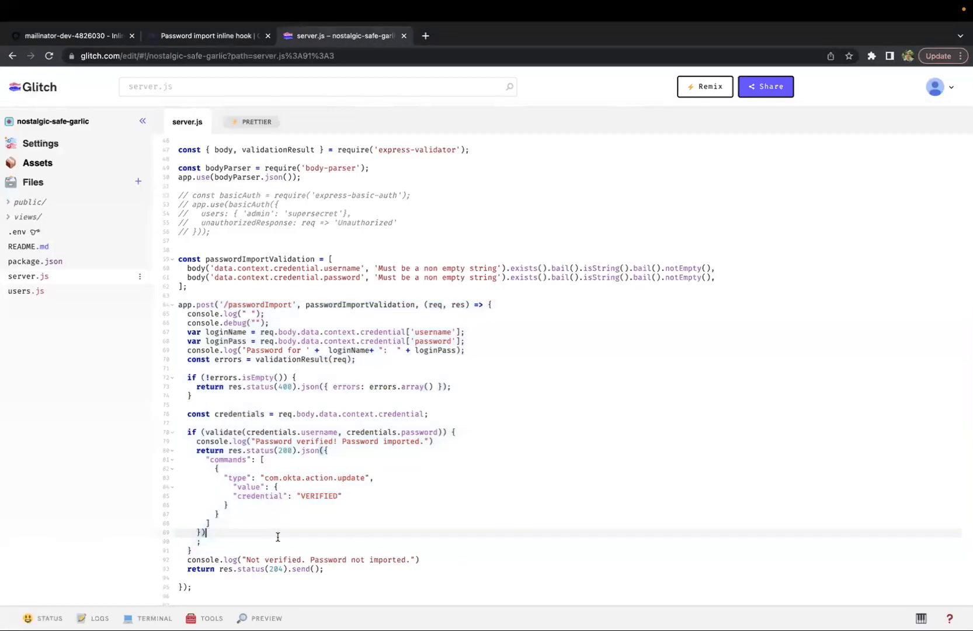
{"action": "left_click_drag", "start_coordinate": [205, 550], "coordinate": [163, 440]}
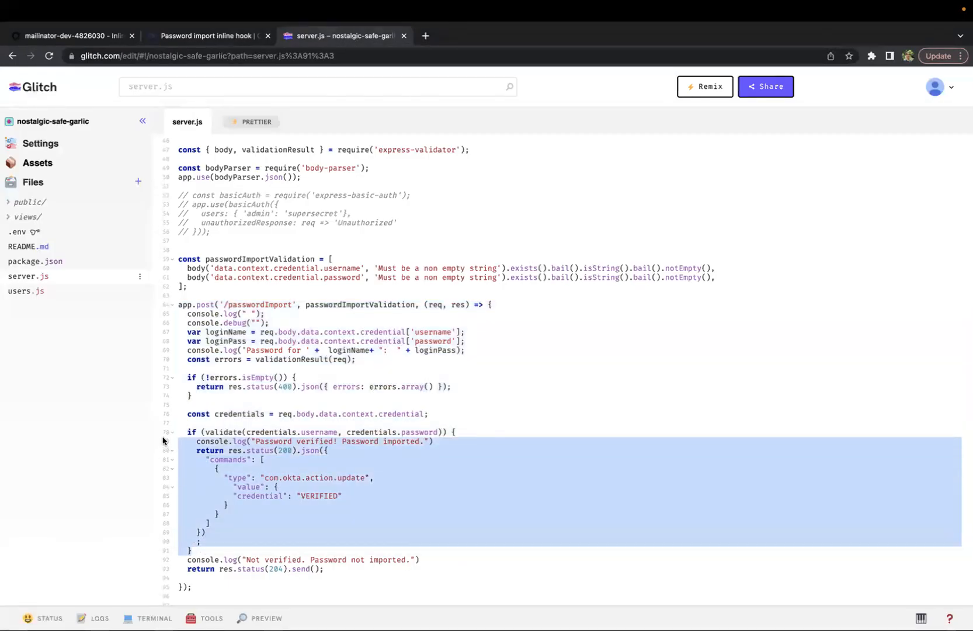
{"action": "left_click", "coordinate": [359, 533]}
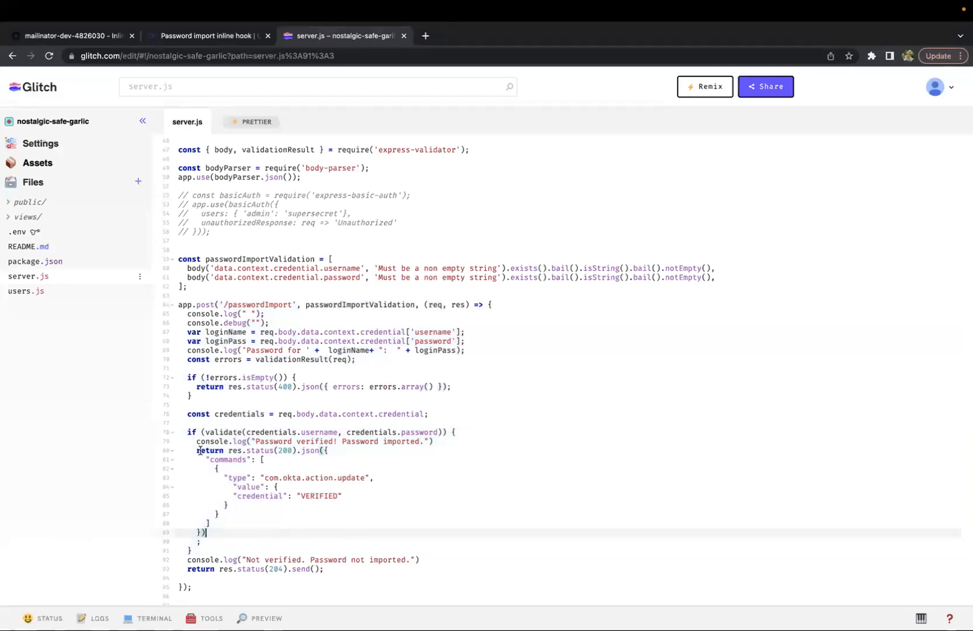
Go to Directory > People in the Okta admin, open the first user's profile and show its raw user details
{"action": "left_click", "coordinate": [85, 38]}
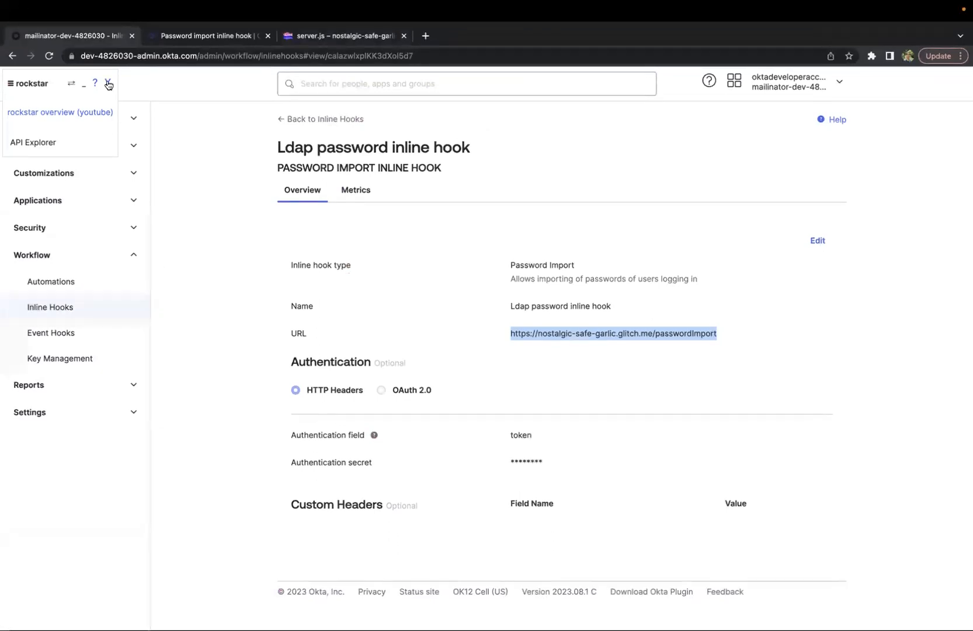
{"action": "left_click", "coordinate": [107, 84]}
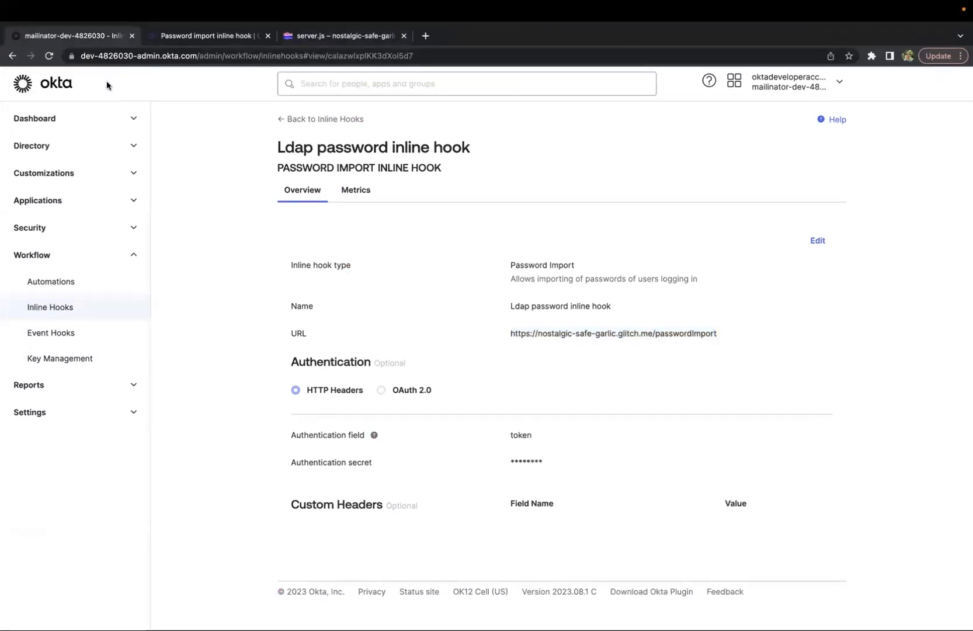
{"action": "left_click", "coordinate": [35, 145]}
{"action": "left_click", "coordinate": [40, 172]}
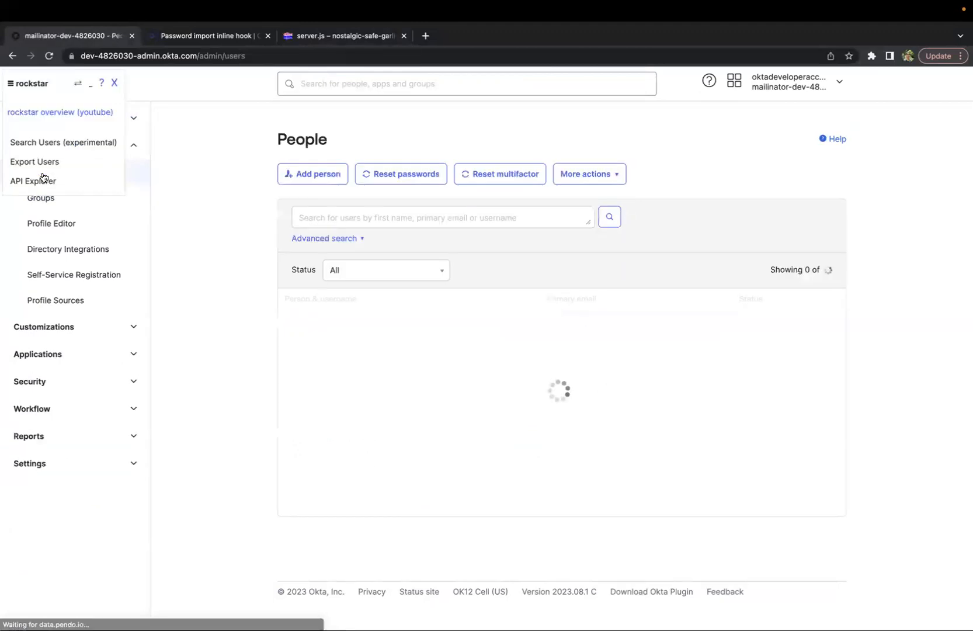
{"action": "left_click", "coordinate": [310, 321]}
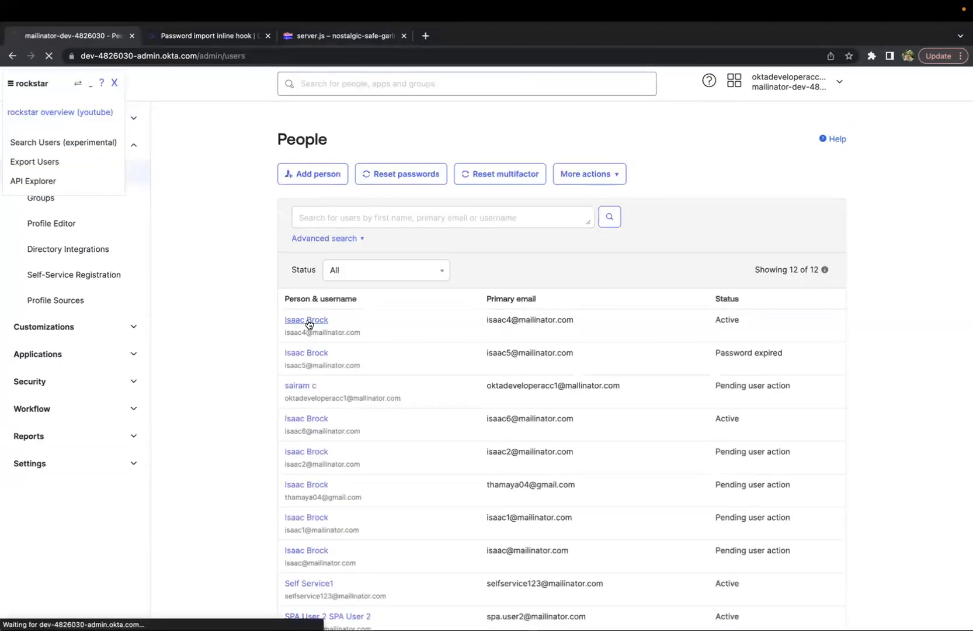
{"action": "left_click", "coordinate": [33, 143]}
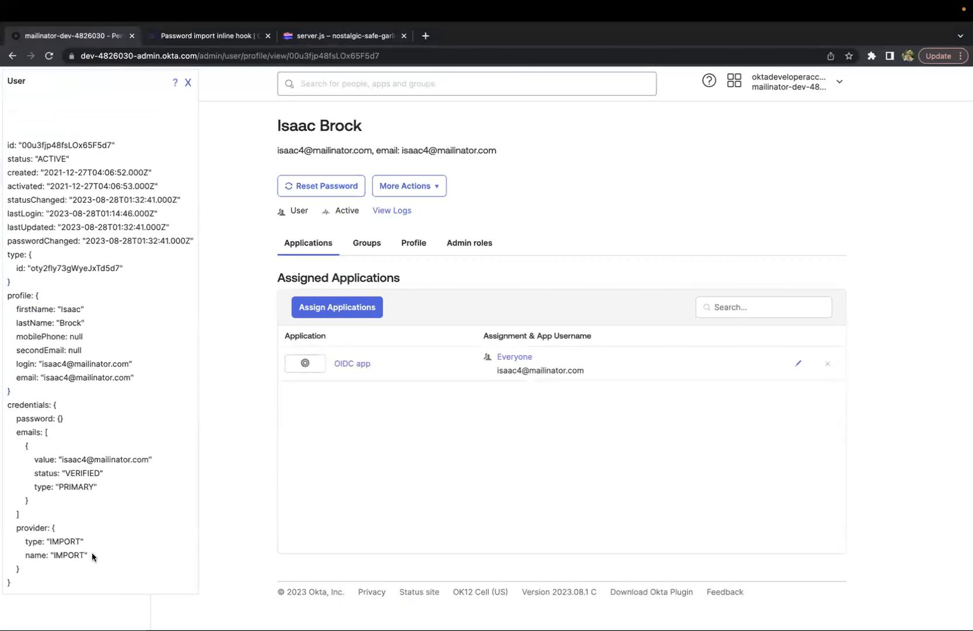
Highlight the user's credential provider type and name set to IMPORT
{"action": "key", "text": "super+a"}
{"action": "left_click_drag", "start_coordinate": [2, 536], "coordinate": [8, 538]}
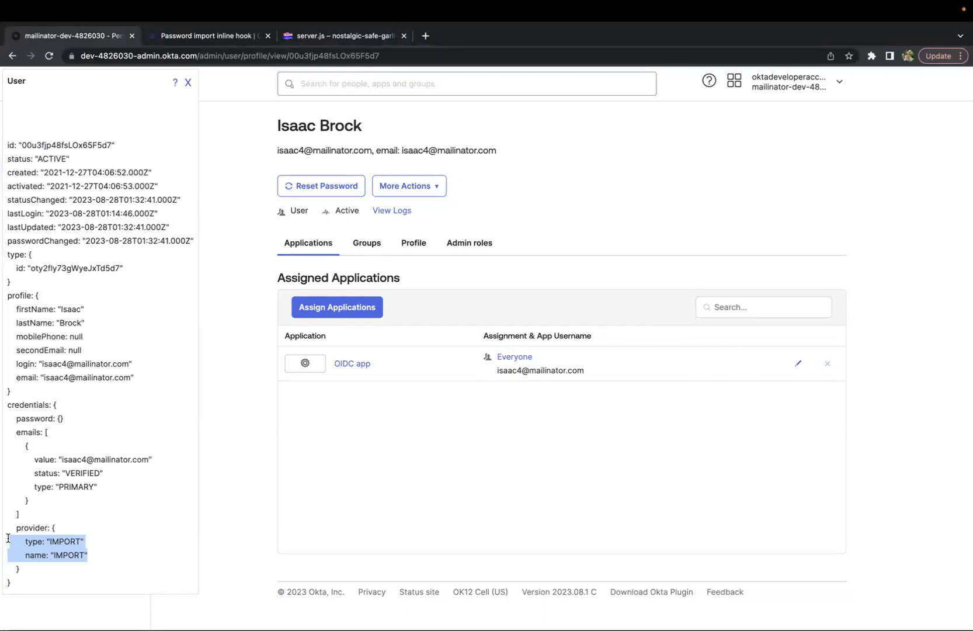
Return to server.js in Glitch and review the hard-coded users array near the top
{"action": "mouse_move", "coordinate": [134, 630]}
{"action": "left_click", "coordinate": [346, 38]}
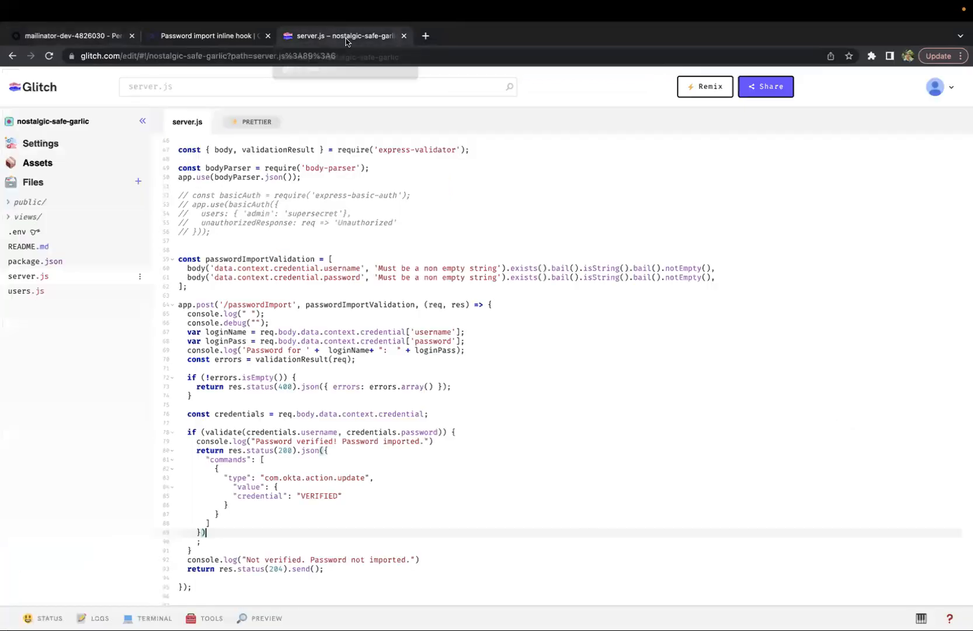
{"action": "scroll", "coordinate": [351, 289], "scroll_direction": "up", "scroll_amount": 5}
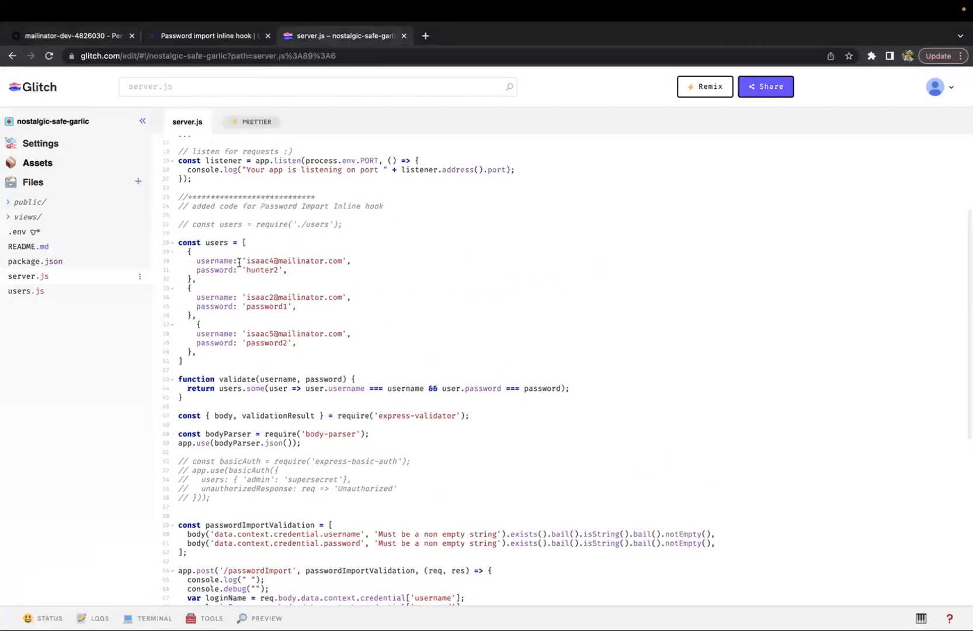
Highlight the first user's password in the users array, then sign out of that user's My Apps dashboard in the incognito window
{"action": "left_click_drag", "start_coordinate": [247, 270], "coordinate": [274, 271]}
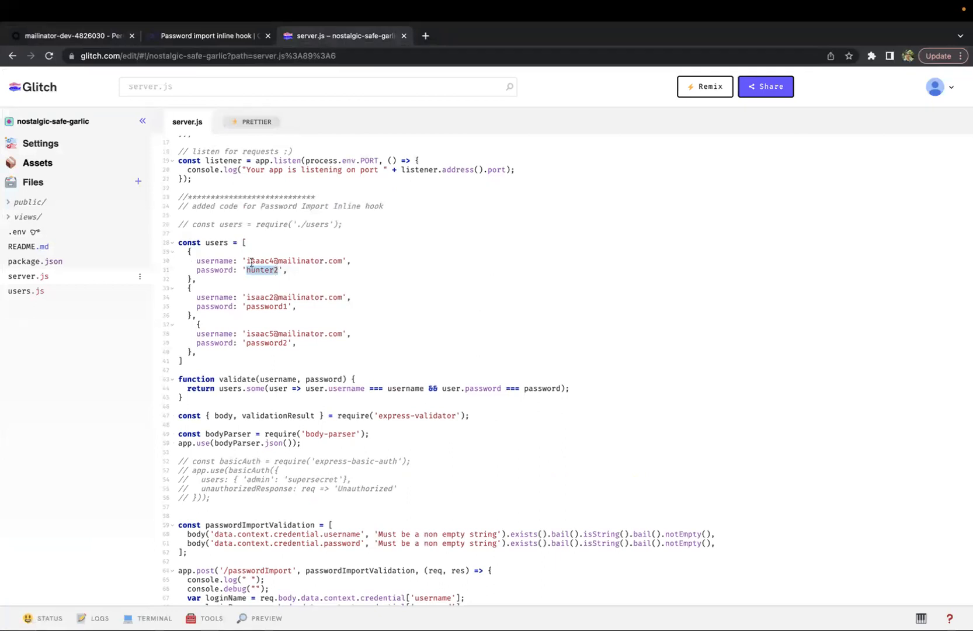
{"action": "key", "text": "ctrl+Up"}
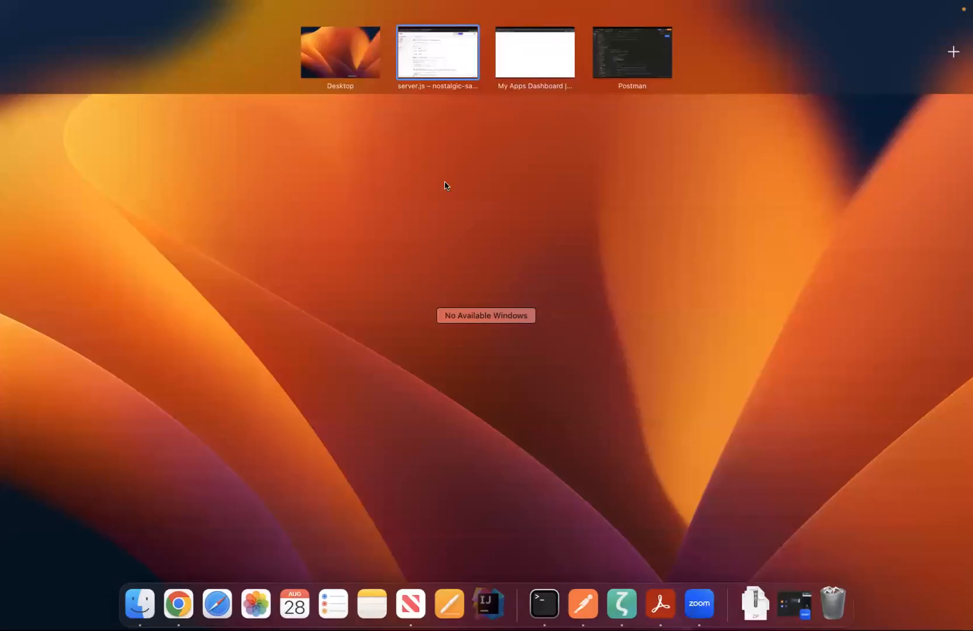
{"action": "left_click", "coordinate": [520, 58]}
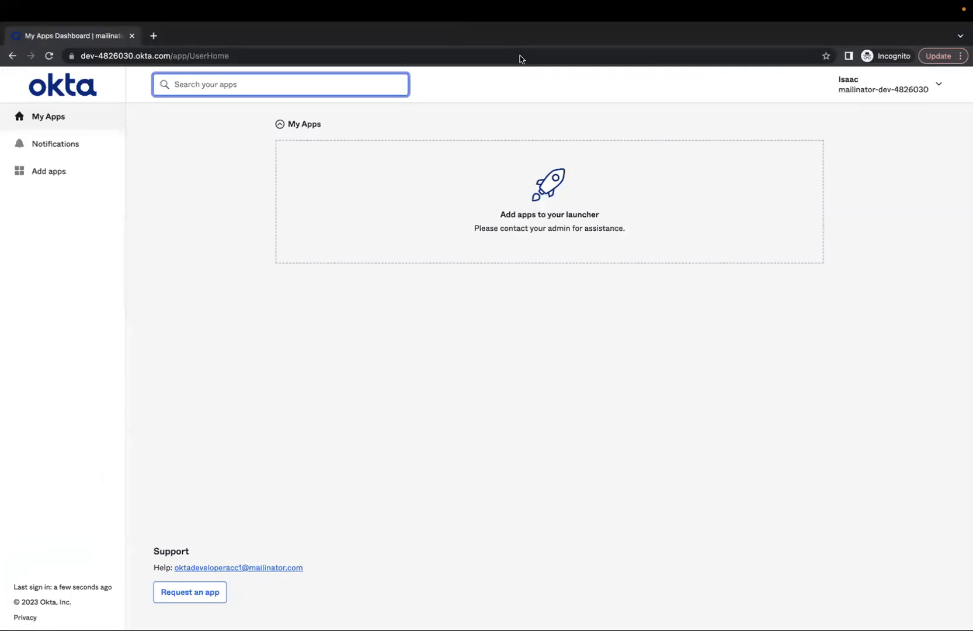
{"action": "left_click", "coordinate": [938, 84]}
{"action": "left_click", "coordinate": [837, 223]}
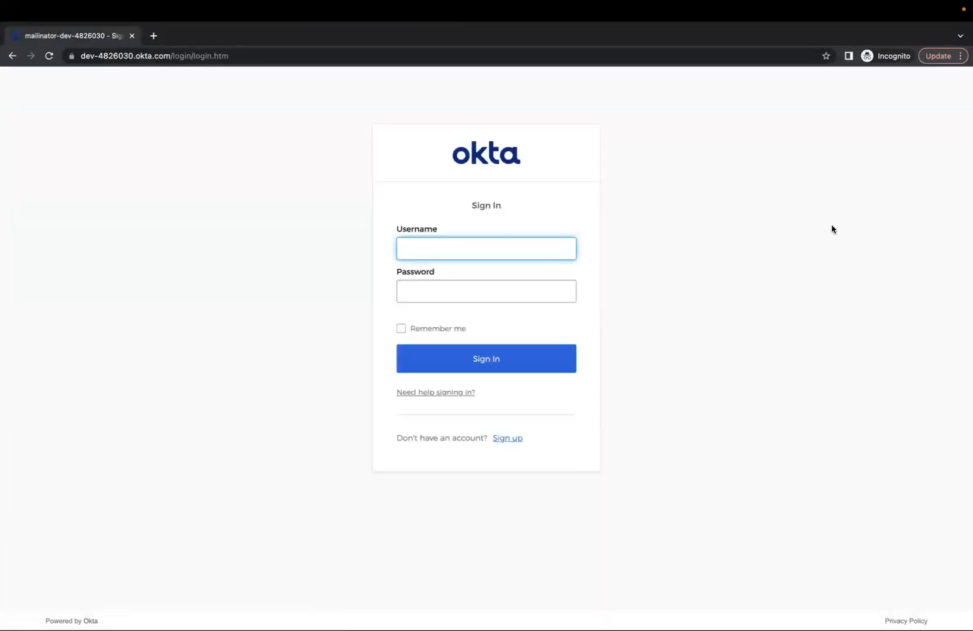
Try to sign in as the imported user with their e-mail address and a three-character account password
{"action": "left_click", "coordinate": [433, 245]}
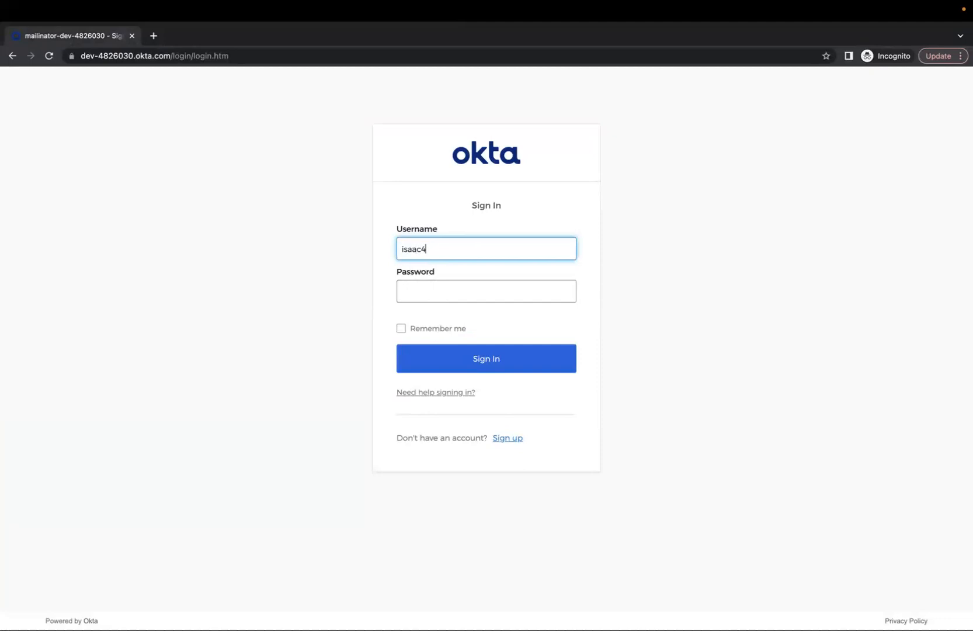
{"action": "left_click", "coordinate": [413, 292]}
{"action": "type", "text": "•••"}
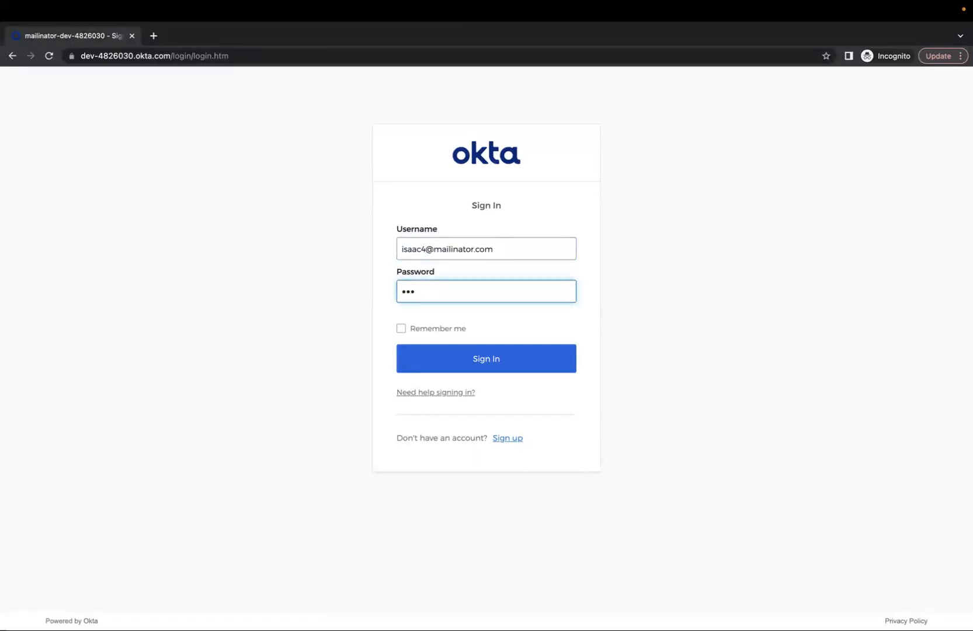
{"action": "left_click", "coordinate": [480, 363]}
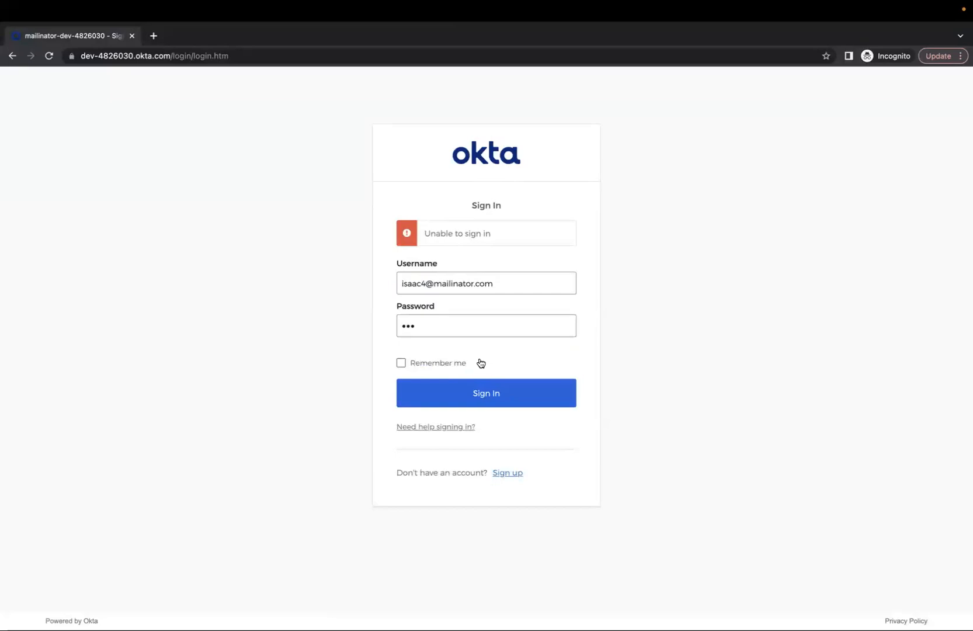
Open Reports > System Log in the Okta admin console
{"action": "left_click", "coordinate": [413, 332]}
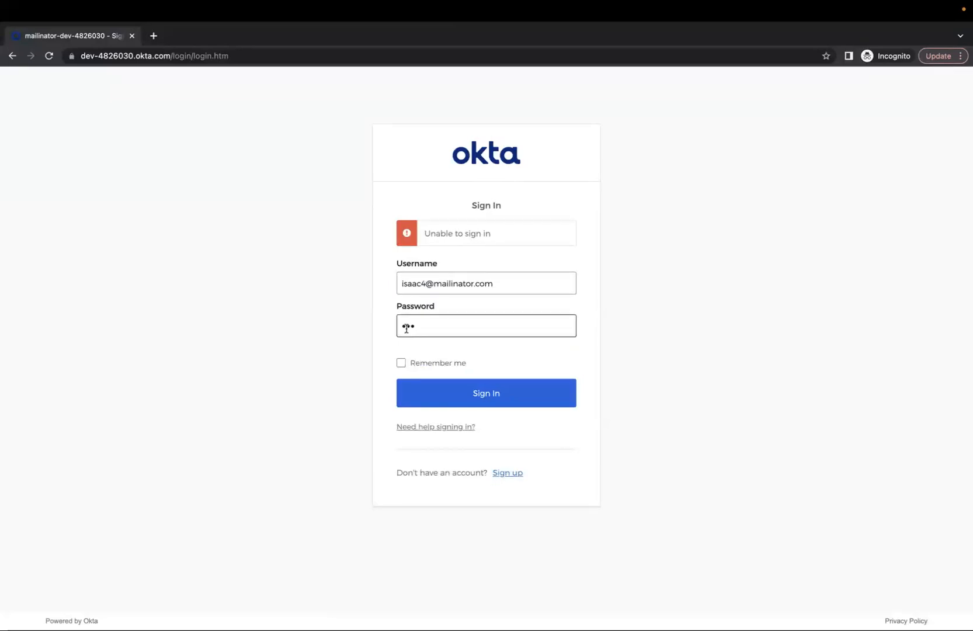
{"action": "key", "text": "ctrl+Left"}
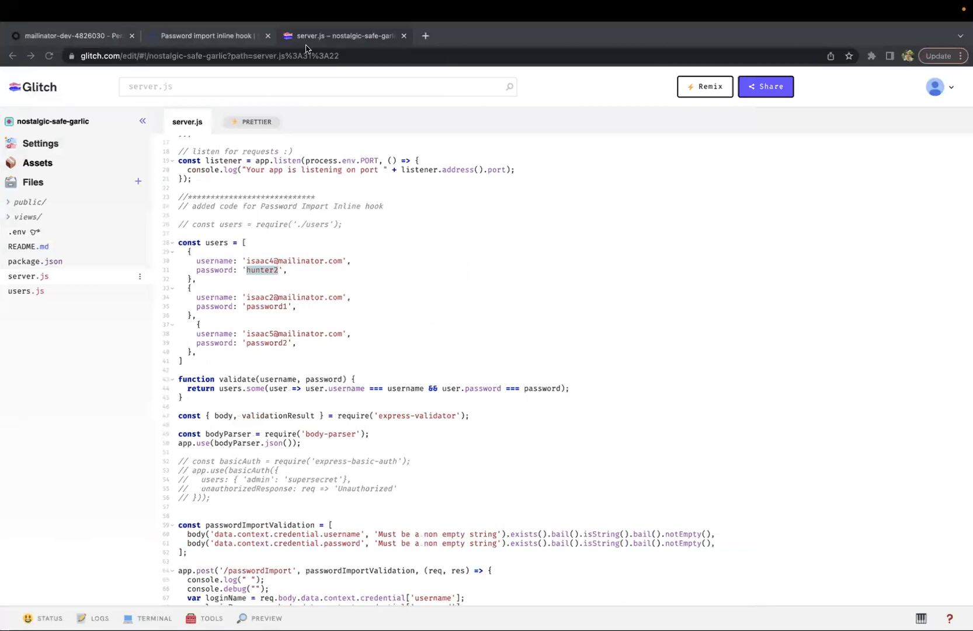
{"action": "left_click", "coordinate": [223, 33]}
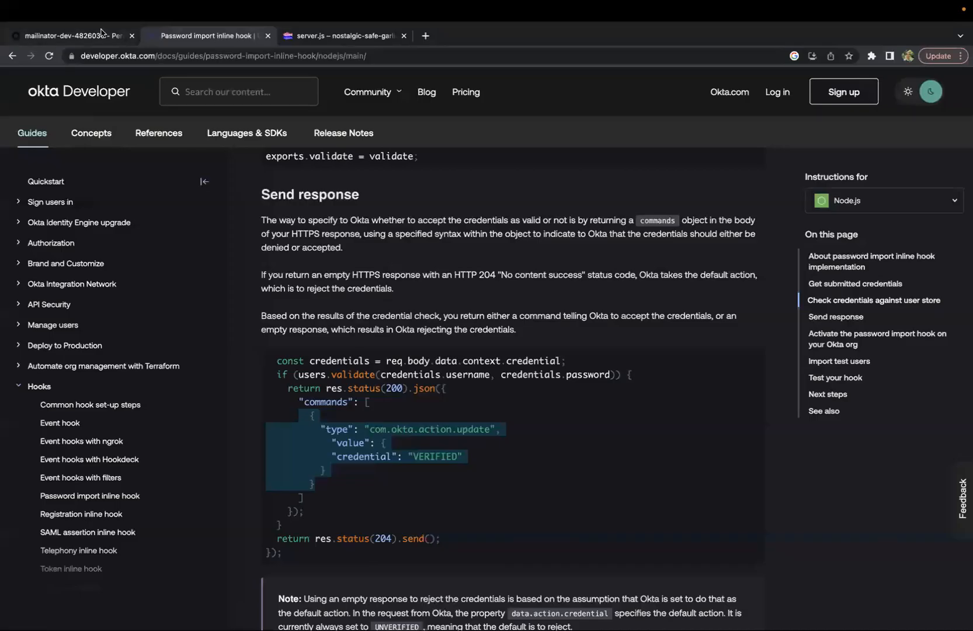
{"action": "left_click", "coordinate": [102, 34]}
{"action": "left_click", "coordinate": [186, 83]}
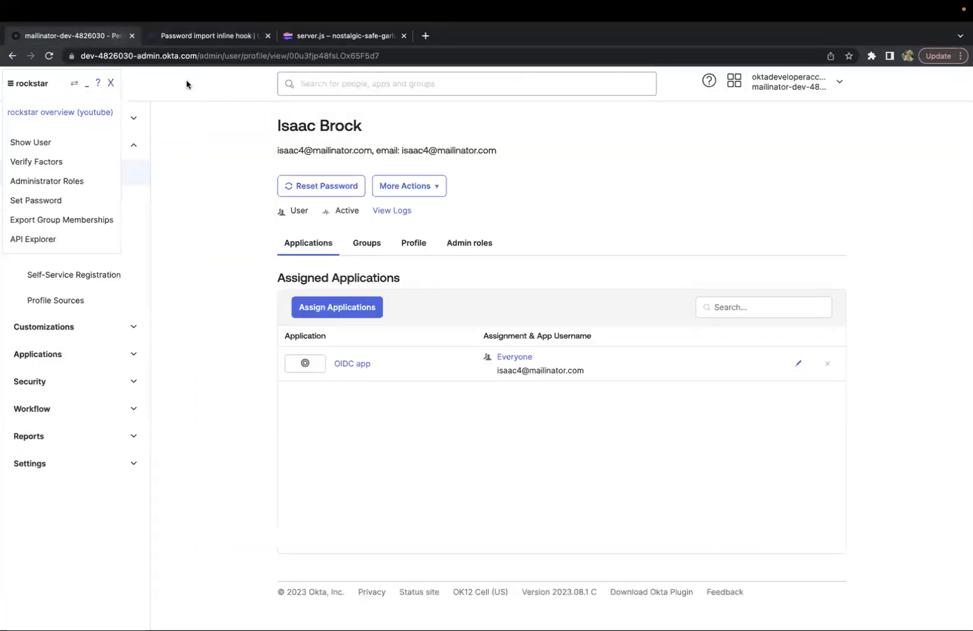
{"action": "left_click", "coordinate": [29, 437]}
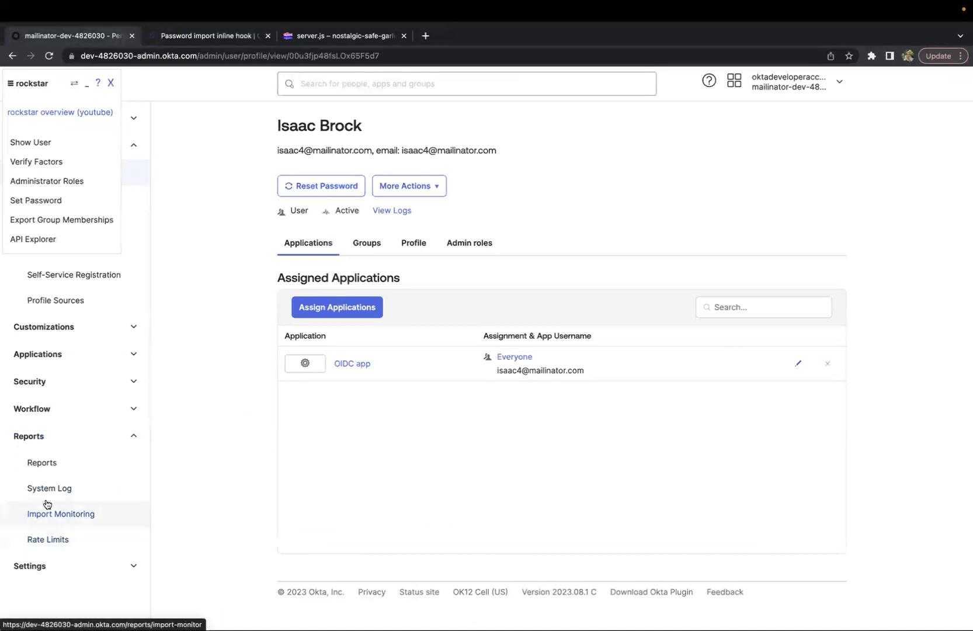
{"action": "left_click", "coordinate": [48, 491]}
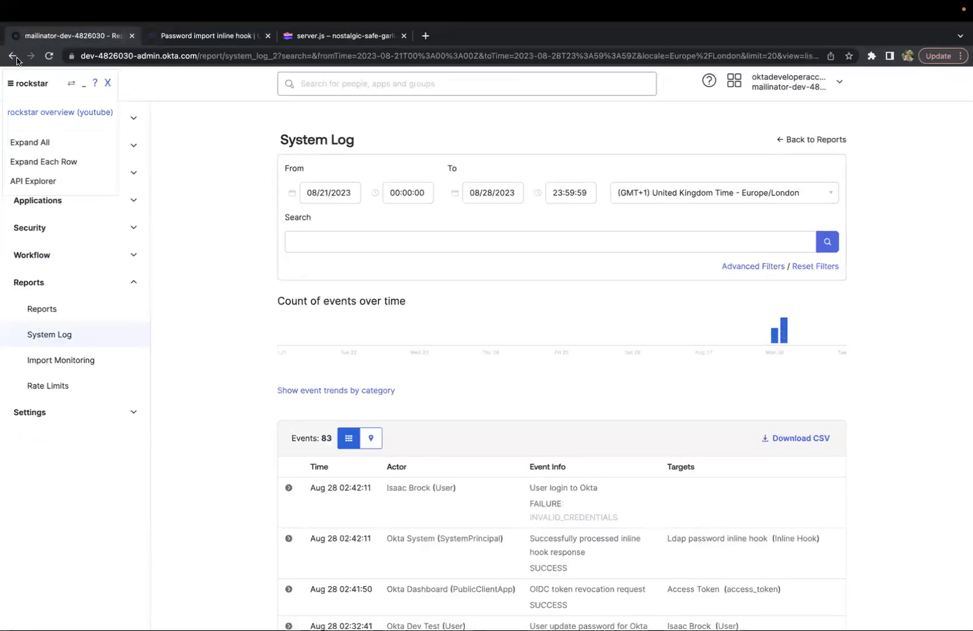
Return to the user's profile and open the System Log again in a second tab
{"action": "left_click", "coordinate": [12, 59]}
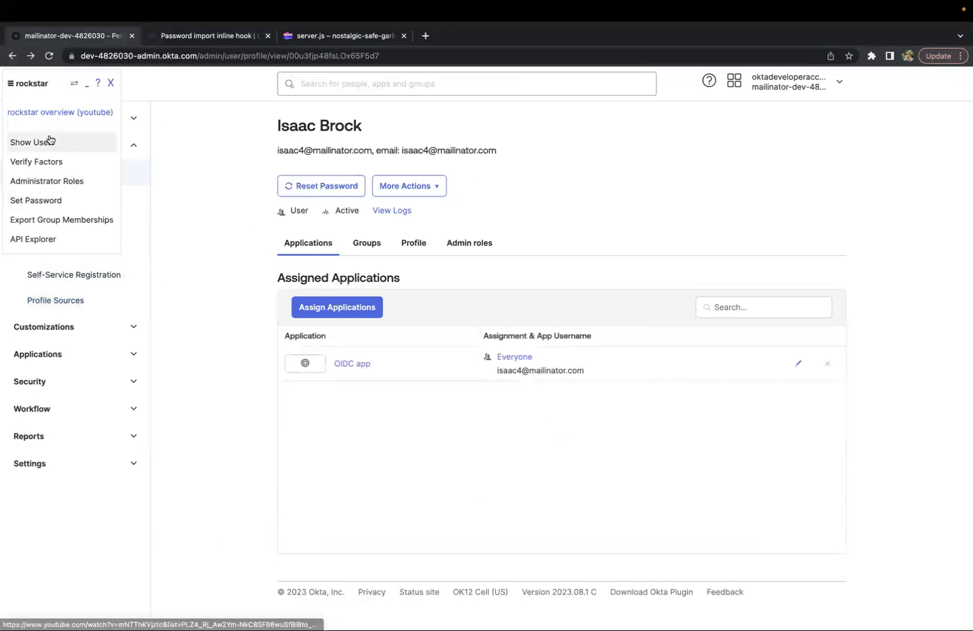
{"action": "left_click", "coordinate": [27, 412]}
{"action": "left_click", "coordinate": [28, 412]}
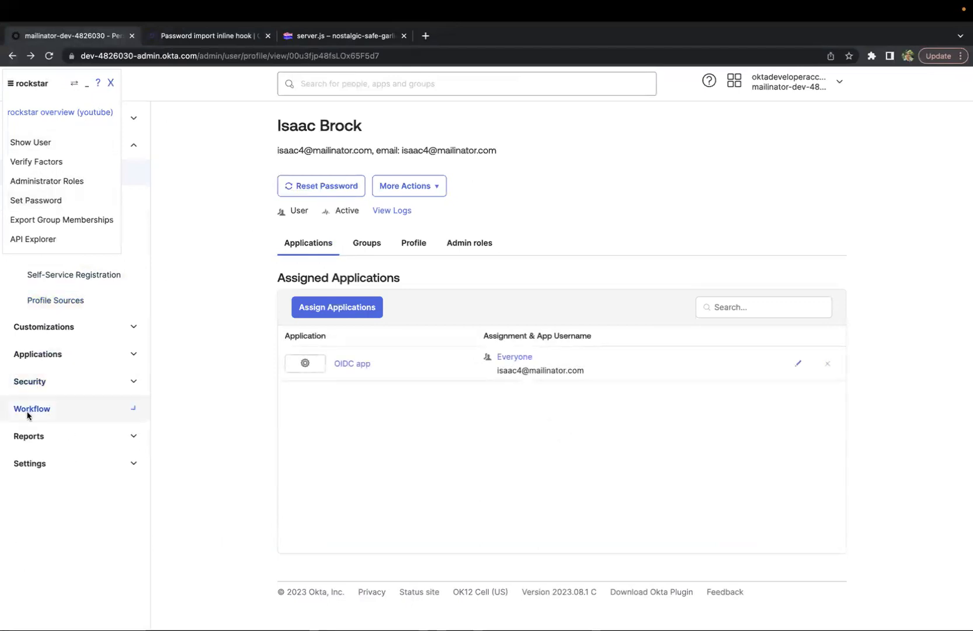
{"action": "left_click", "coordinate": [27, 436]}
{"action": "left_click", "coordinate": [49, 495], "text": "super"}
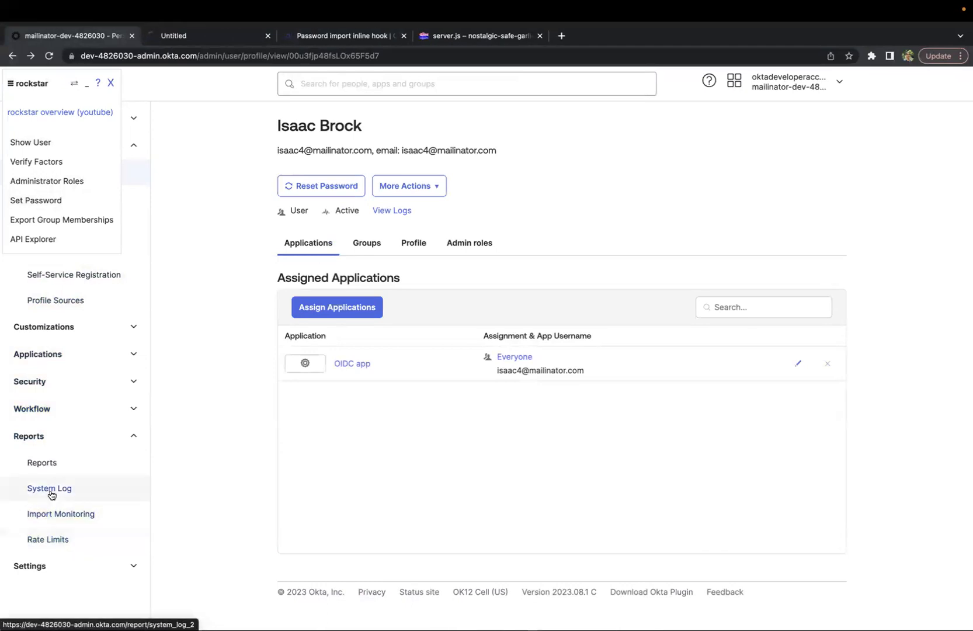
Show the user's raw details again and highlight the IMPORT credential provider block
{"action": "left_click", "coordinate": [25, 149]}
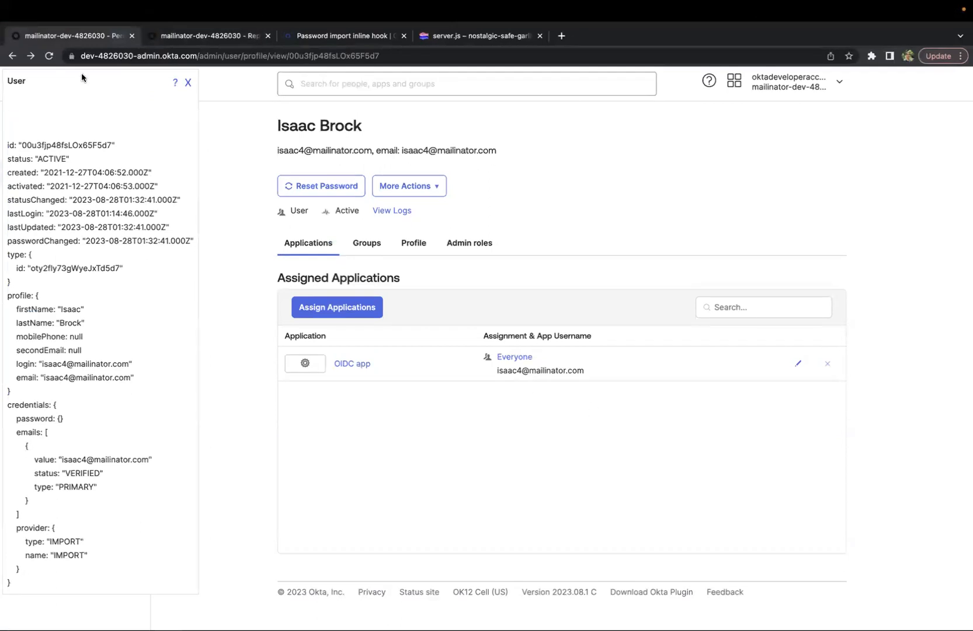
{"action": "left_click", "coordinate": [50, 56]}
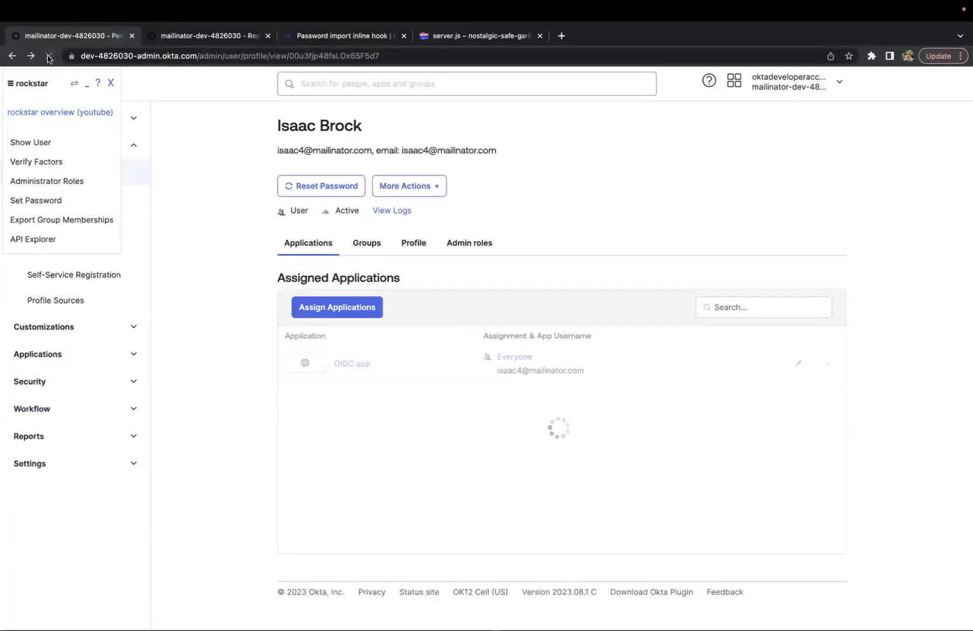
{"action": "left_click", "coordinate": [35, 142]}
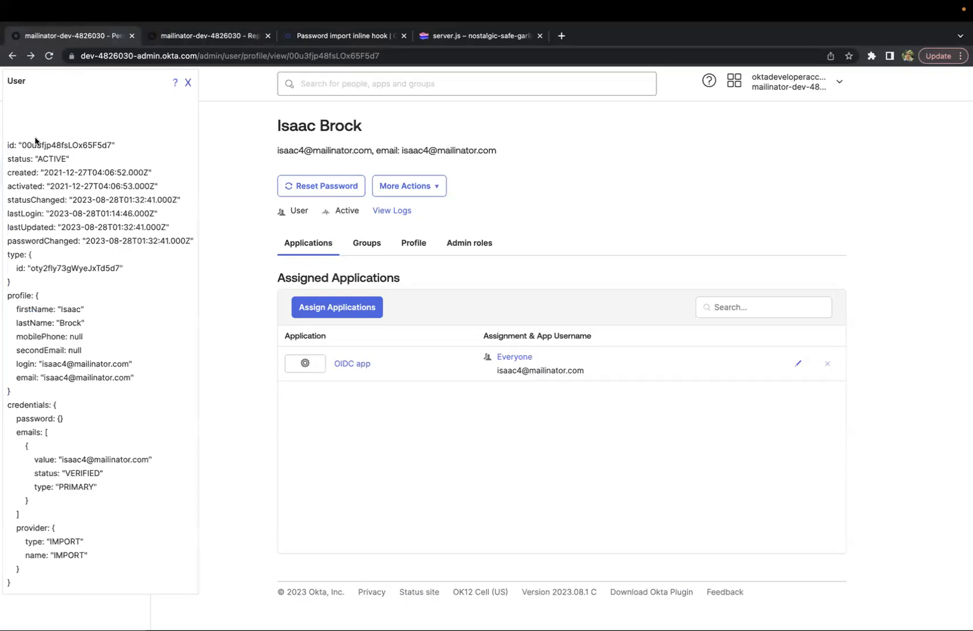
{"action": "left_click_drag", "start_coordinate": [16, 526], "coordinate": [115, 582]}
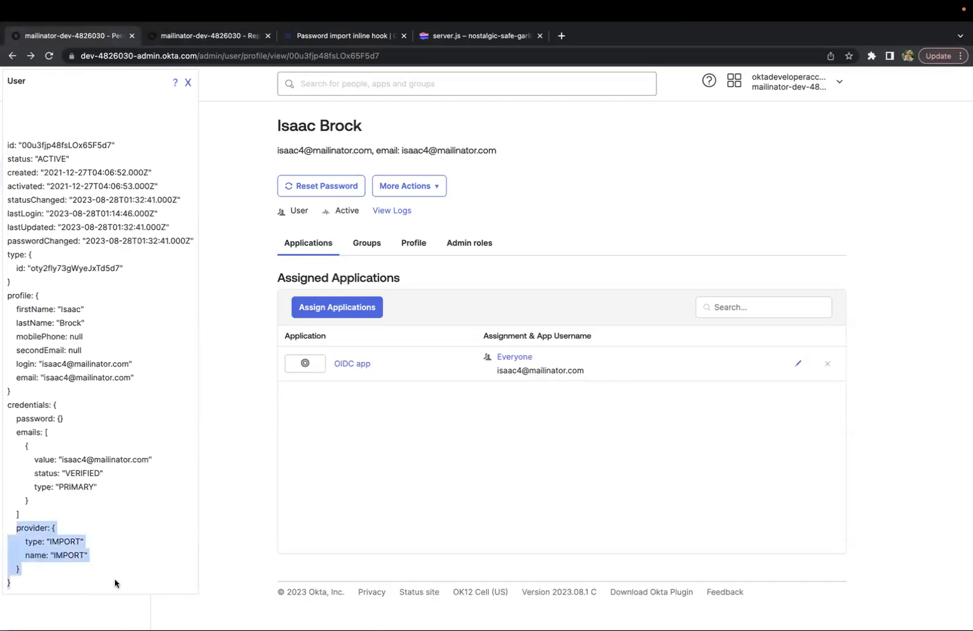
In the System Log tab, highlight the failed user login event and the inline hook response event
{"action": "left_click", "coordinate": [196, 39]}
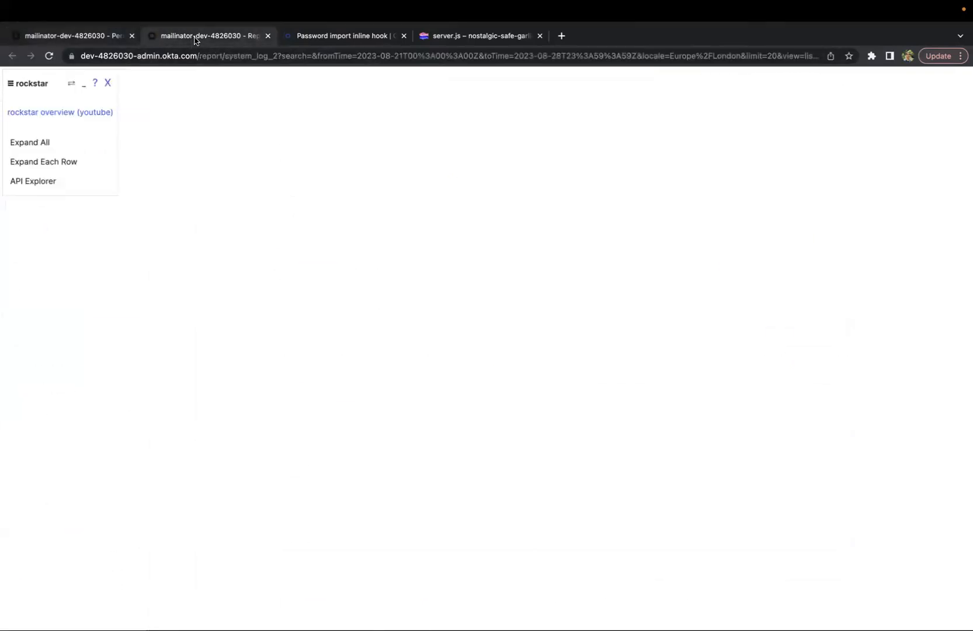
{"action": "scroll", "coordinate": [305, 405], "scroll_direction": "down", "scroll_amount": 2}
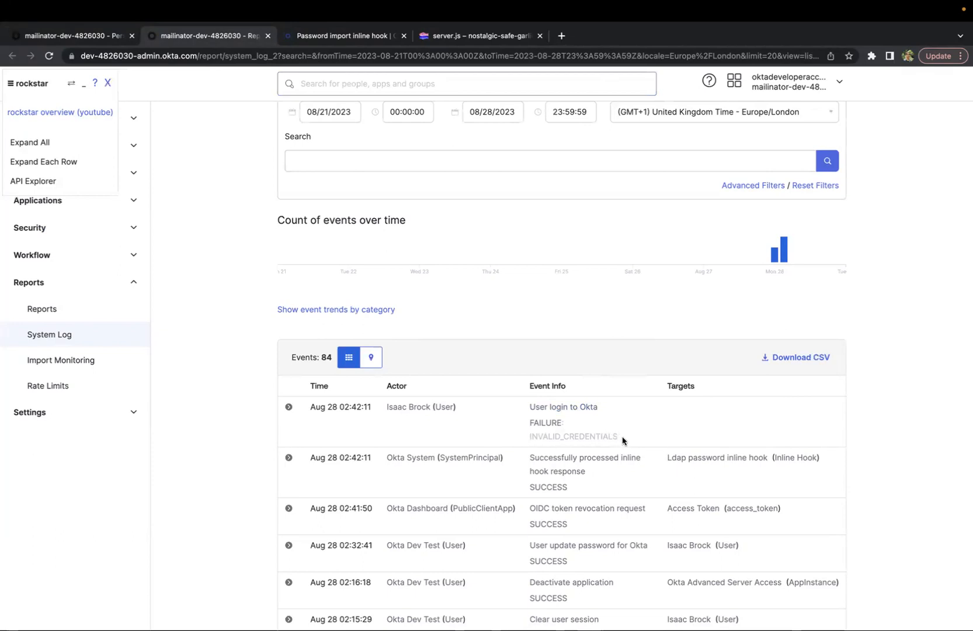
{"action": "left_click_drag", "start_coordinate": [621, 439], "coordinate": [291, 418]}
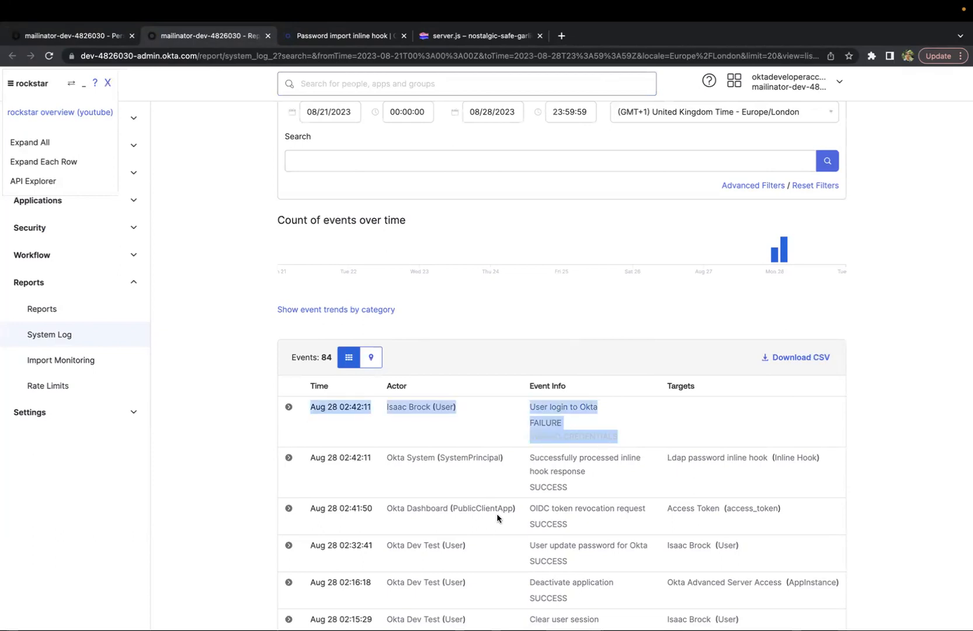
{"action": "left_click", "coordinate": [351, 406]}
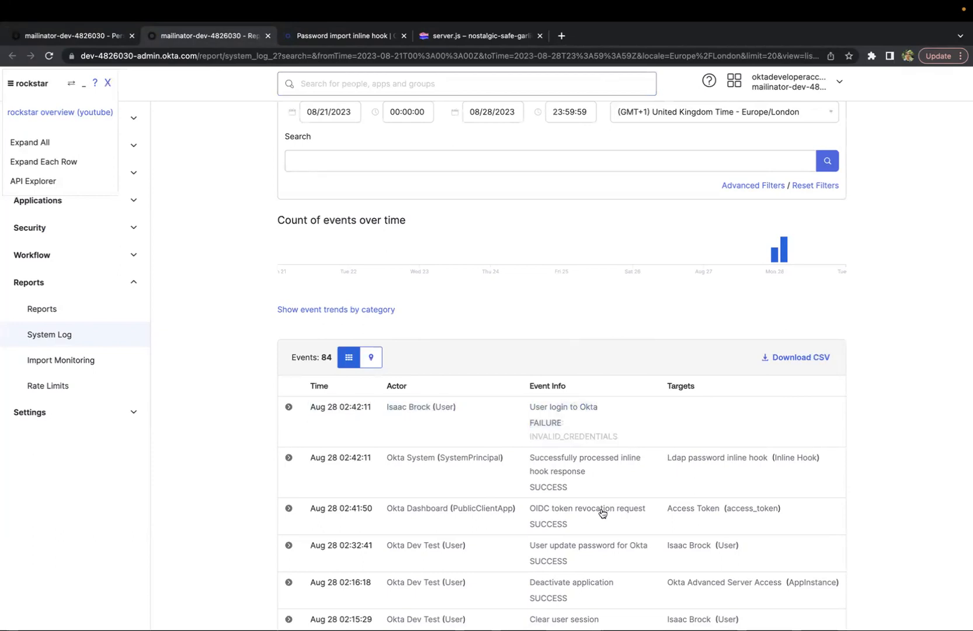
{"action": "left_click_drag", "start_coordinate": [583, 490], "coordinate": [372, 419]}
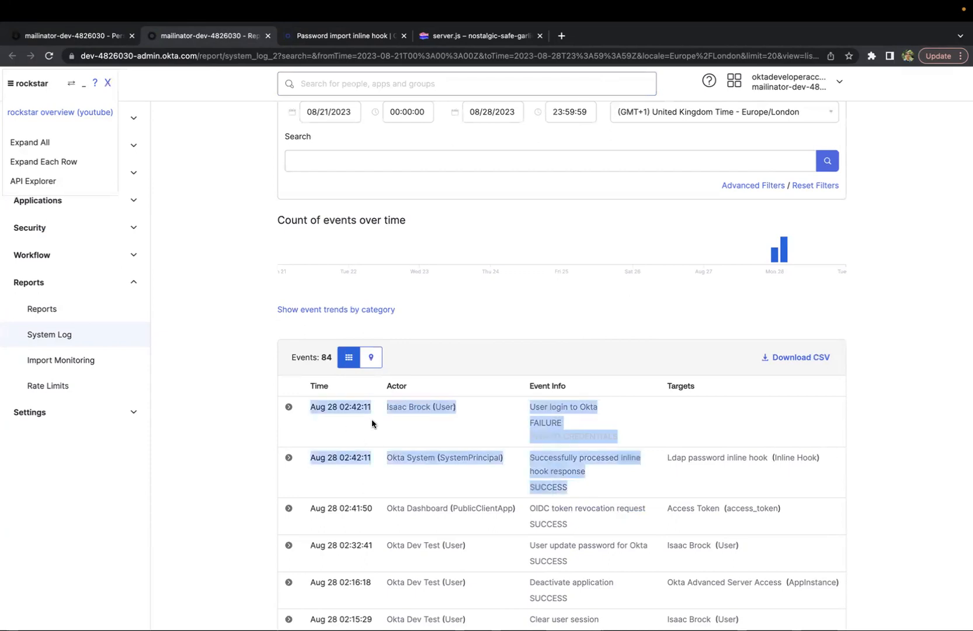
Retry signing in as the imported user by entering the correct seven-character account password
{"action": "left_click", "coordinate": [634, 495]}
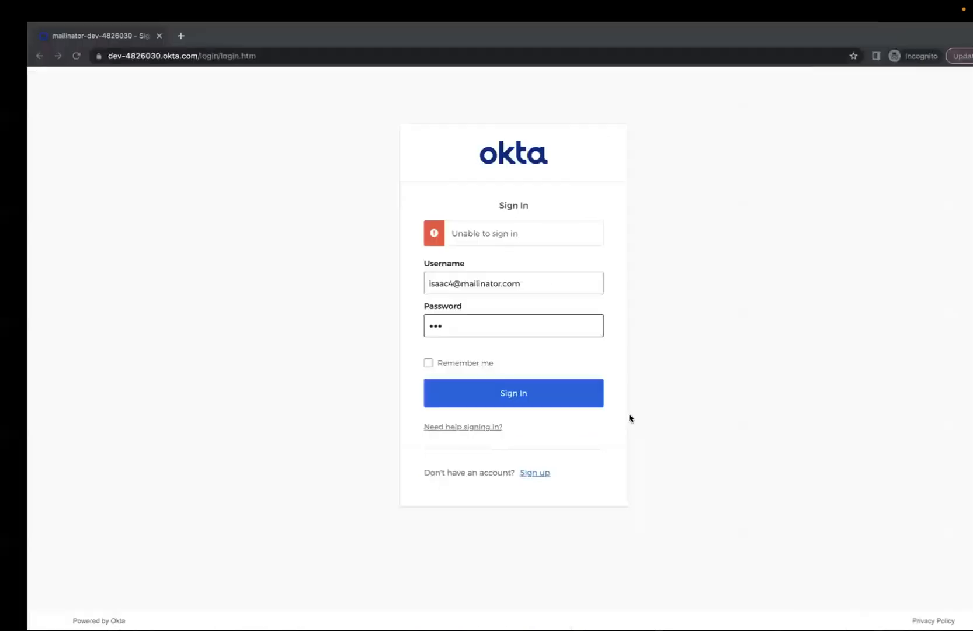
{"action": "left_click_drag", "start_coordinate": [446, 322], "coordinate": [340, 326]}
{"action": "type", "text": "•••••••"}
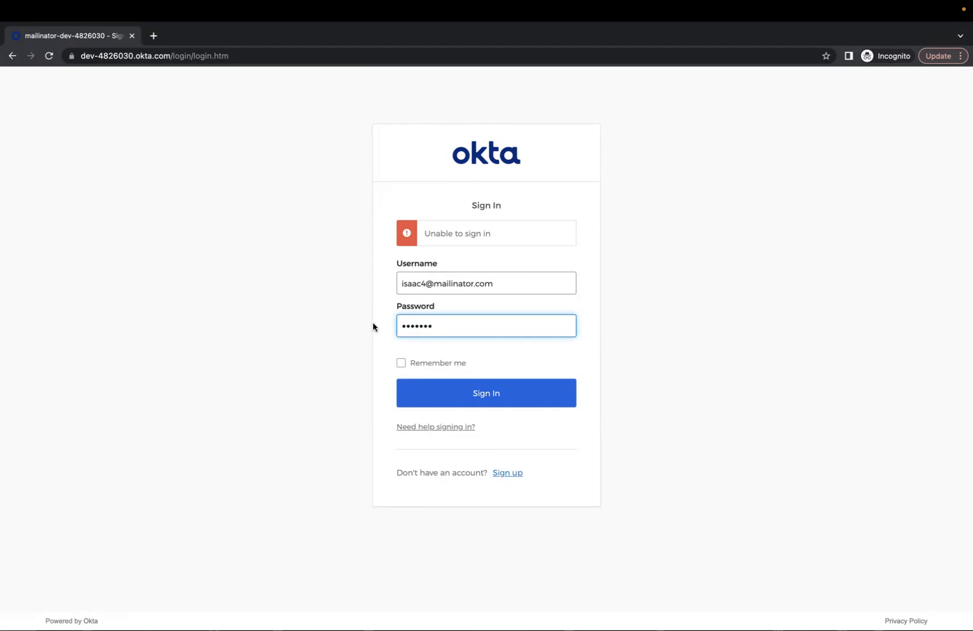
{"action": "left_click", "coordinate": [462, 393]}
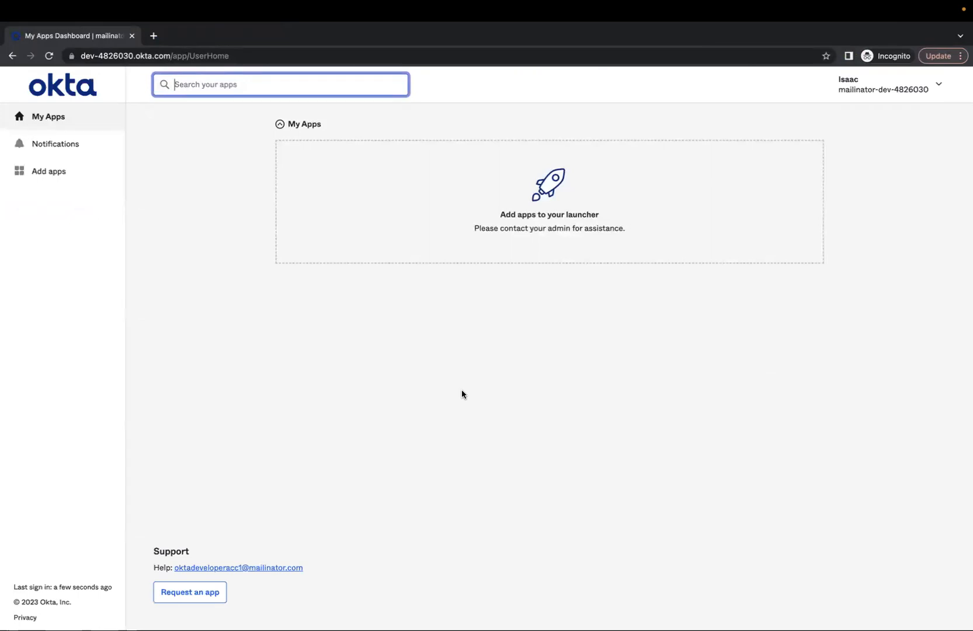
Refresh the System Log search in the admin console
{"action": "key", "text": "ctrl+Left"}
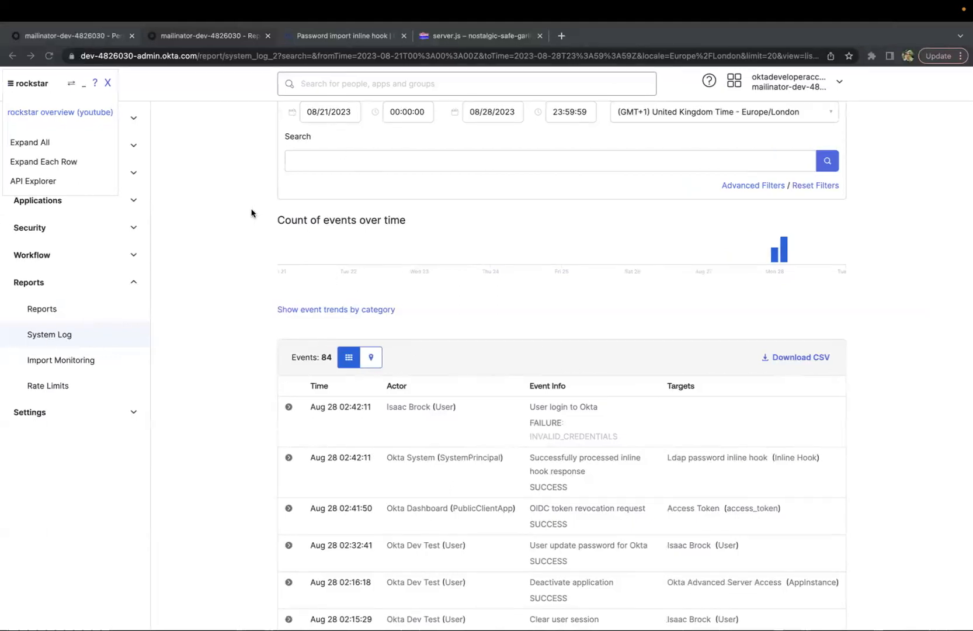
{"action": "left_click", "coordinate": [827, 164]}
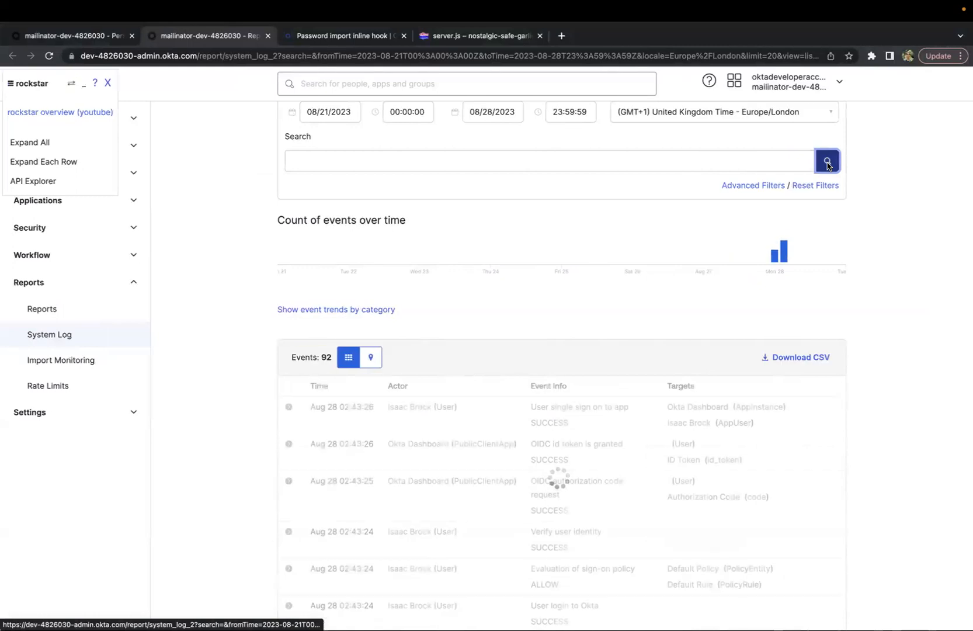
{"action": "scroll", "coordinate": [626, 463], "scroll_direction": "down", "scroll_amount": 3}
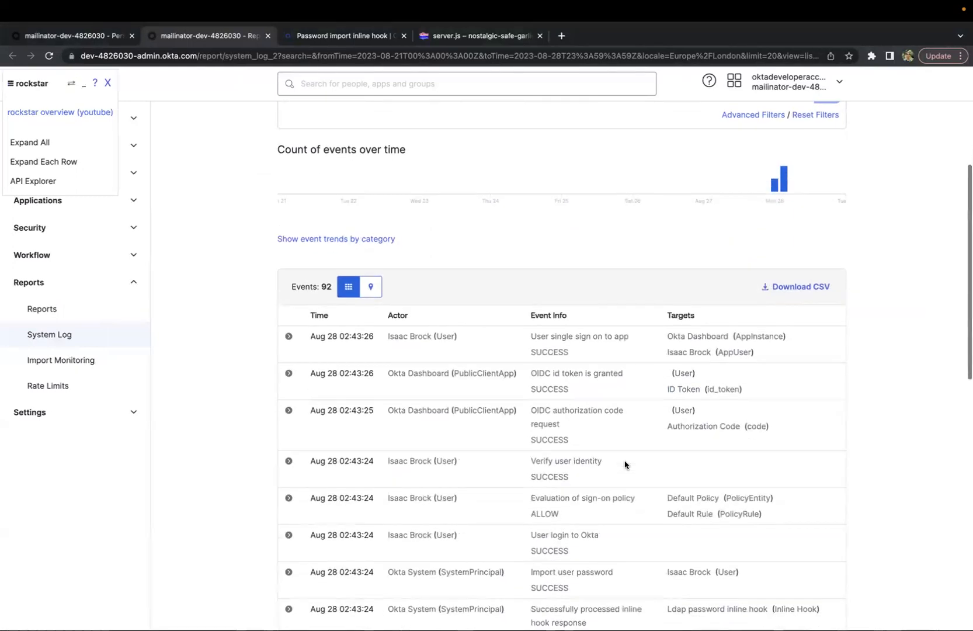
Highlight the new inline hook response, import user password and successful login events
{"action": "scroll", "coordinate": [625, 465], "scroll_direction": "down", "scroll_amount": 2}
{"action": "left_click_drag", "start_coordinate": [641, 478], "coordinate": [311, 450]}
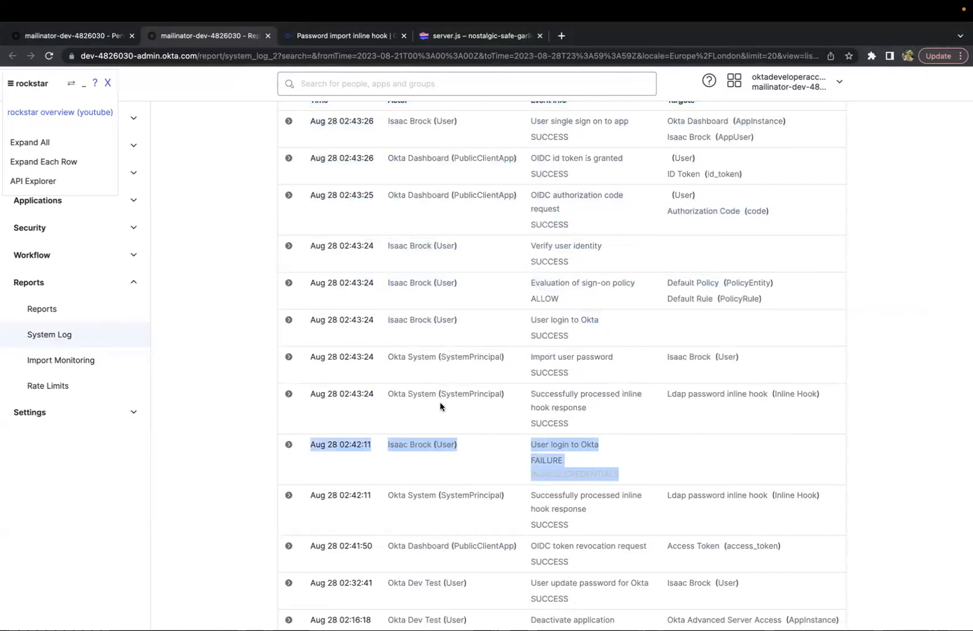
{"action": "left_click_drag", "start_coordinate": [578, 422], "coordinate": [317, 376]}
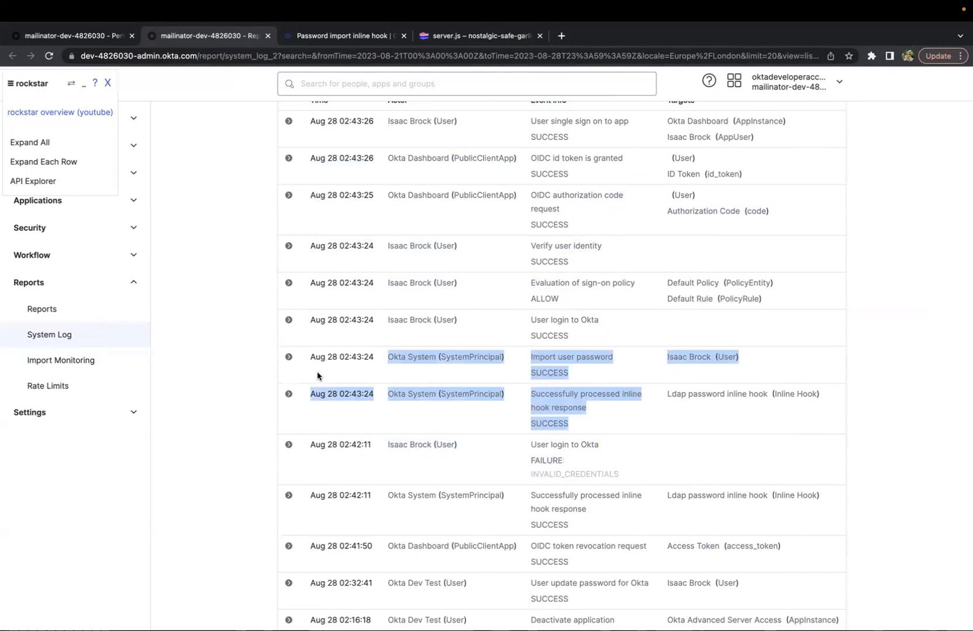
{"action": "left_click_drag", "start_coordinate": [608, 424], "coordinate": [293, 389]}
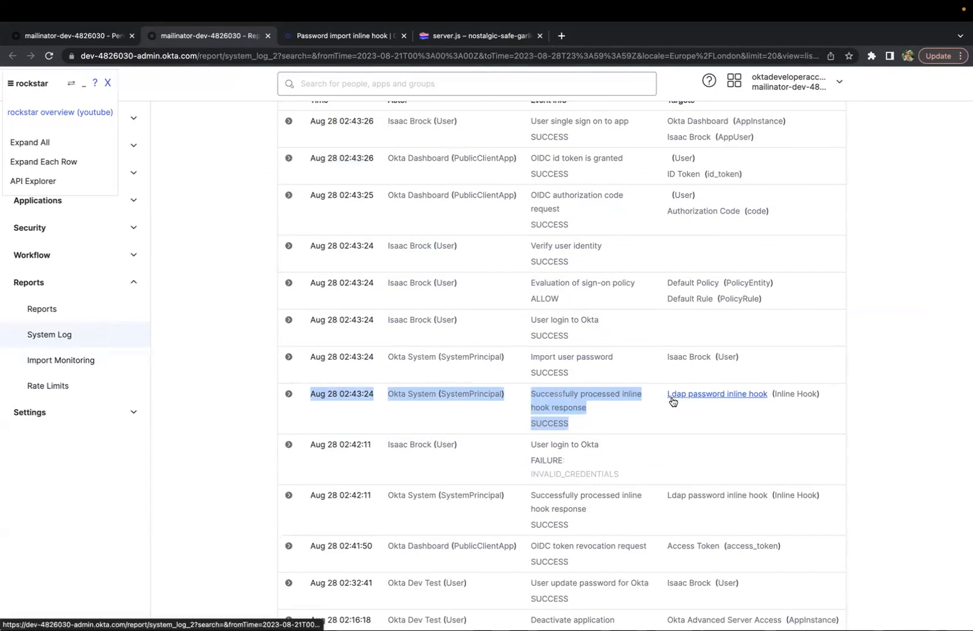
{"action": "left_click_drag", "start_coordinate": [587, 366], "coordinate": [298, 326]}
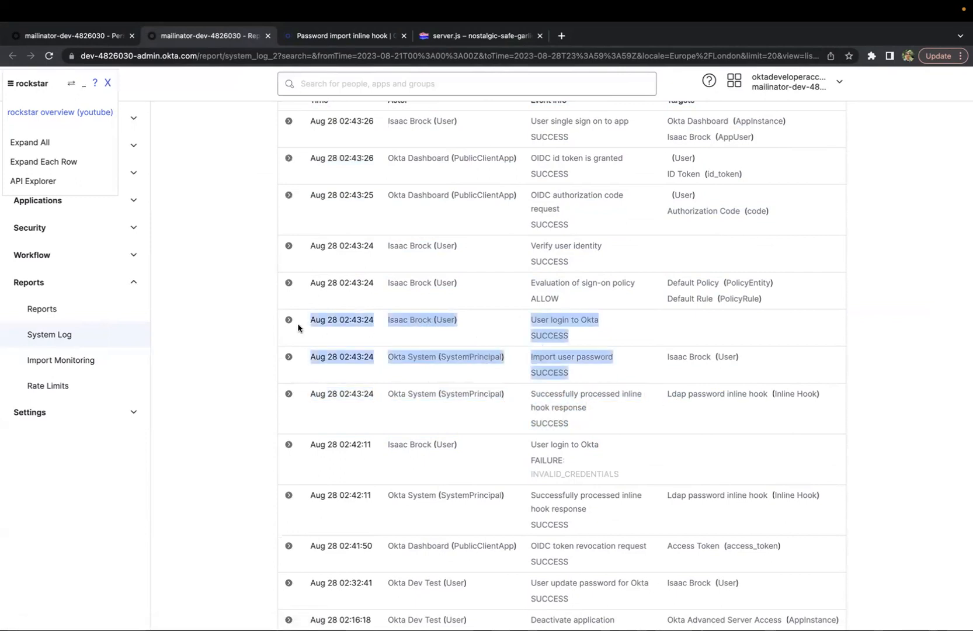
In the Glitch server.js code, highlight the credential VERIFIED command the hook returns
{"action": "left_click", "coordinate": [618, 380]}
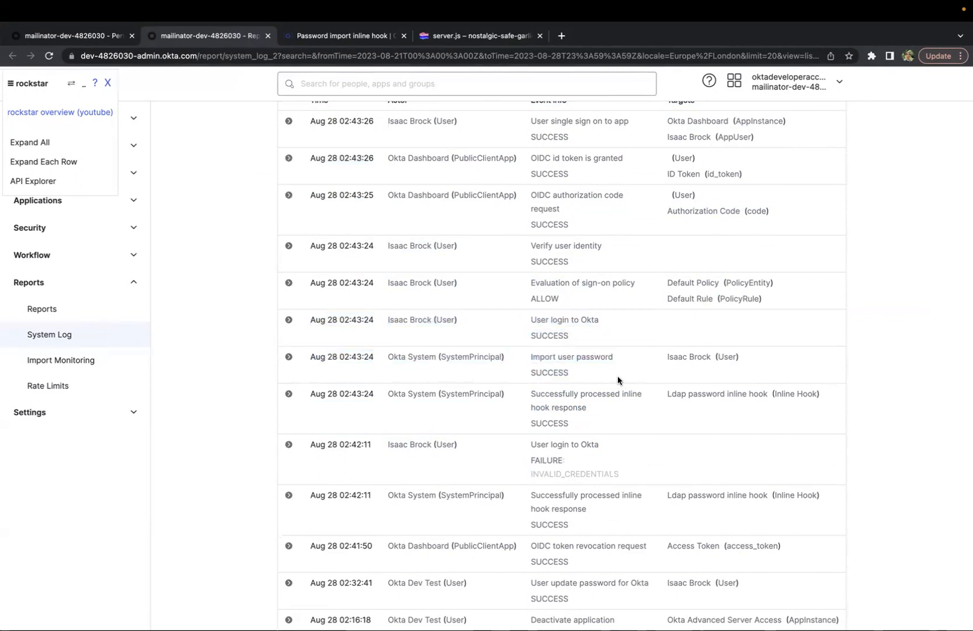
{"action": "left_click", "coordinate": [444, 39]}
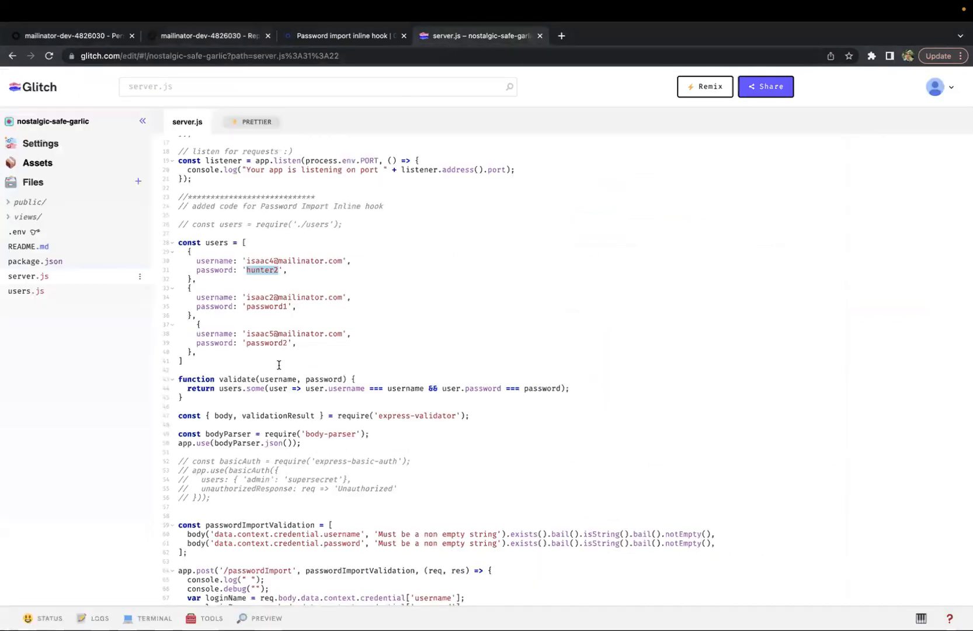
{"action": "scroll", "coordinate": [279, 365], "scroll_direction": "down", "scroll_amount": 6}
{"action": "left_click_drag", "start_coordinate": [228, 428], "coordinate": [374, 428]}
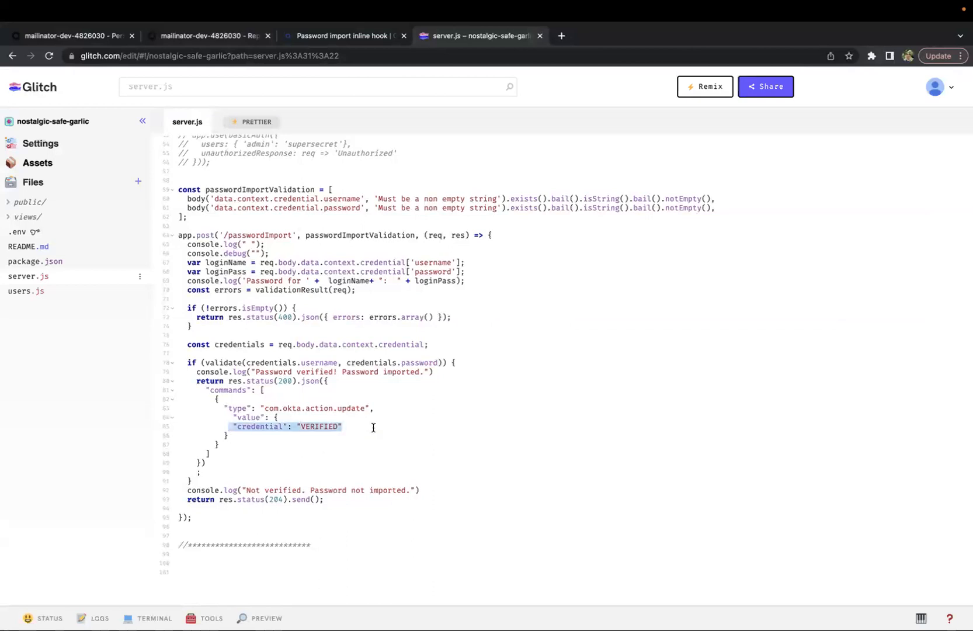
In the System Log, highlight the user login, import user password and inline hook response events
{"action": "left_click", "coordinate": [191, 38]}
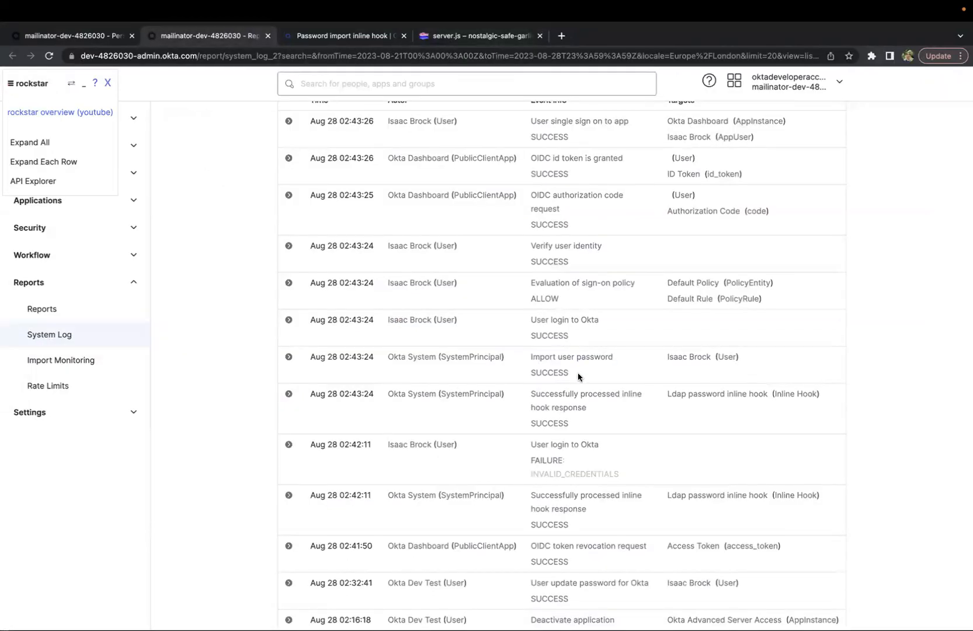
{"action": "left_click_drag", "start_coordinate": [578, 371], "coordinate": [319, 358]}
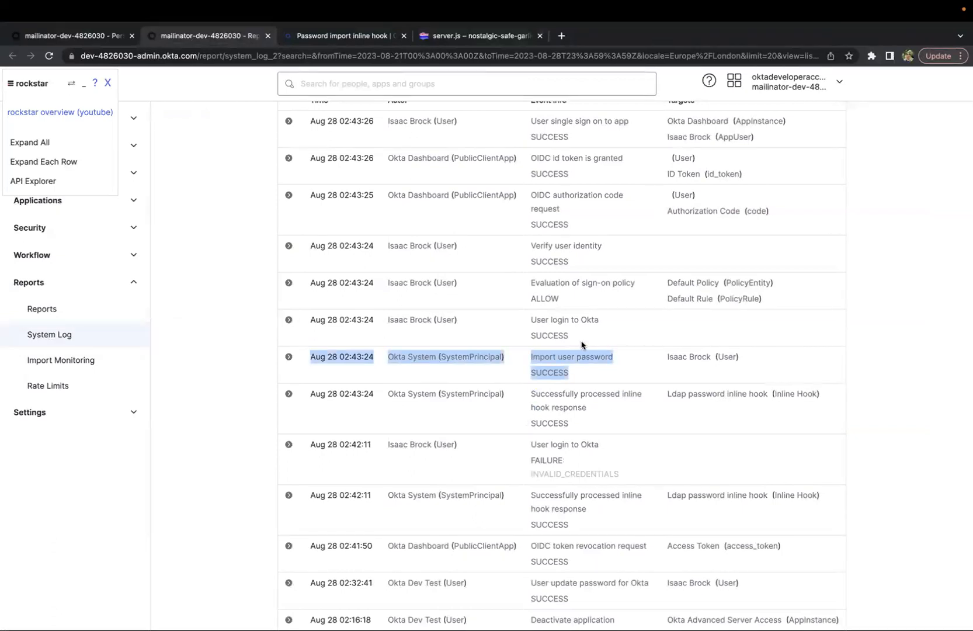
{"action": "left_click_drag", "start_coordinate": [592, 331], "coordinate": [311, 321]}
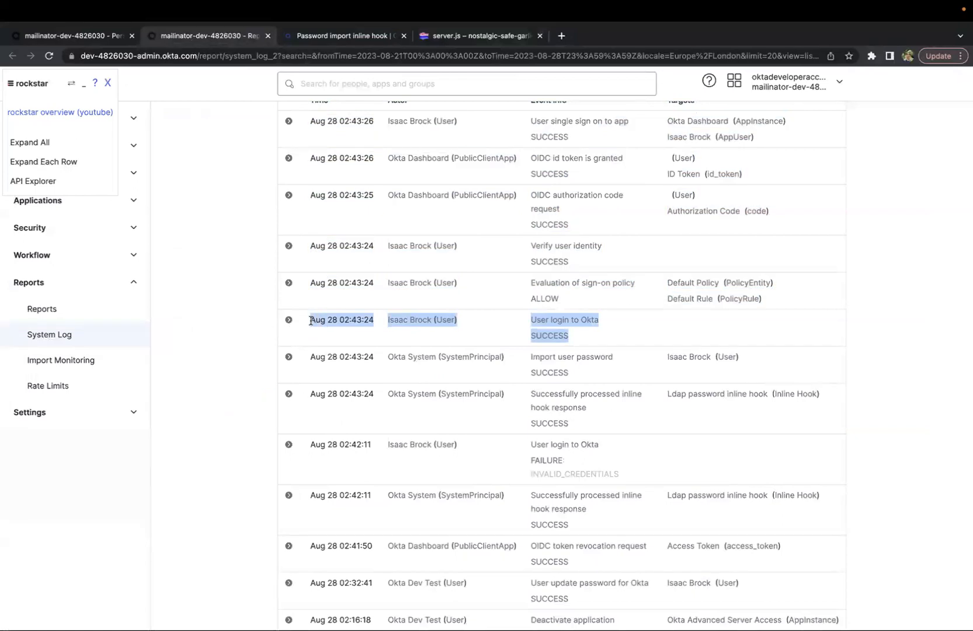
{"action": "left_click", "coordinate": [576, 339]}
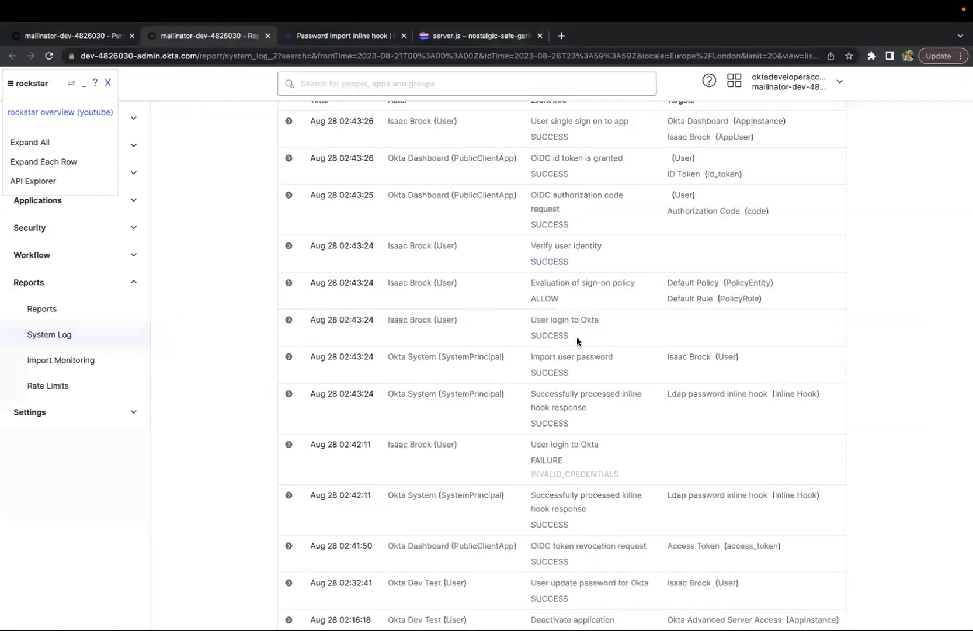
{"action": "scroll", "coordinate": [589, 294], "scroll_direction": "up", "scroll_amount": 2}
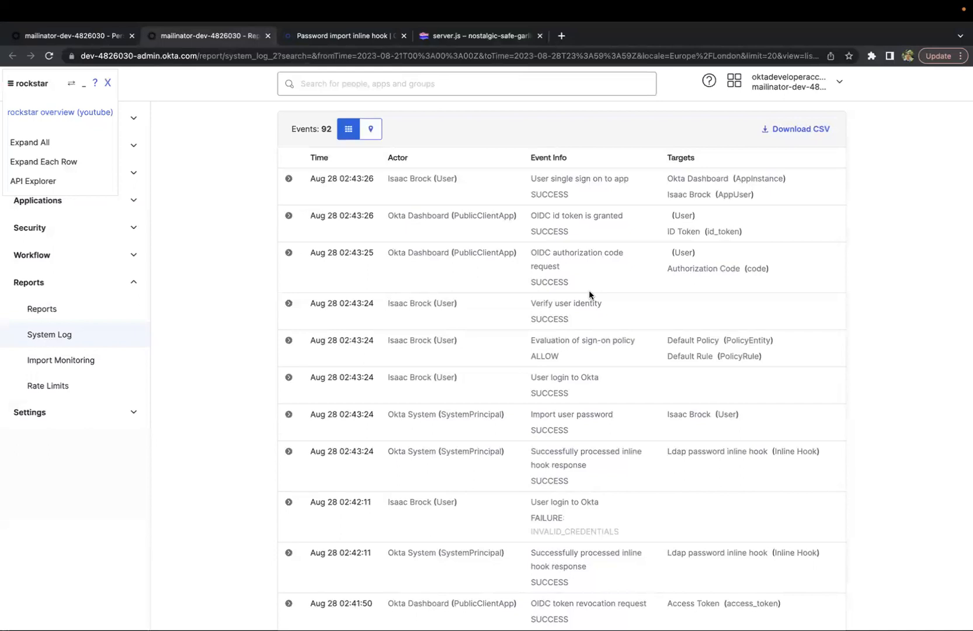
{"action": "left_click_drag", "start_coordinate": [608, 322], "coordinate": [281, 188]}
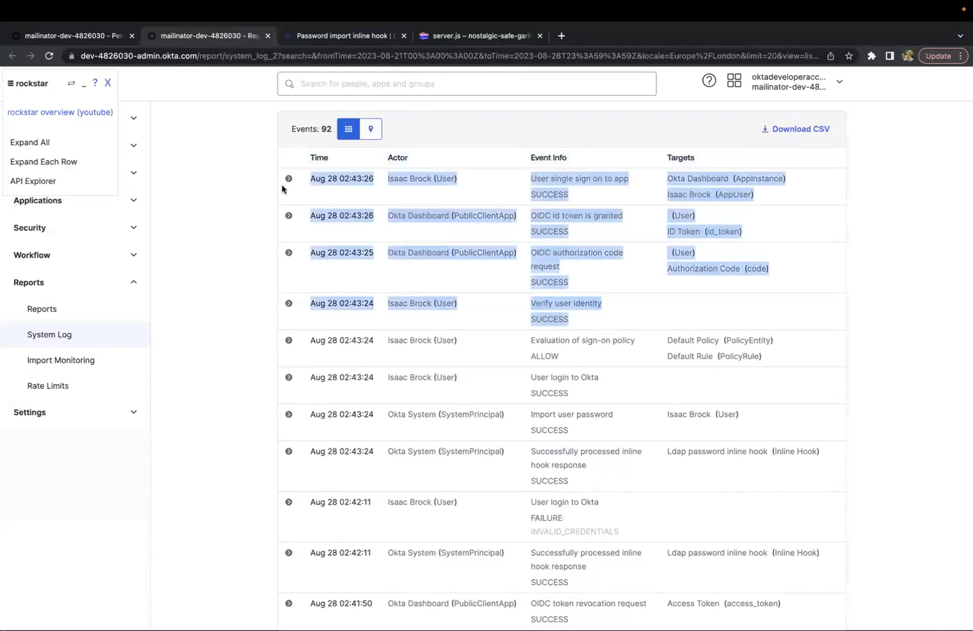
{"action": "left_click_drag", "start_coordinate": [603, 481], "coordinate": [300, 420]}
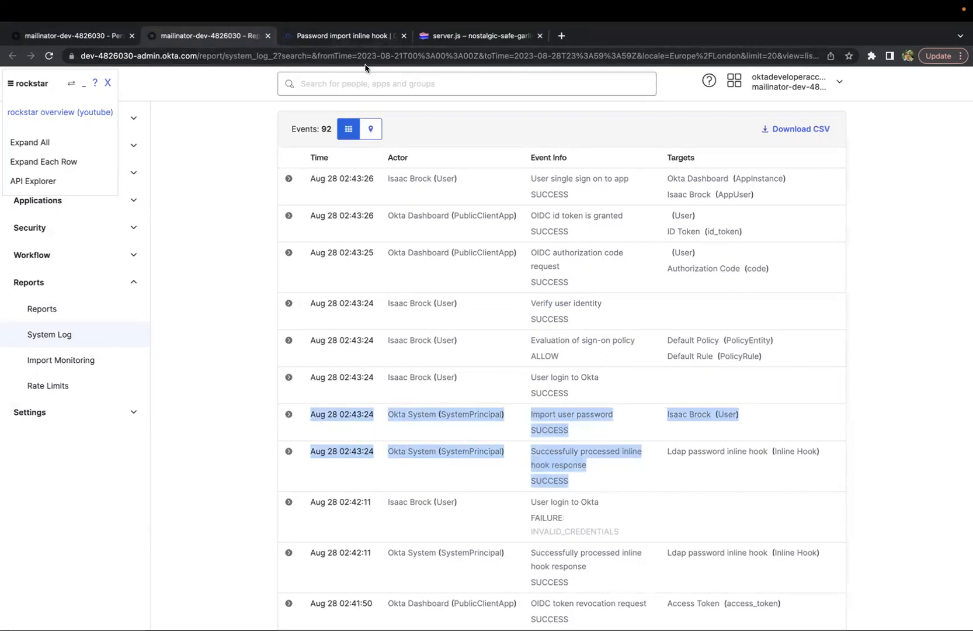
Reload the imported user's details in the rockstar panel and highlight its credentials provider type
{"action": "left_click", "coordinate": [85, 37]}
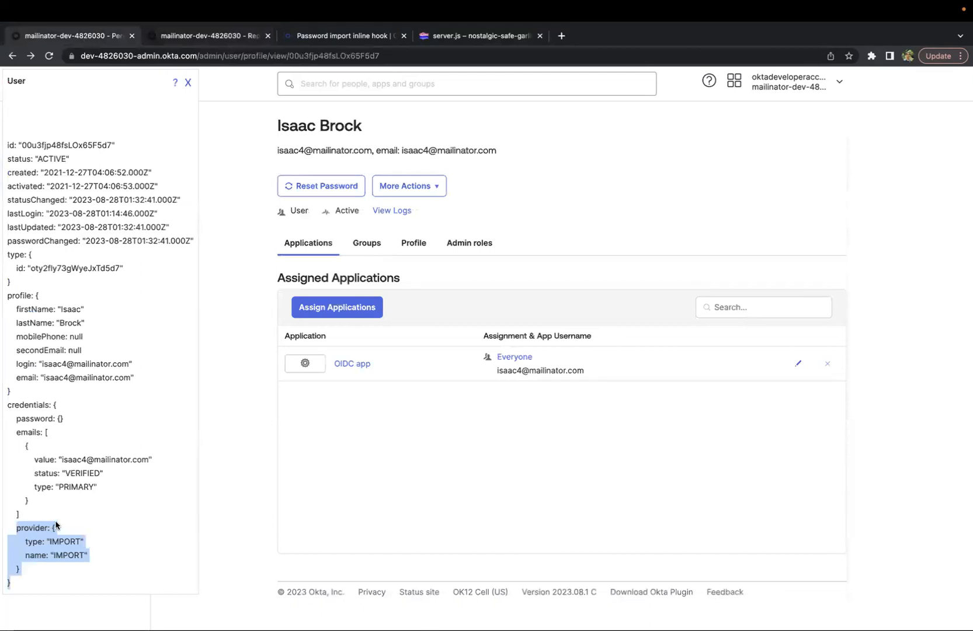
{"action": "left_click", "coordinate": [31, 539]}
{"action": "left_click_drag", "start_coordinate": [16, 529], "coordinate": [84, 582]}
{"action": "left_click", "coordinate": [49, 56]}
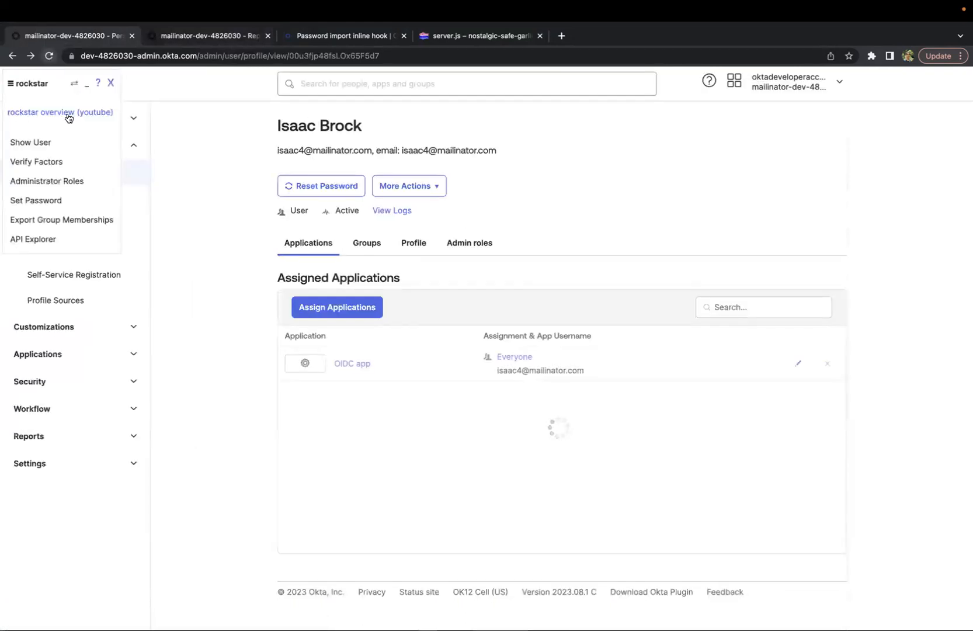
{"action": "left_click", "coordinate": [30, 142]}
{"action": "left_click_drag", "start_coordinate": [79, 559], "coordinate": [5, 534]}
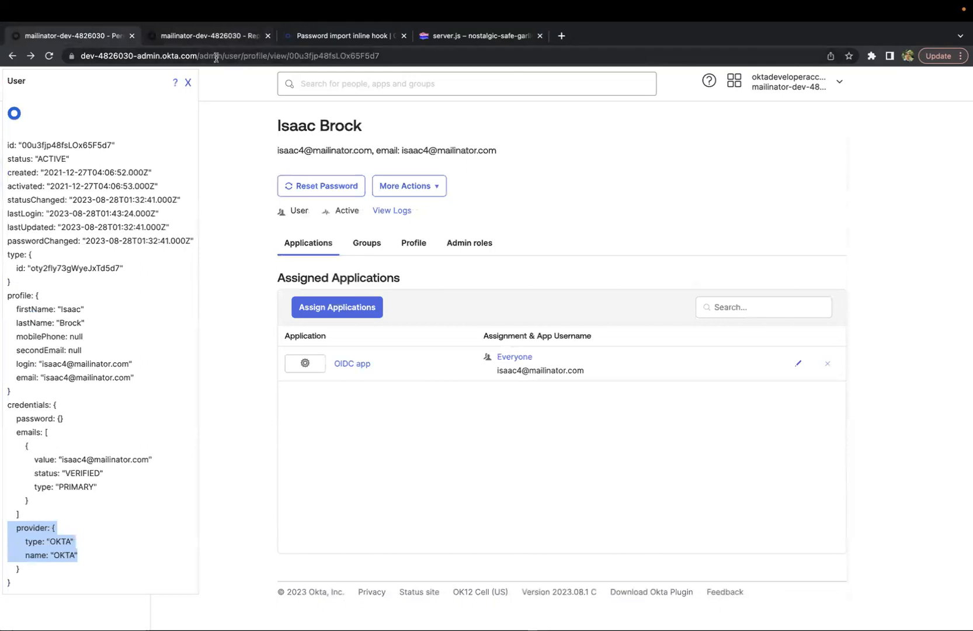
Return to the System Log and rerun its event search
{"action": "left_click", "coordinate": [215, 36]}
{"action": "left_click_drag", "start_coordinate": [584, 467], "coordinate": [303, 429]}
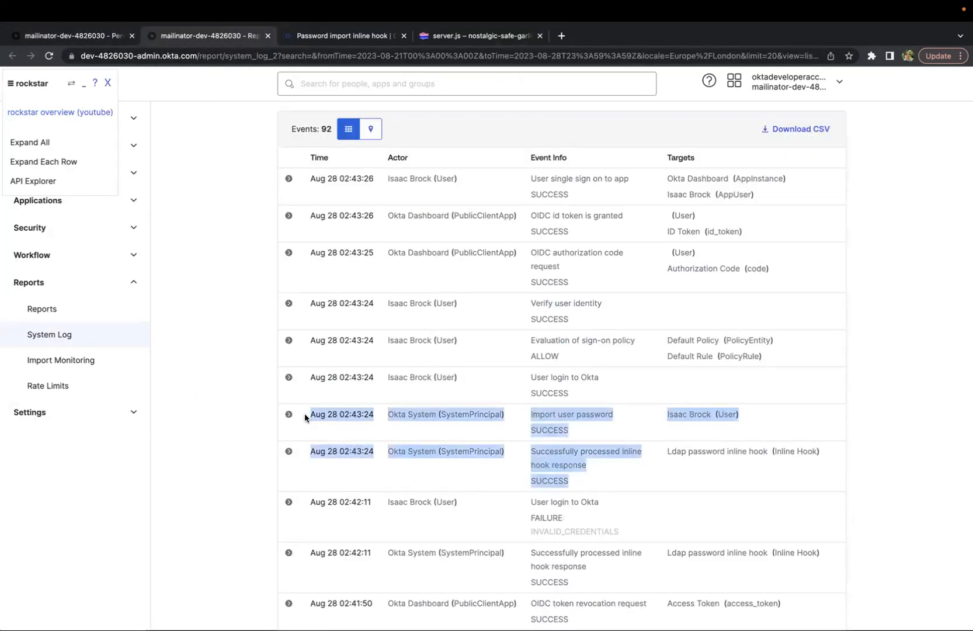
{"action": "scroll", "coordinate": [670, 204], "scroll_direction": "up", "scroll_amount": 3}
{"action": "scroll", "coordinate": [670, 204], "scroll_direction": "up", "scroll_amount": 1}
{"action": "left_click", "coordinate": [826, 135]}
Sign out of the end-user dashboard in the incognito window
{"action": "key", "text": "ctrl+Right"}
{"action": "left_click", "coordinate": [892, 88]}
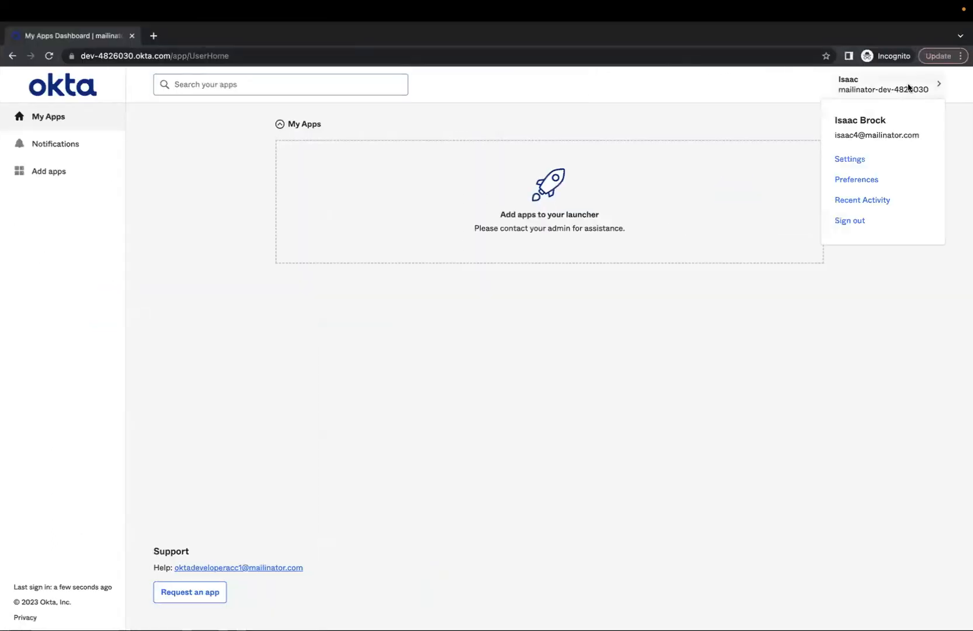
{"action": "left_click", "coordinate": [848, 223]}
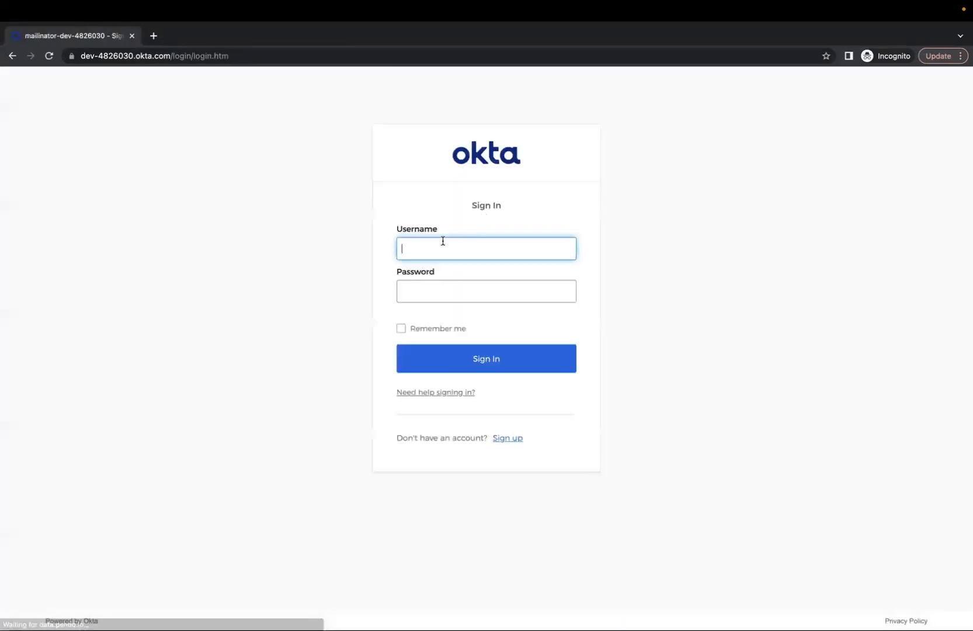
Sign in again with the imported user's e-mail username and the pasted account password
{"action": "left_click", "coordinate": [440, 244]}
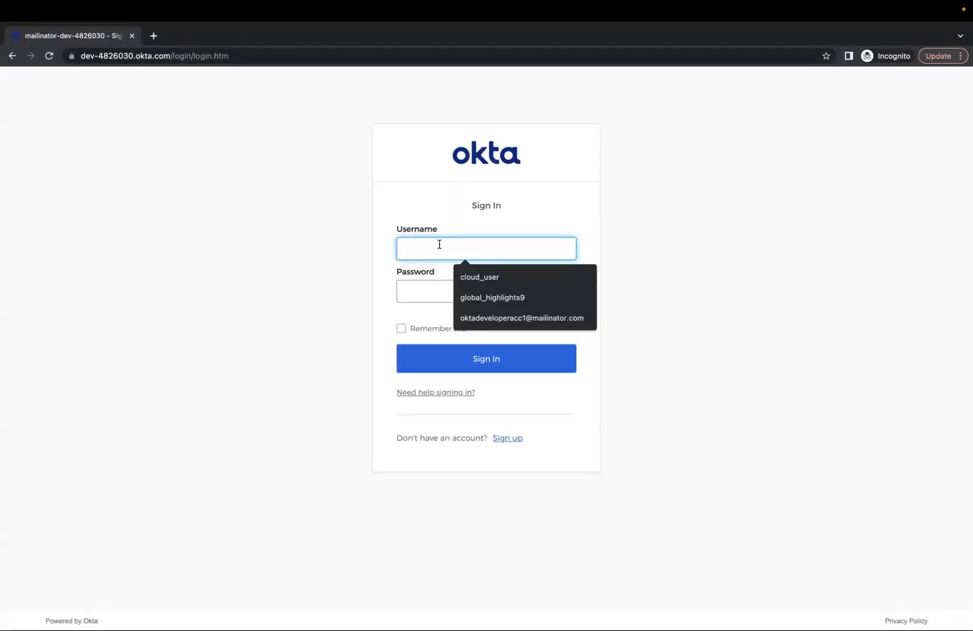
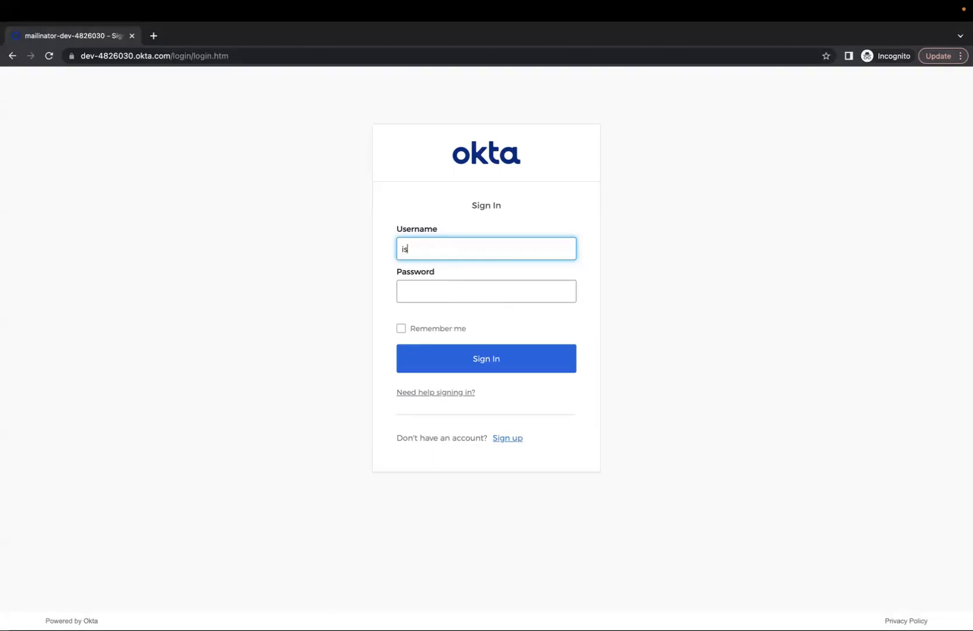
{"action": "left_click", "coordinate": [432, 284]}
{"action": "key", "text": "ctrl+v"}
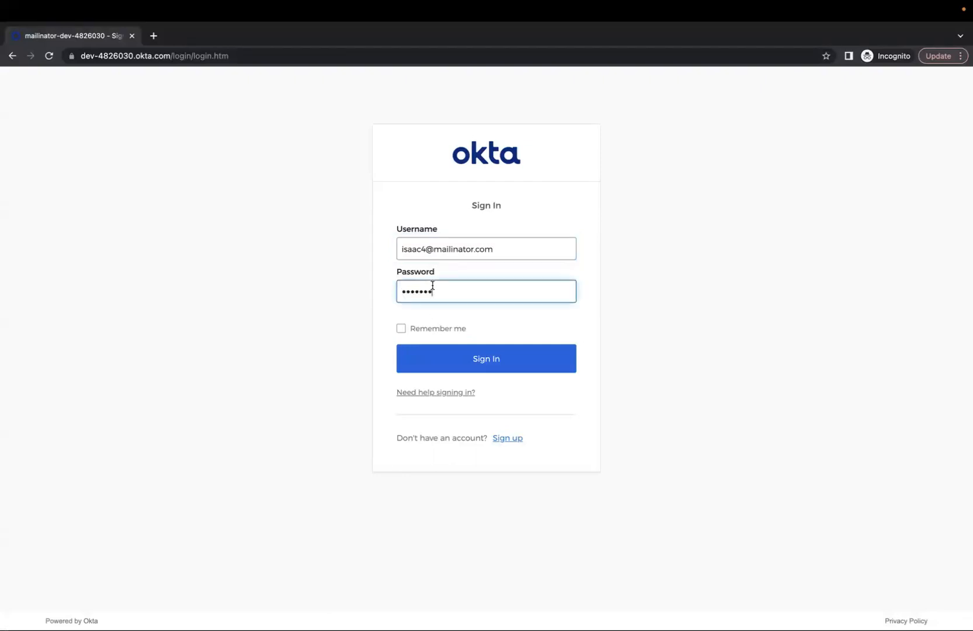
{"action": "left_click", "coordinate": [450, 359]}
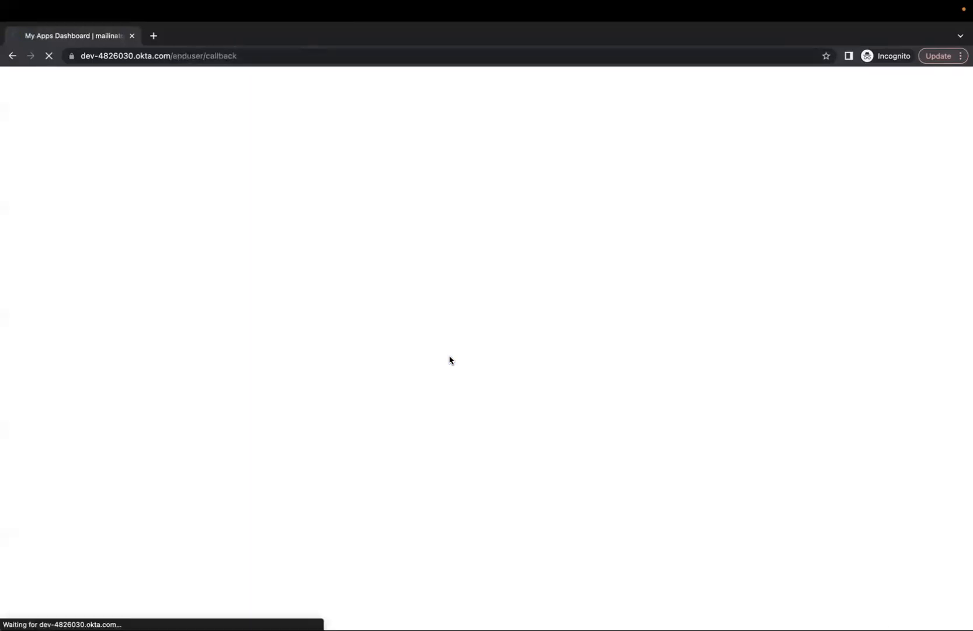
Refresh the System Log search in the admin console
{"action": "key", "text": "ctrl+Left"}
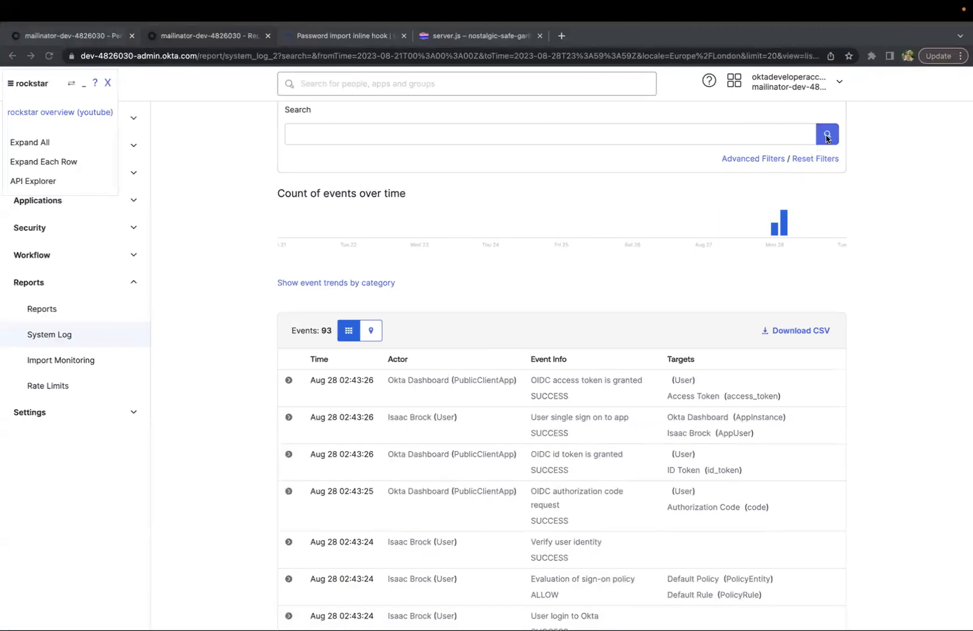
{"action": "left_click", "coordinate": [826, 136]}
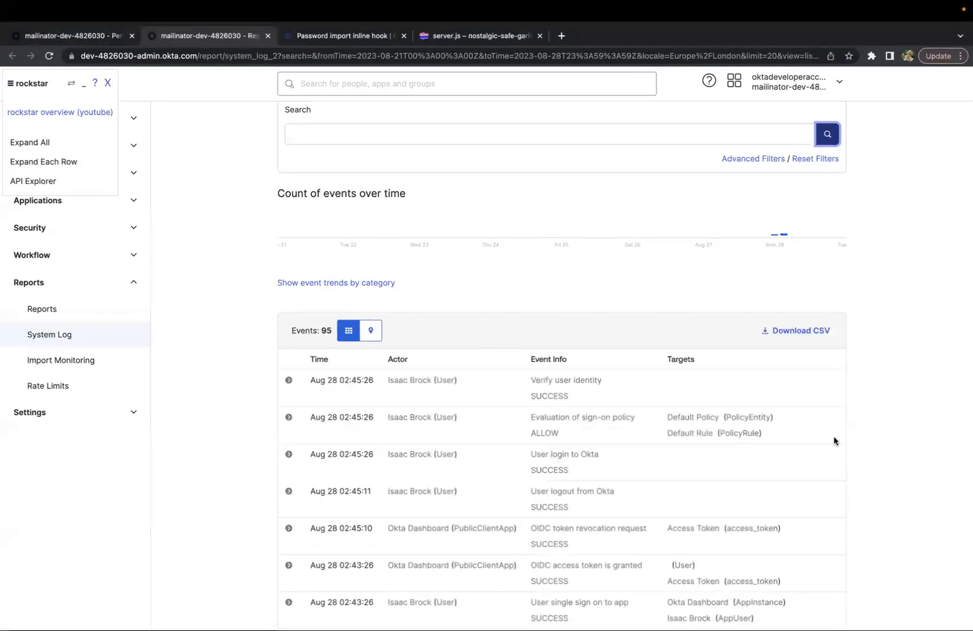
Highlight the new user logout and user login events at the top of the System Log
{"action": "scroll", "coordinate": [834, 438], "scroll_direction": "down", "scroll_amount": 2}
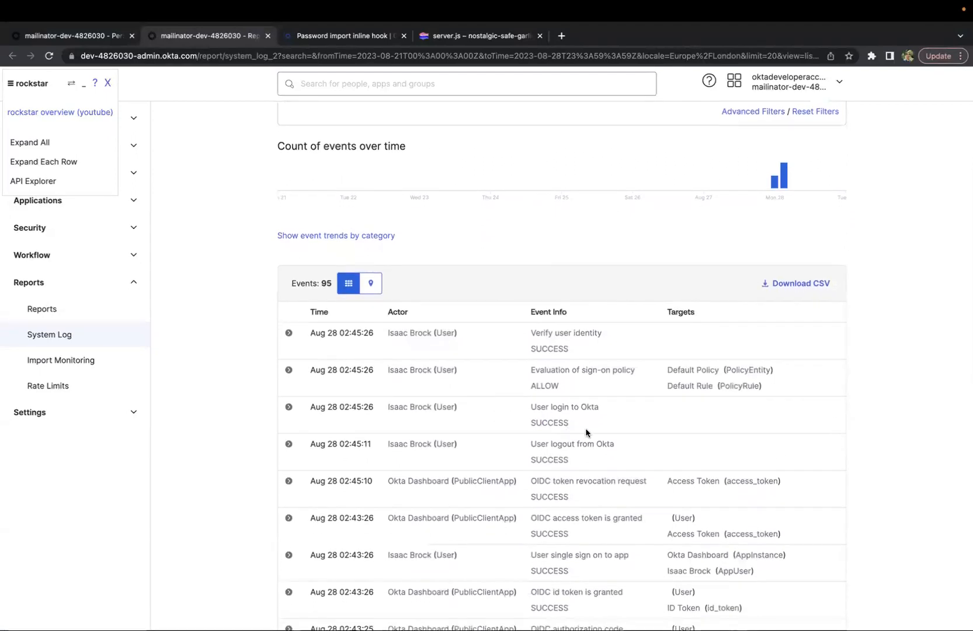
{"action": "scroll", "coordinate": [586, 427], "scroll_direction": "down", "scroll_amount": 1}
{"action": "left_click_drag", "start_coordinate": [581, 407], "coordinate": [303, 396]}
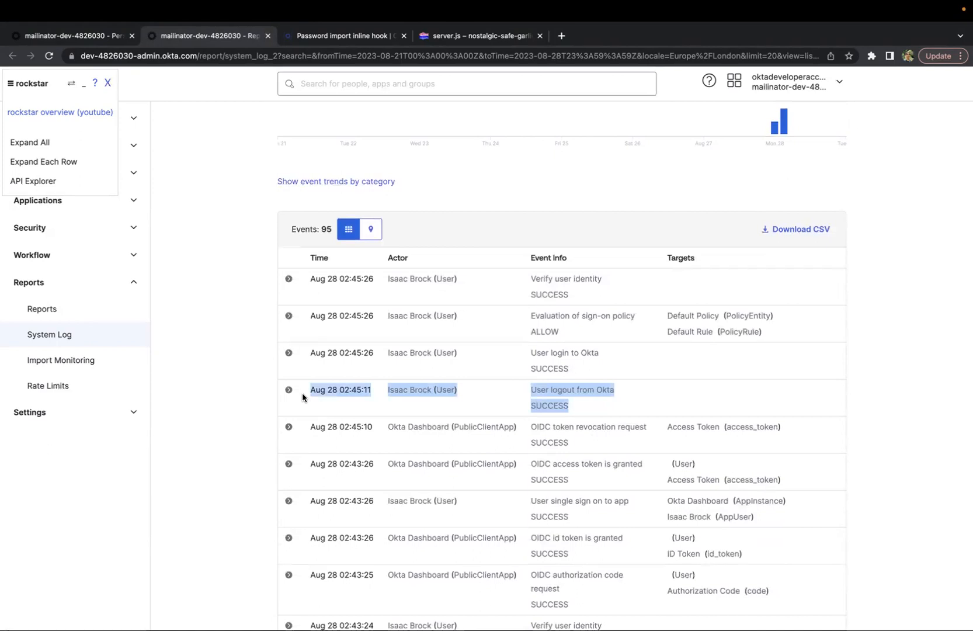
{"action": "left_click_drag", "start_coordinate": [590, 374], "coordinate": [312, 355]}
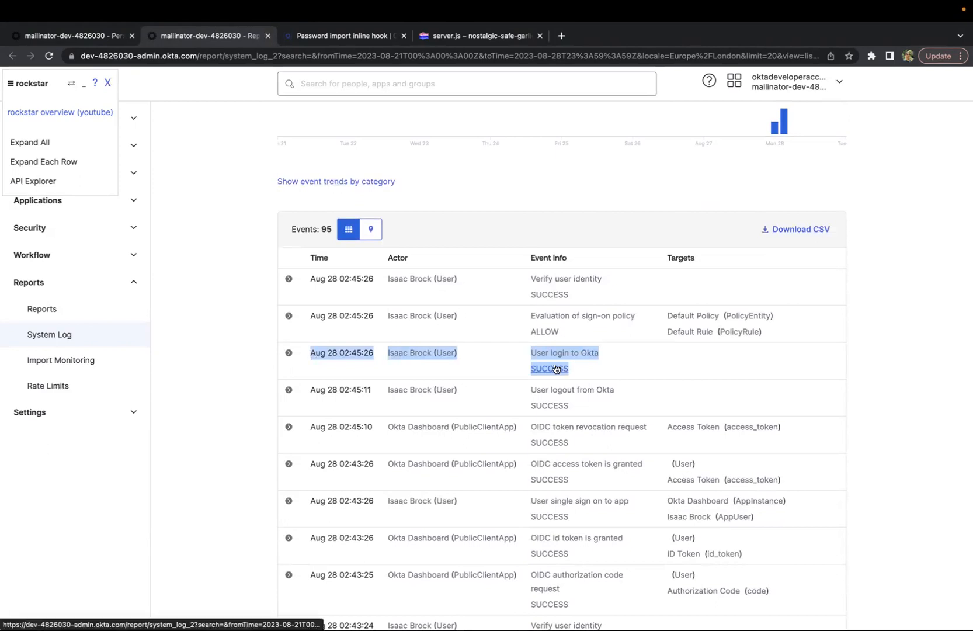
Compare the new sign-in events with the earlier import password and inline hook events
{"action": "scroll", "coordinate": [556, 368], "scroll_direction": "down", "scroll_amount": 5}
{"action": "scroll", "coordinate": [555, 363], "scroll_direction": "down", "scroll_amount": 3}
{"action": "scroll", "coordinate": [555, 364], "scroll_direction": "up", "scroll_amount": 1}
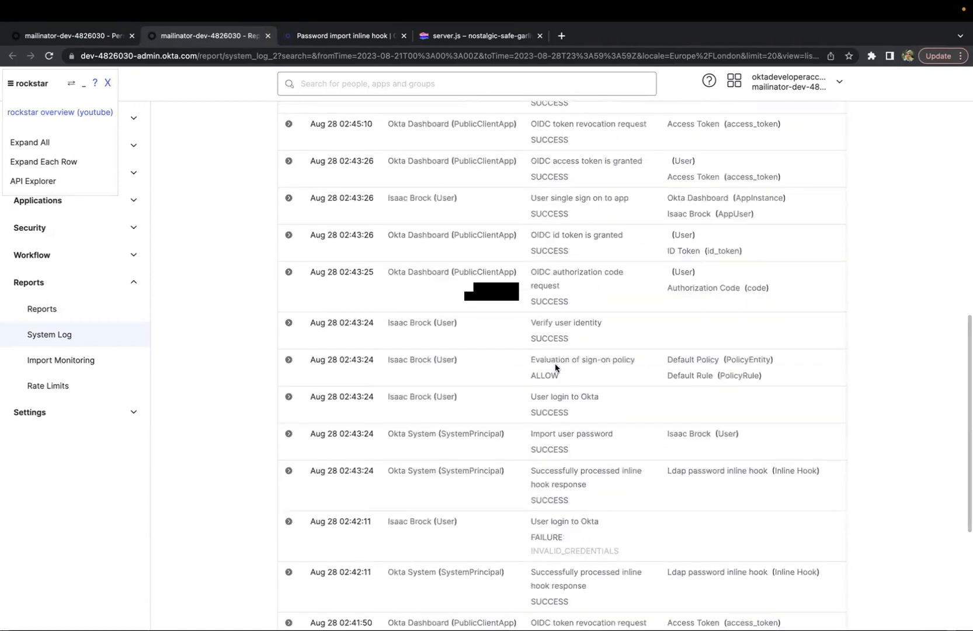
{"action": "scroll", "coordinate": [555, 363], "scroll_direction": "up", "scroll_amount": 3}
{"action": "scroll", "coordinate": [555, 363], "scroll_direction": "down", "scroll_amount": 5}
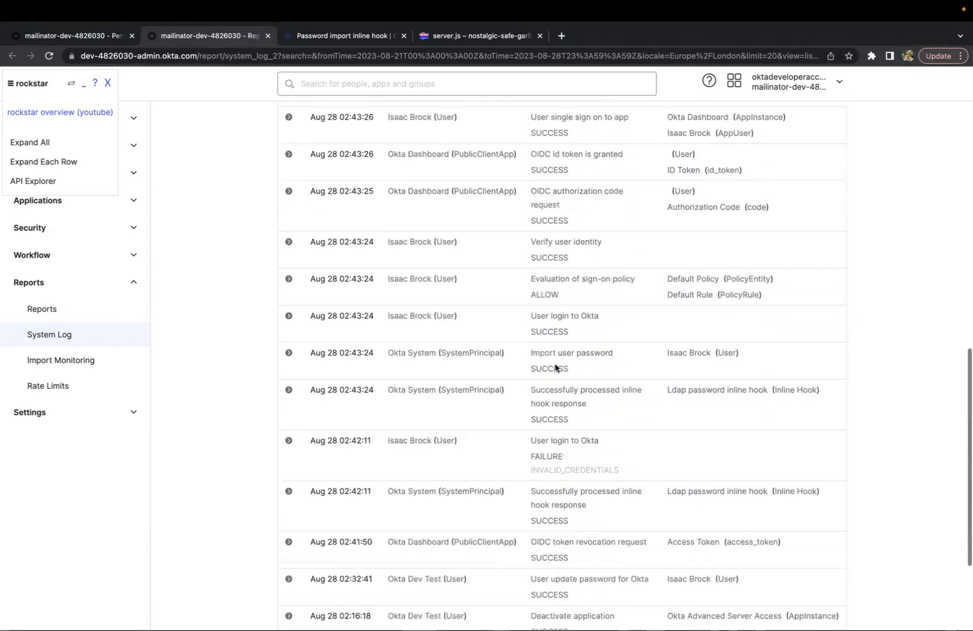
{"action": "left_click_drag", "start_coordinate": [602, 416], "coordinate": [310, 350]}
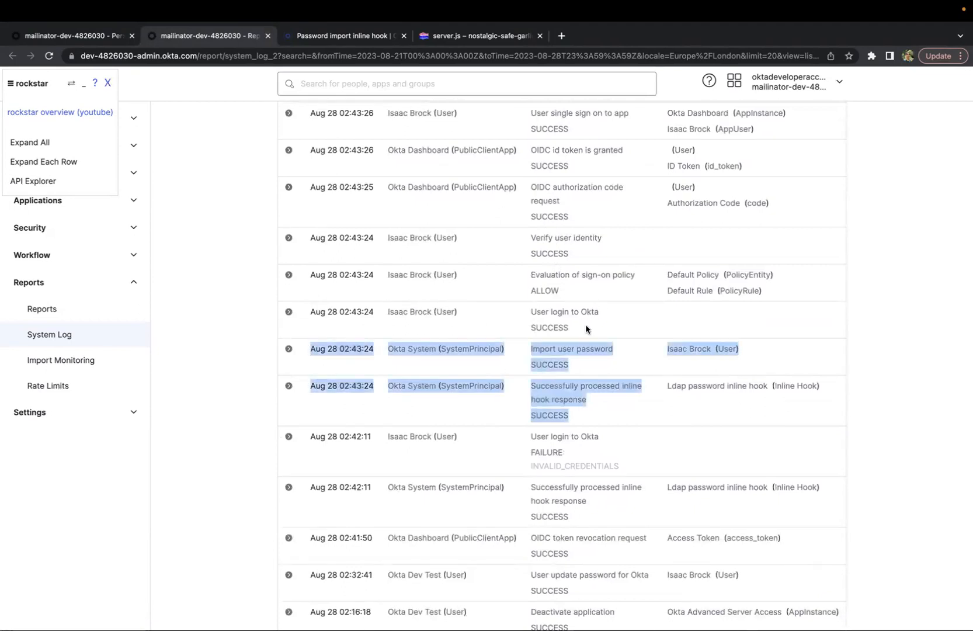
{"action": "left_click_drag", "start_coordinate": [570, 328], "coordinate": [497, 320]}
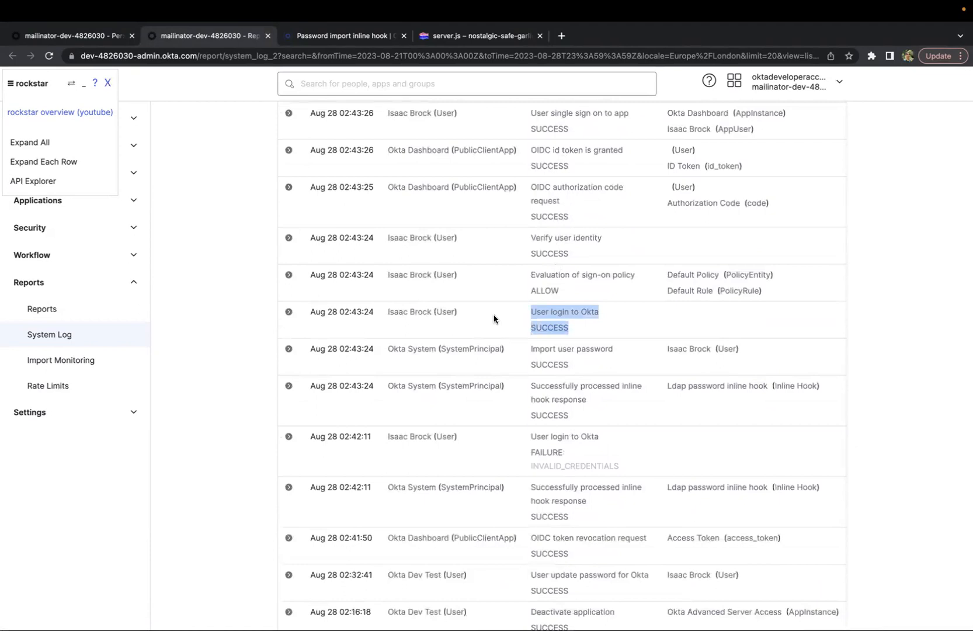
{"action": "scroll", "coordinate": [573, 317], "scroll_direction": "up", "scroll_amount": 6}
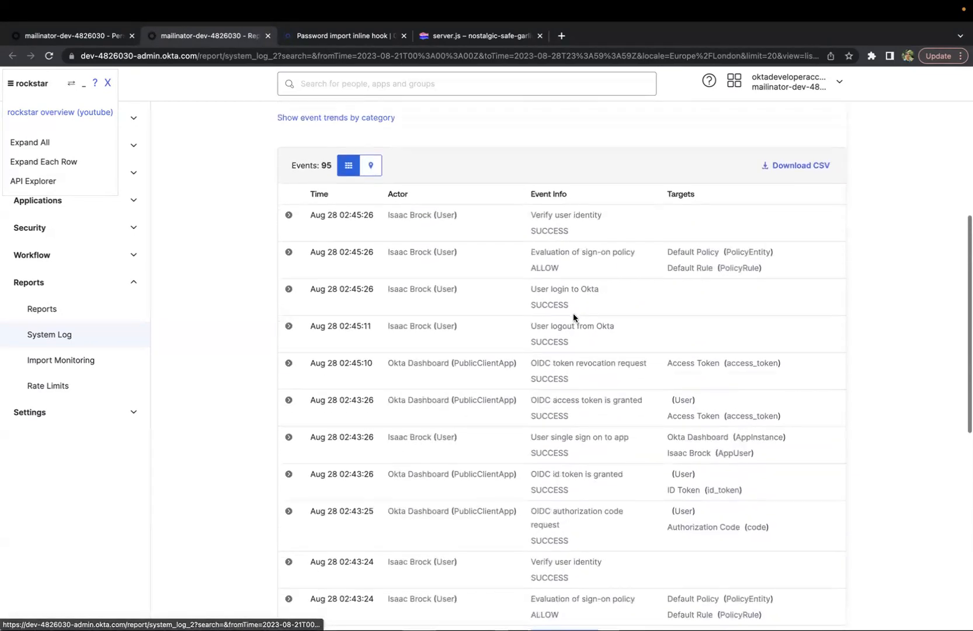
{"action": "scroll", "coordinate": [573, 317], "scroll_direction": "down", "scroll_amount": 1}
{"action": "left_click_drag", "start_coordinate": [589, 271], "coordinate": [312, 250]}
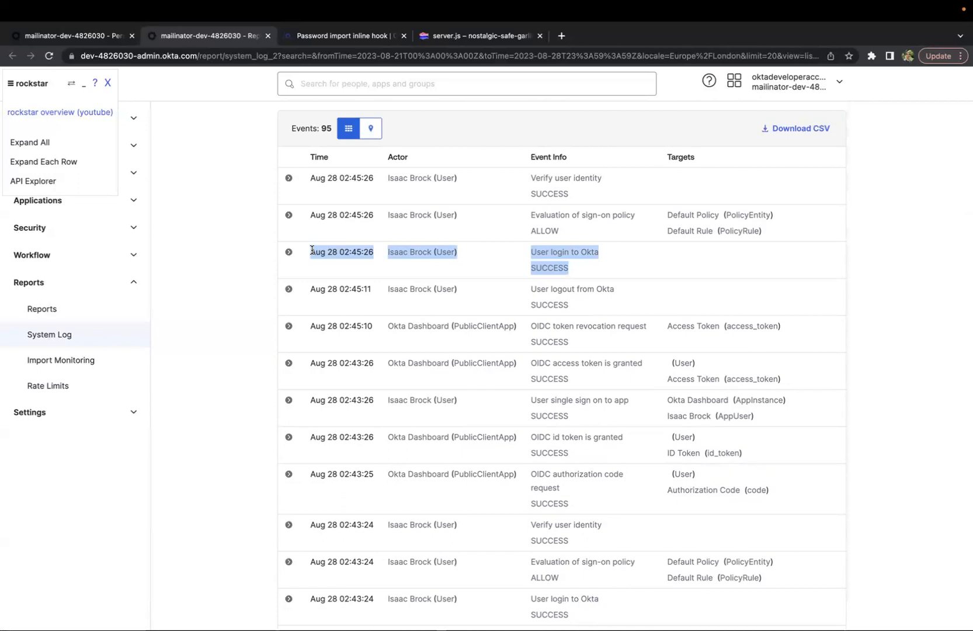
Close the user panel and open the Metrics of the Ldap password inline hook under Workflow Inline Hooks
{"action": "left_click", "coordinate": [79, 53]}
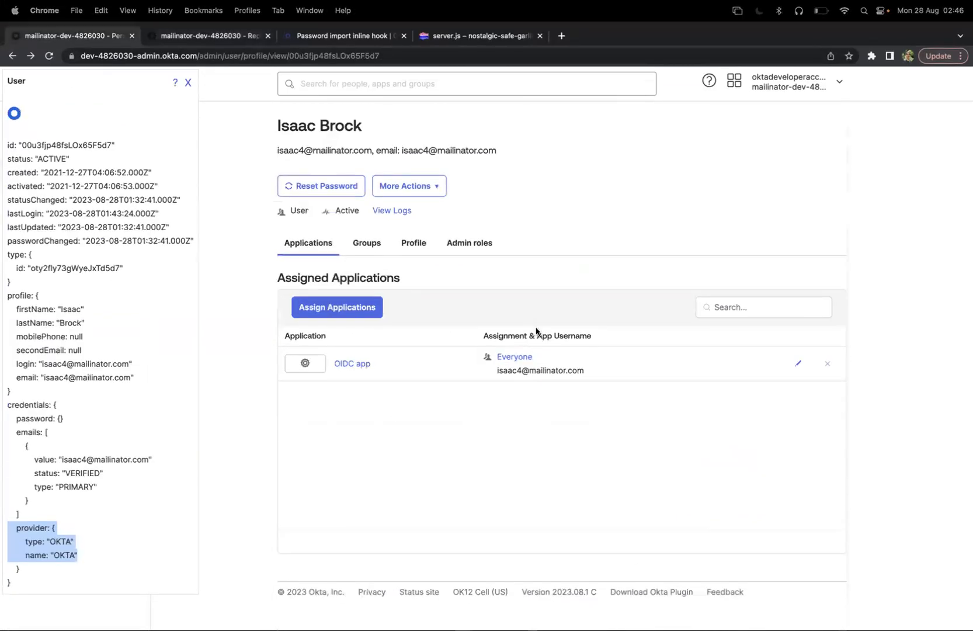
{"action": "left_click", "coordinate": [188, 82]}
{"action": "left_click", "coordinate": [47, 418]}
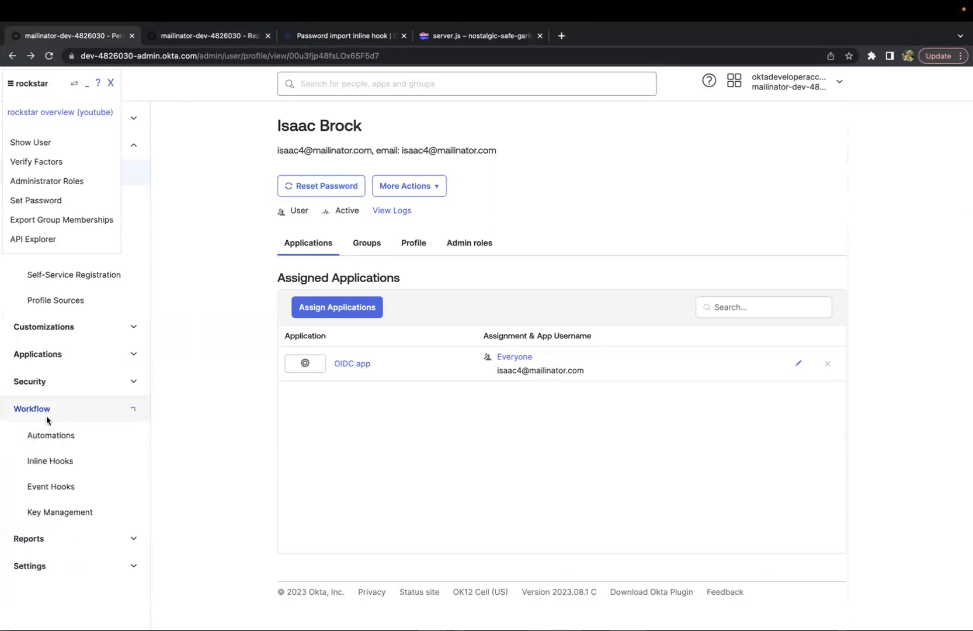
{"action": "left_click", "coordinate": [42, 461]}
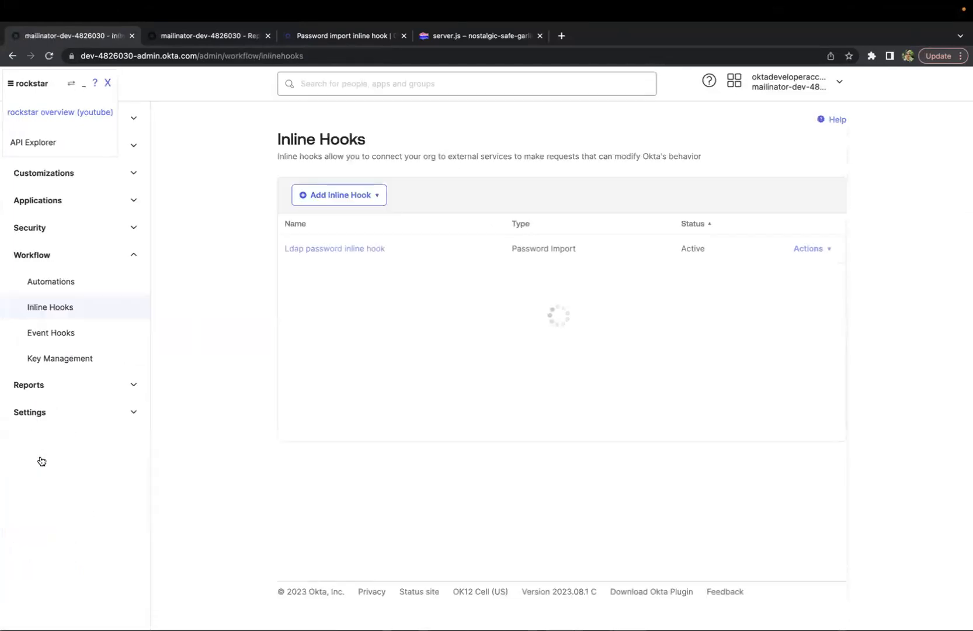
{"action": "left_click", "coordinate": [353, 250]}
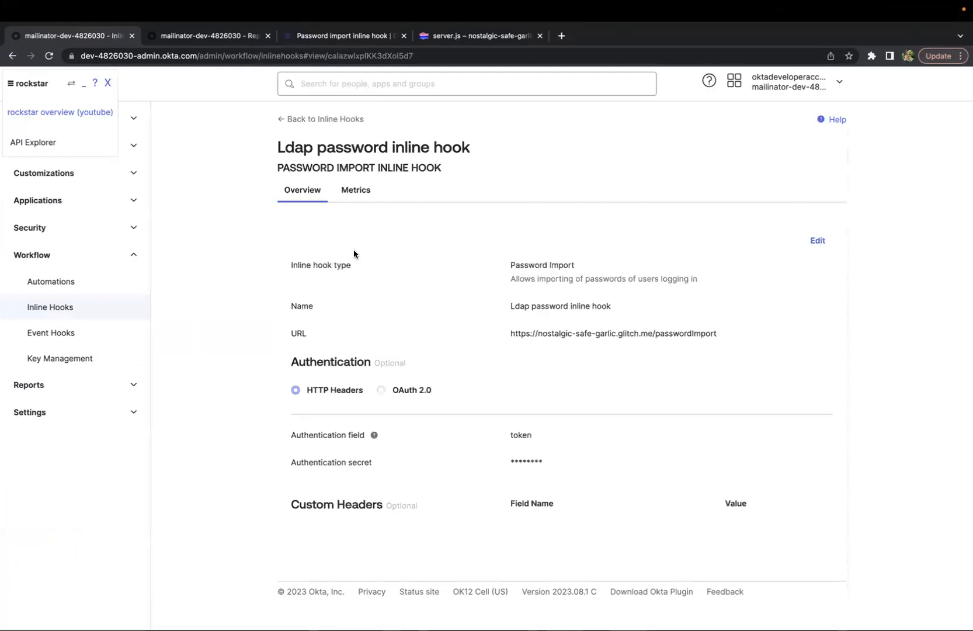
{"action": "left_click", "coordinate": [356, 190]}
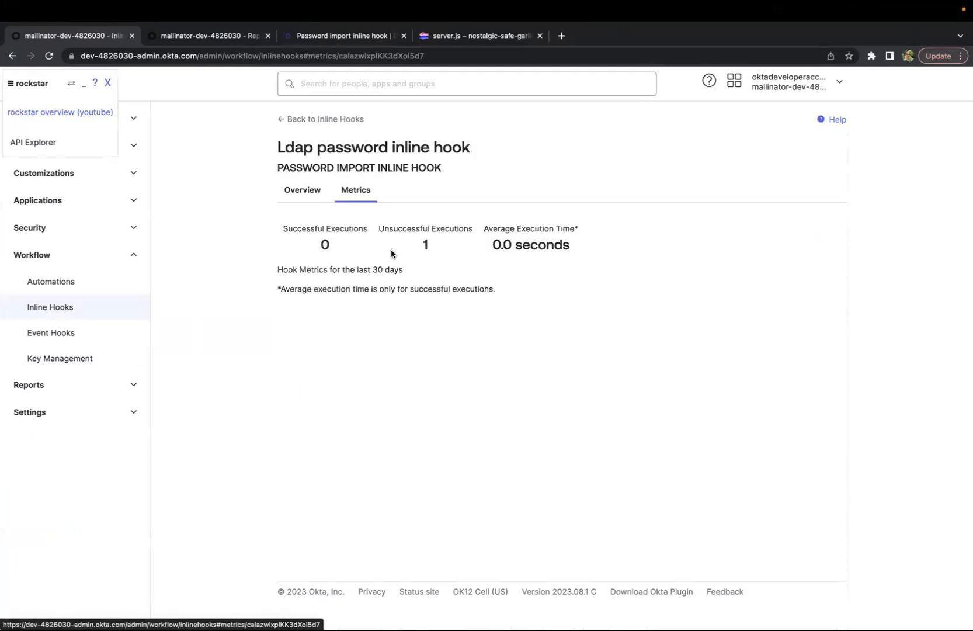
Highlight the hook's execution counts and average execution time, then close the rockstar panel
{"action": "left_click_drag", "start_coordinate": [314, 247], "coordinate": [337, 247]}
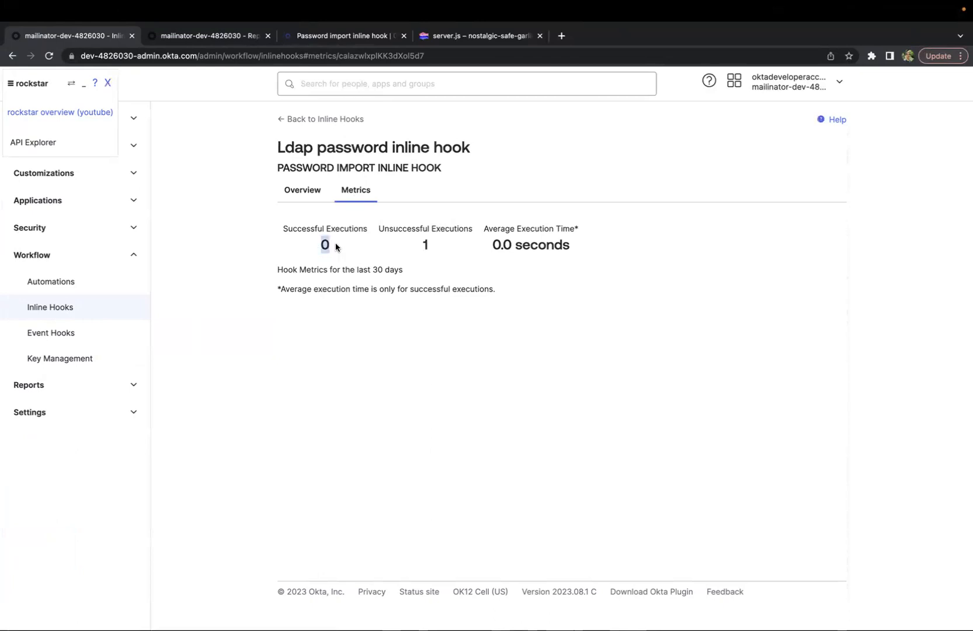
{"action": "left_click_drag", "start_coordinate": [417, 247], "coordinate": [434, 248]}
{"action": "left_click", "coordinate": [280, 229]}
{"action": "left_click_drag", "start_coordinate": [332, 256], "coordinate": [311, 247]}
{"action": "left_click_drag", "start_coordinate": [378, 226], "coordinate": [465, 251]}
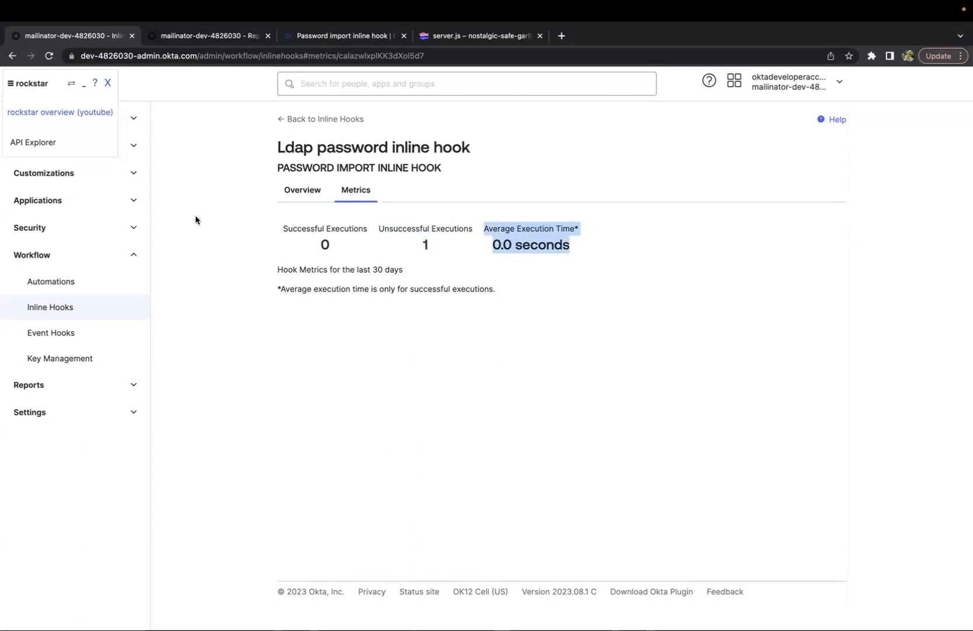
{"action": "left_click", "coordinate": [108, 83]}
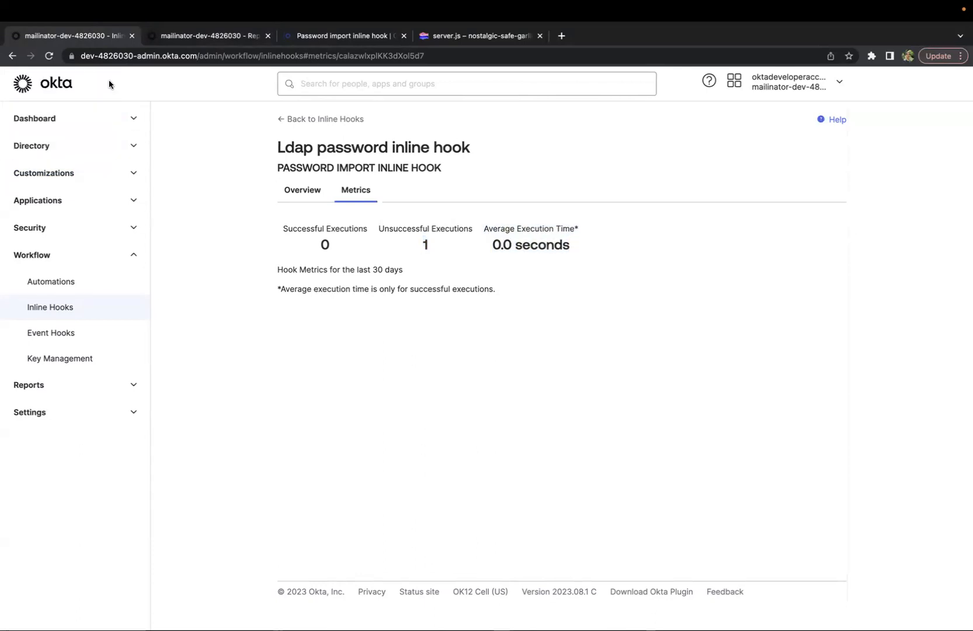